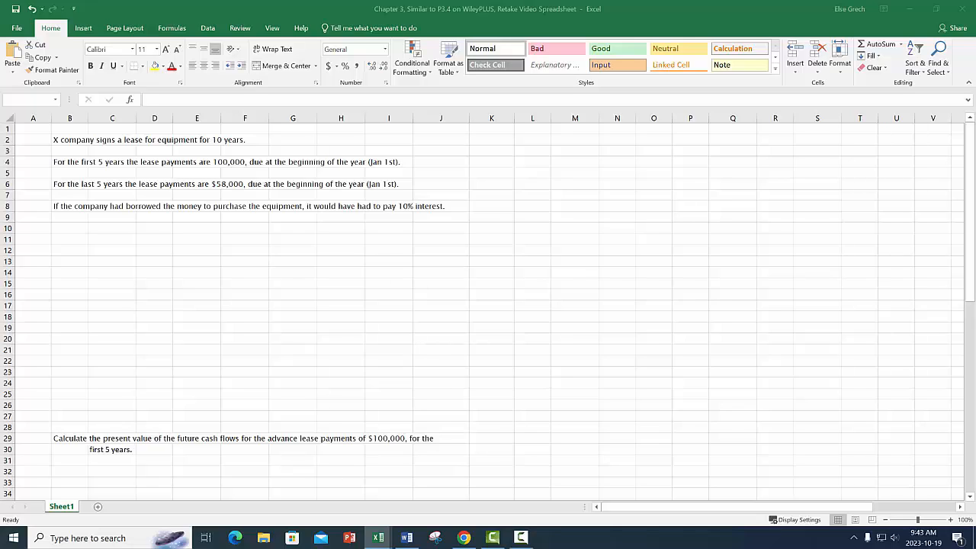
# Paste the copied 10-year lease payment timeline into the sheet starting at cell B10.
pyautogui.click(65, 227)
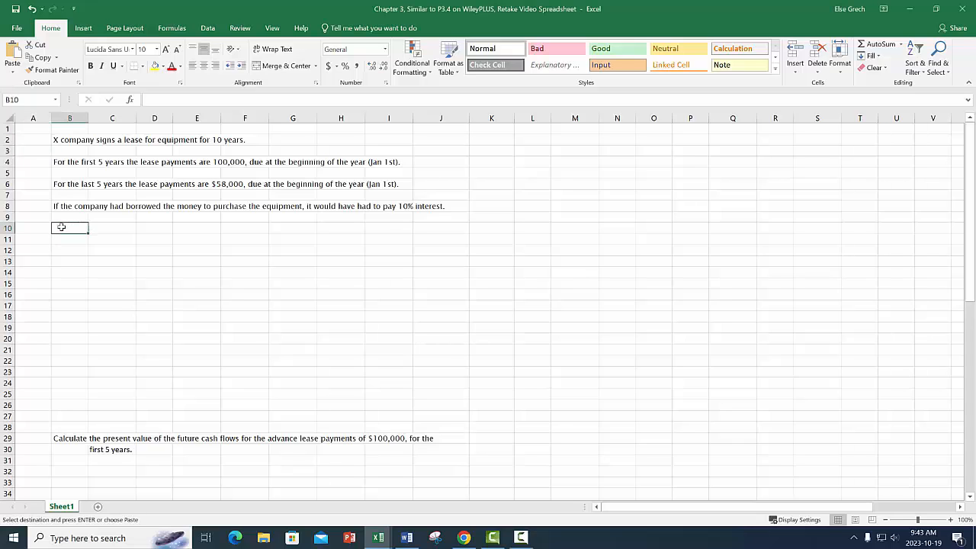
pyautogui.hotkey('ctrl', 'v')
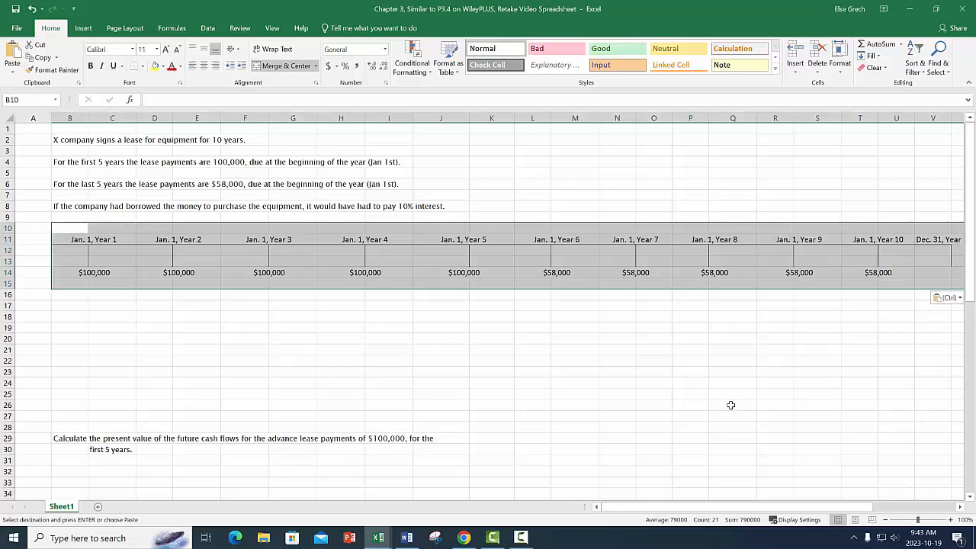
pyautogui.click(885, 521)
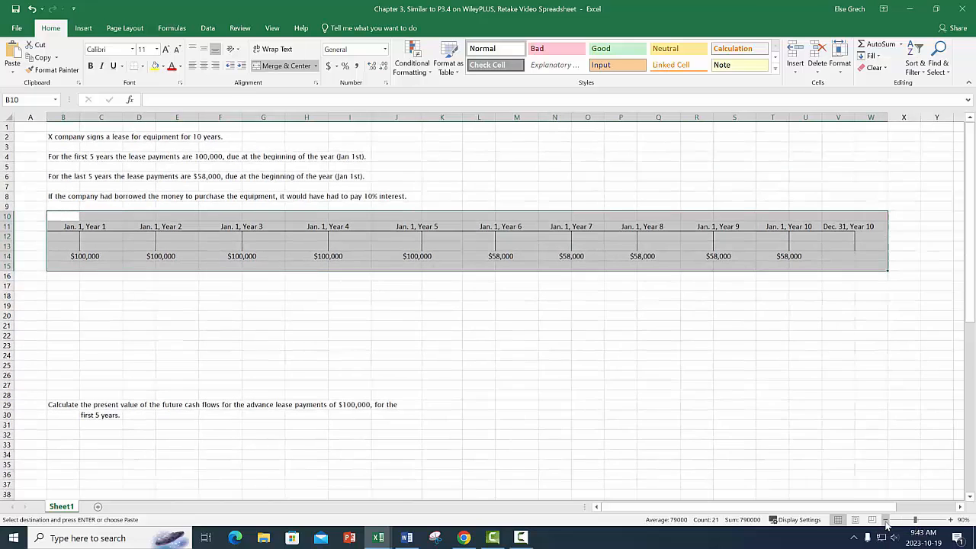
pyautogui.click(95, 315)
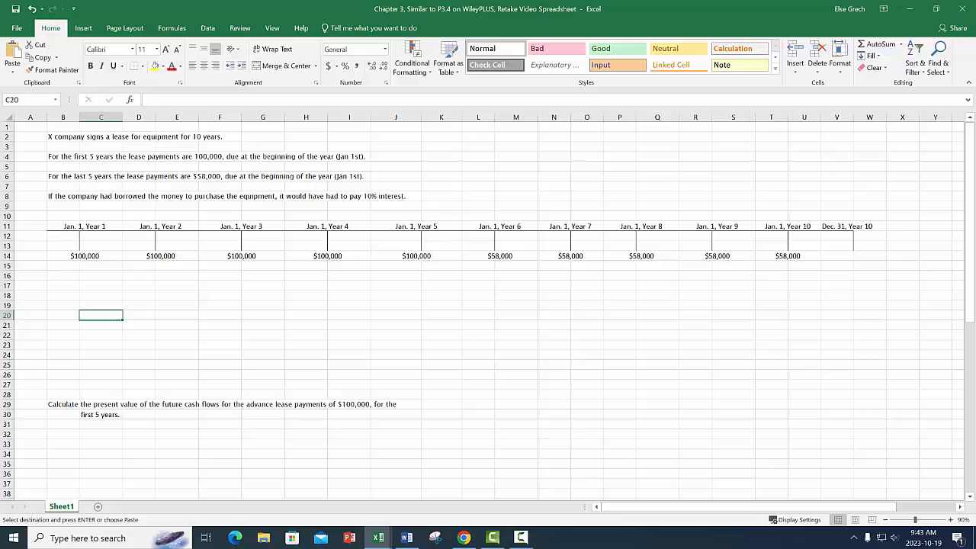
# Delete the empty rows 17 to 28 between the timeline and the first present value question.
pyautogui.moveTo(6, 286); pyautogui.dragTo(8, 397)
pyautogui.rightClick(124, 328)
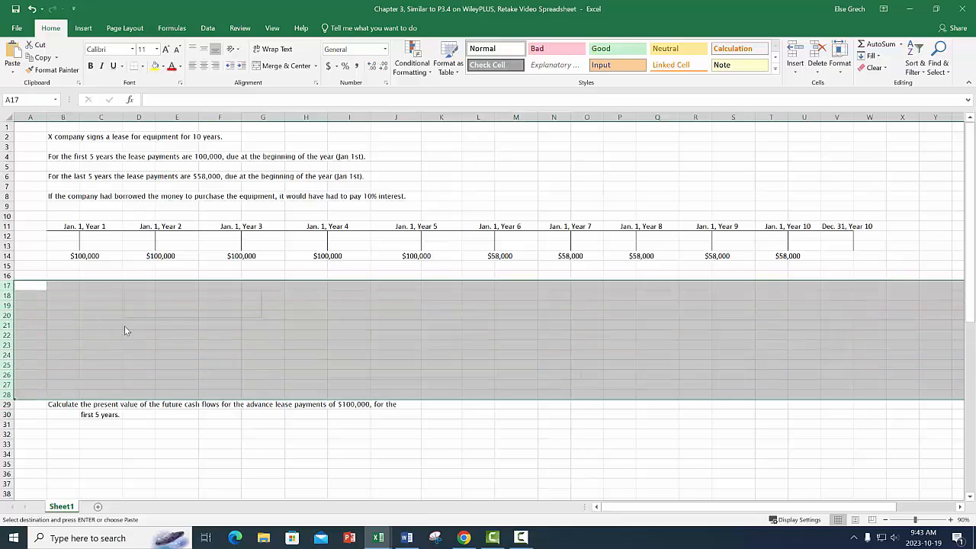
pyautogui.click(150, 419)
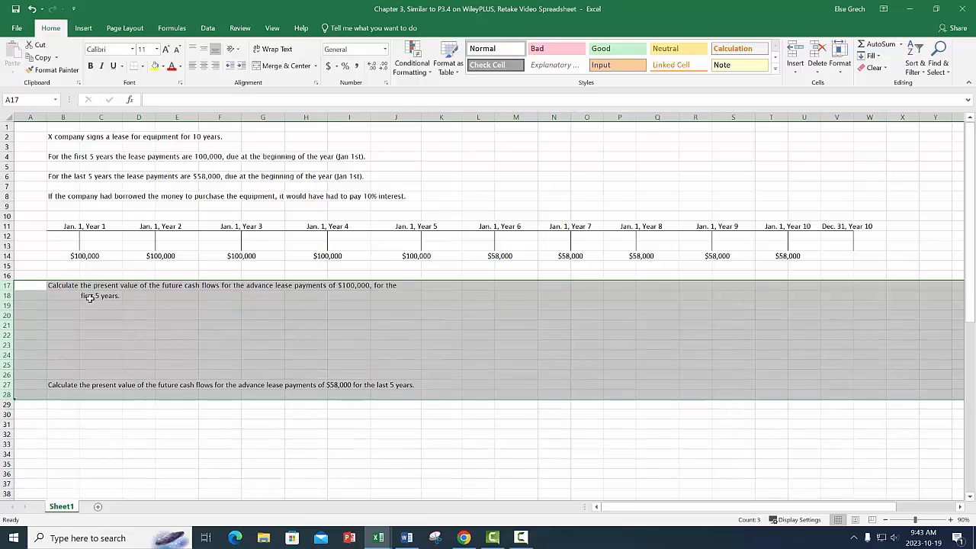
pyautogui.click(74, 293)
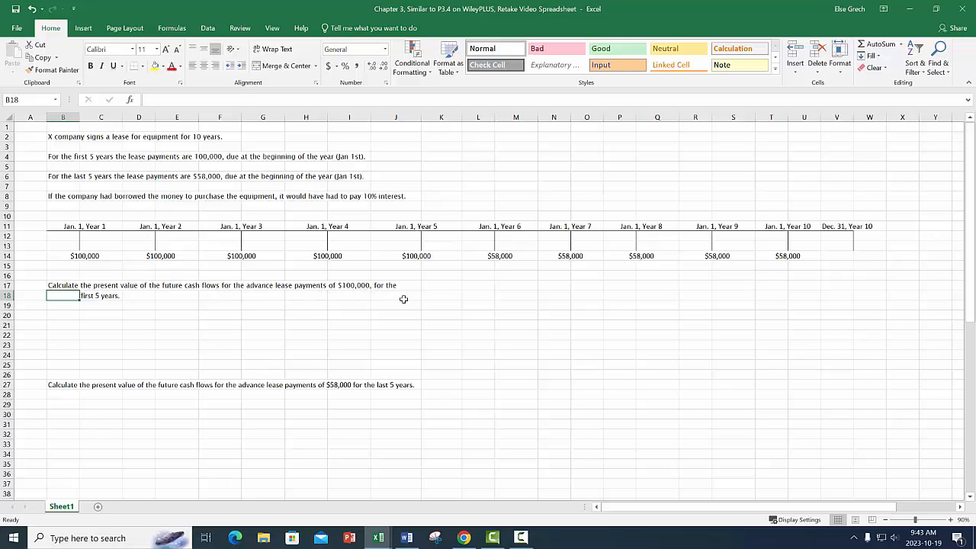
# Insert eight blank rows at rows 19 to 26, below the first present value question.
pyautogui.moveTo(6, 305); pyautogui.dragTo(6, 374)
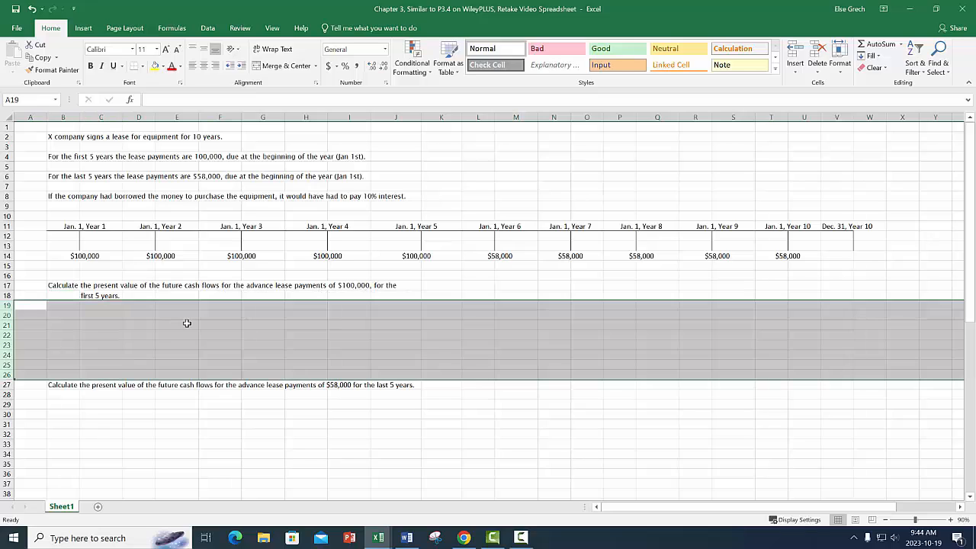
pyautogui.rightClick(186, 323)
pyautogui.click(213, 403)
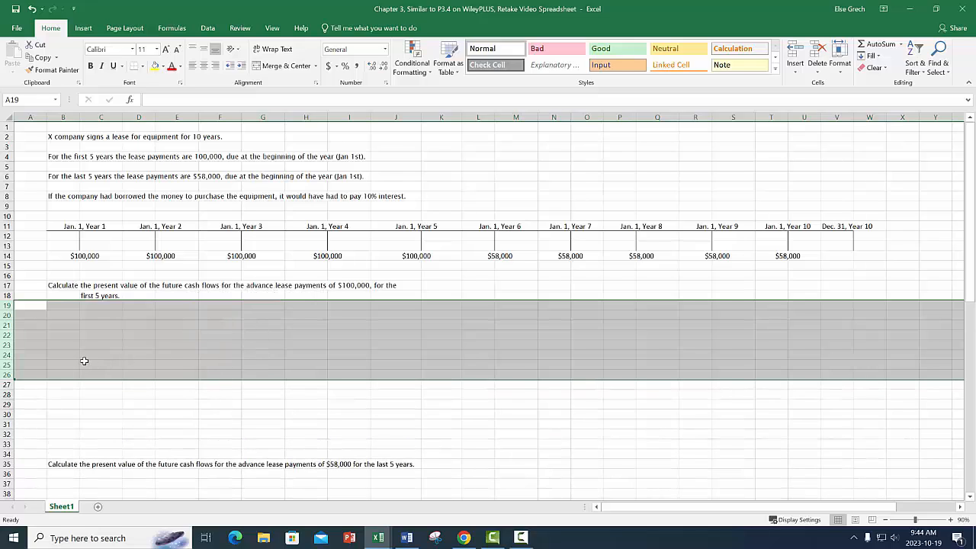
# Enter the heading "Method 1:" in cell B20.
pyautogui.click(77, 315)
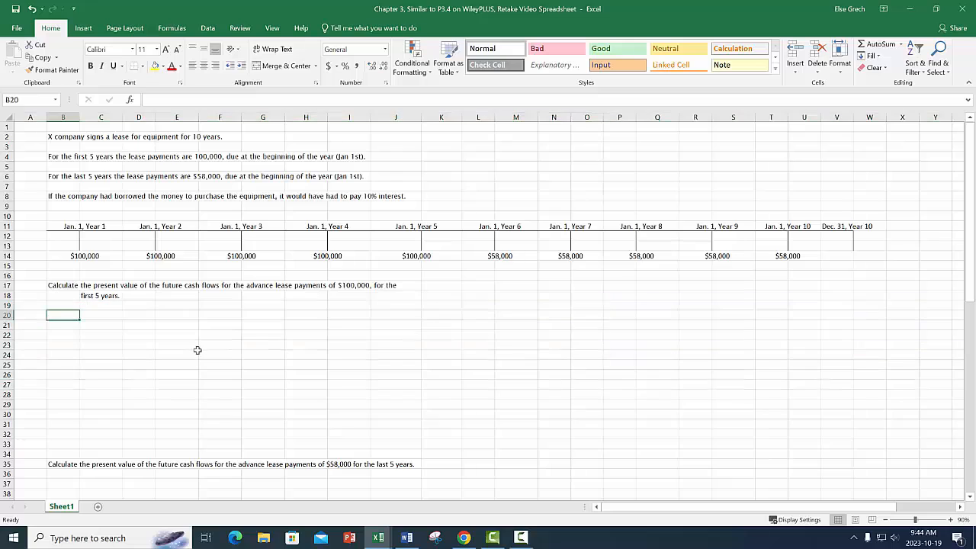
pyautogui.write('Method 1')
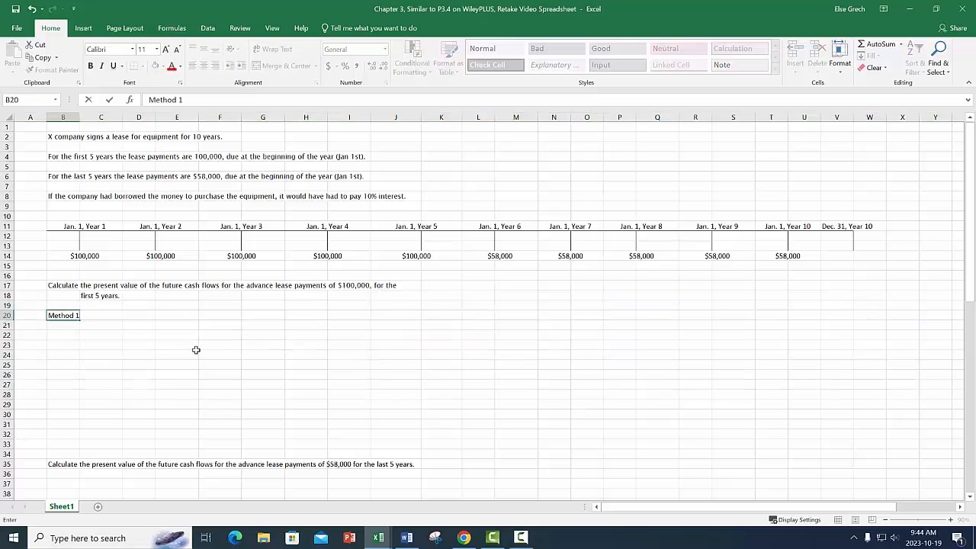
pyautogui.write(':')
pyautogui.press('Return')
pyautogui.press('Return')
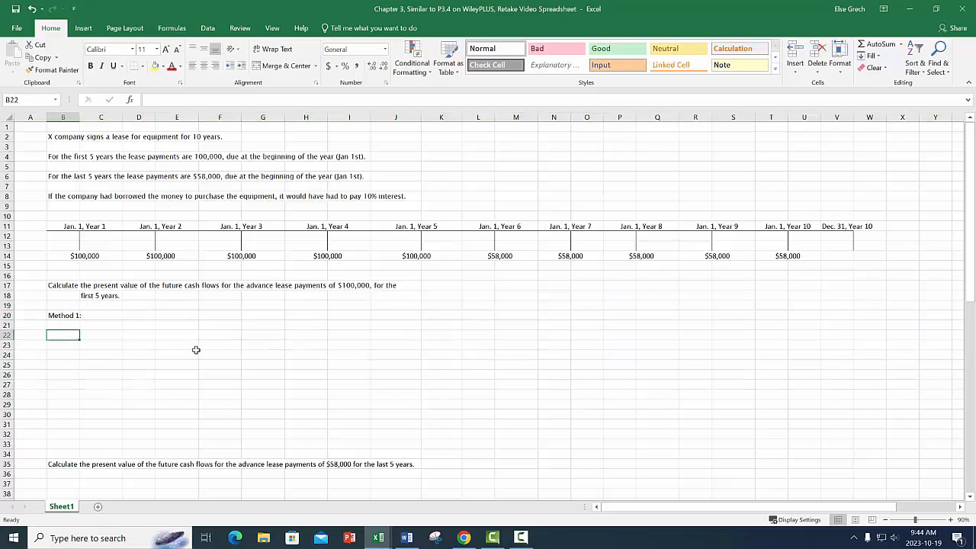
# List the present value argument labels Rate, nper, pmt, FV and Type in cells B22 to B26.
pyautogui.write('Rate')
pyautogui.press('Return')
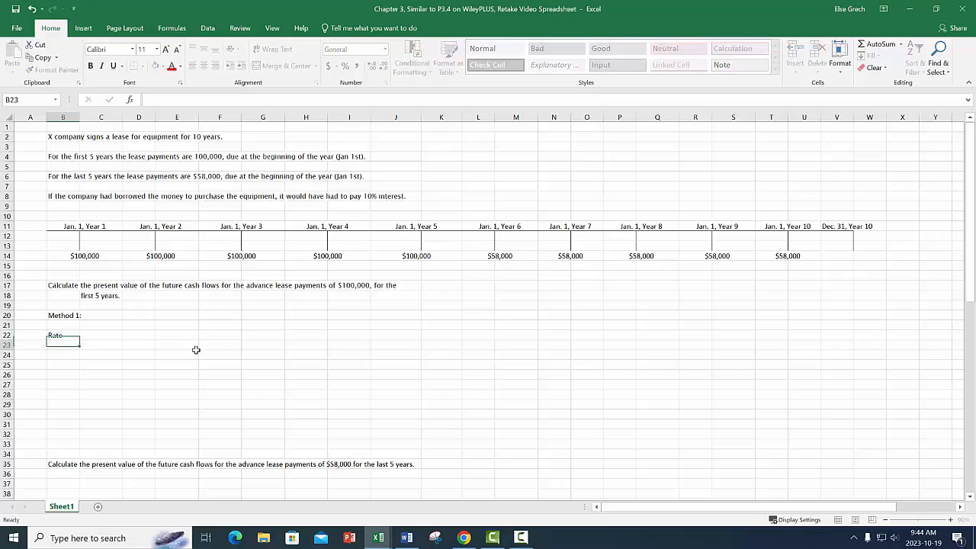
pyautogui.write('nper')
pyautogui.press('Return')
pyautogui.write('pmt')
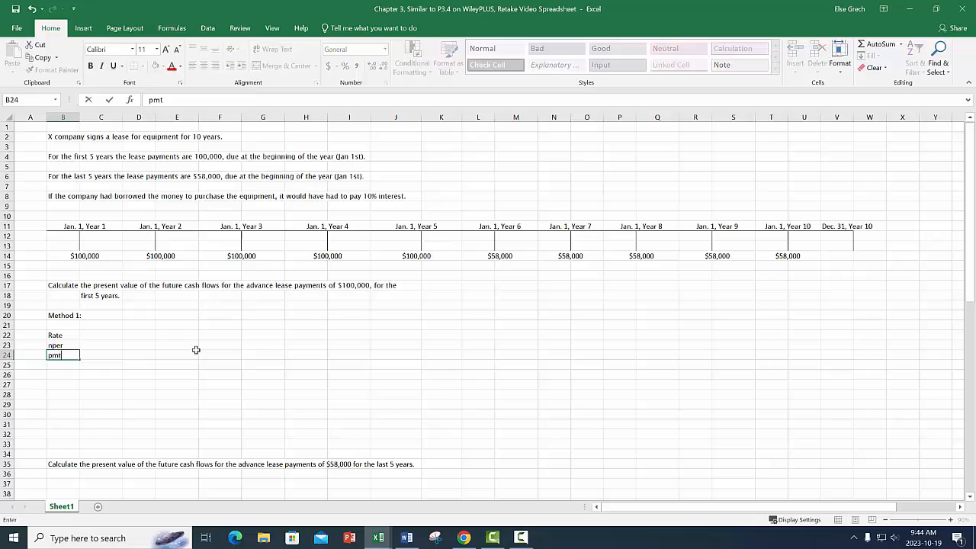
pyautogui.press('Return')
pyautogui.write('FV')
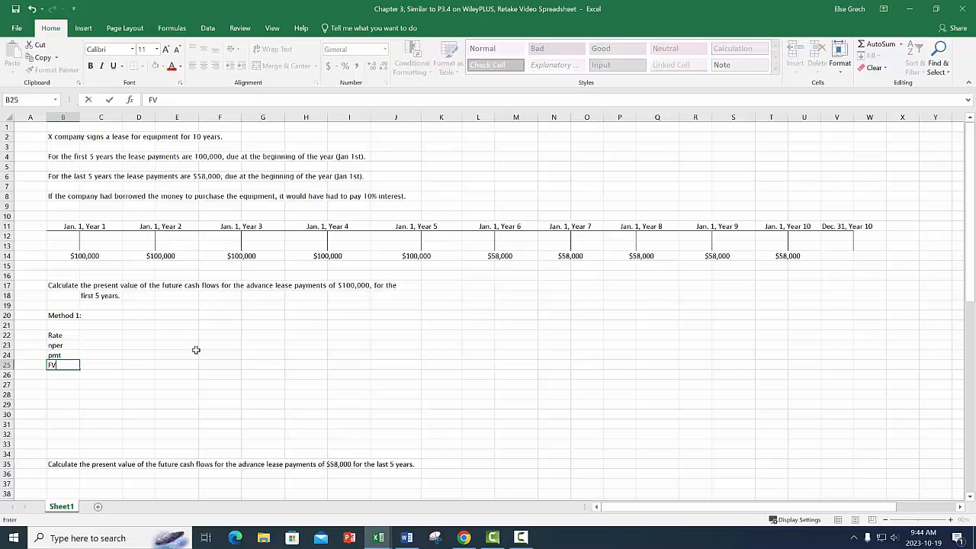
pyautogui.press('Return')
pyautogui.write('Type')
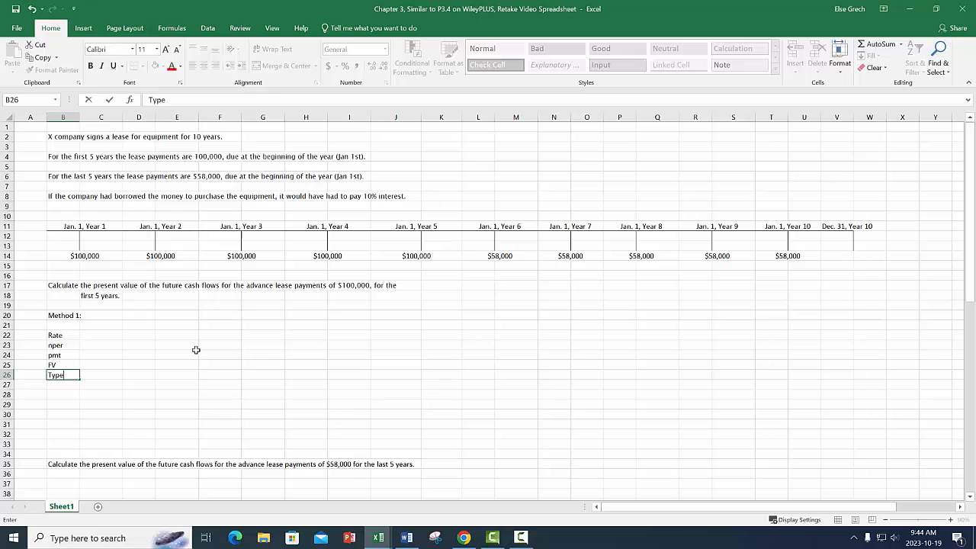
pyautogui.hotkey('ctrl', 'Return')
# Enter 10% as the Rate in cell C22.
pyautogui.click(101, 334)
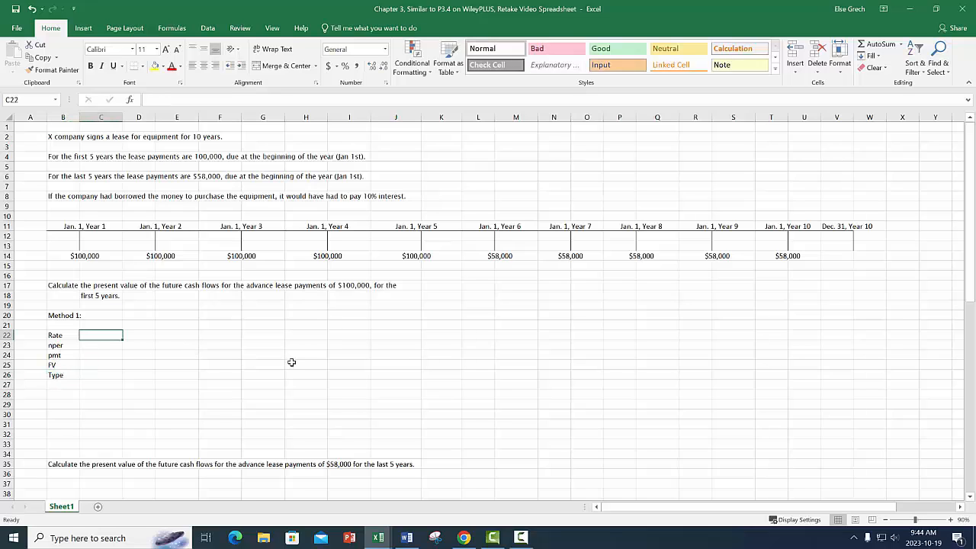
pyautogui.write('10%')
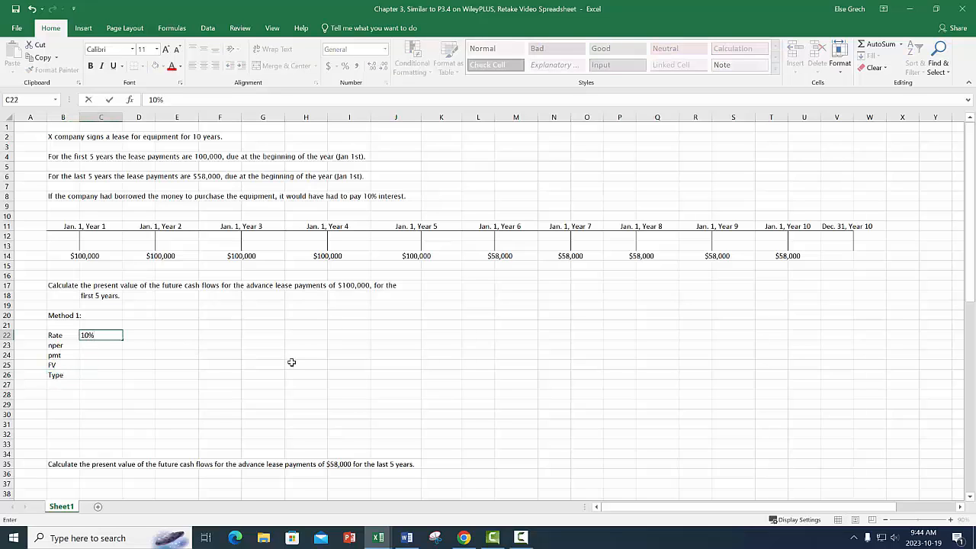
pyautogui.press('Return')
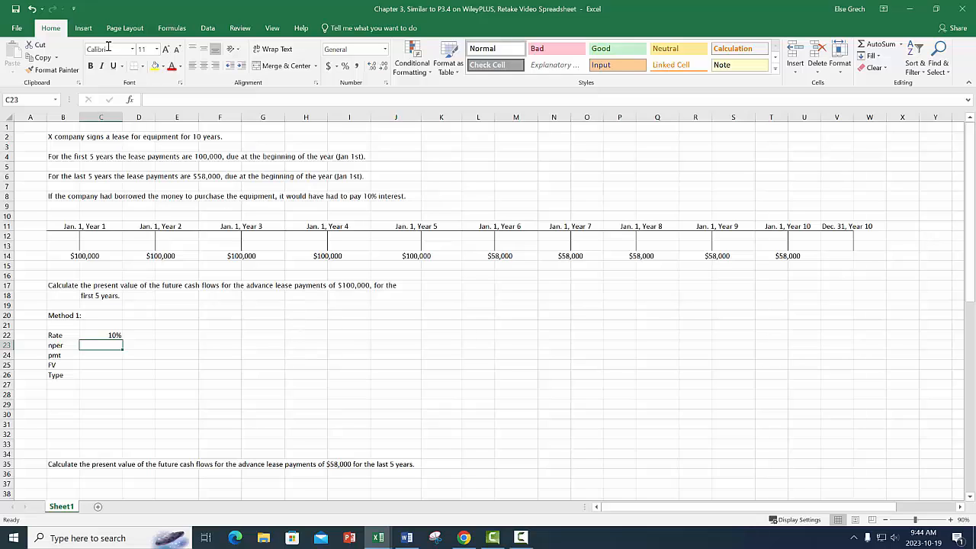
# Draw a straight arrow about 17.5 cm long beneath the $100,000 payments, pointing from Year 5 back to Year 1.
pyautogui.click(83, 28)
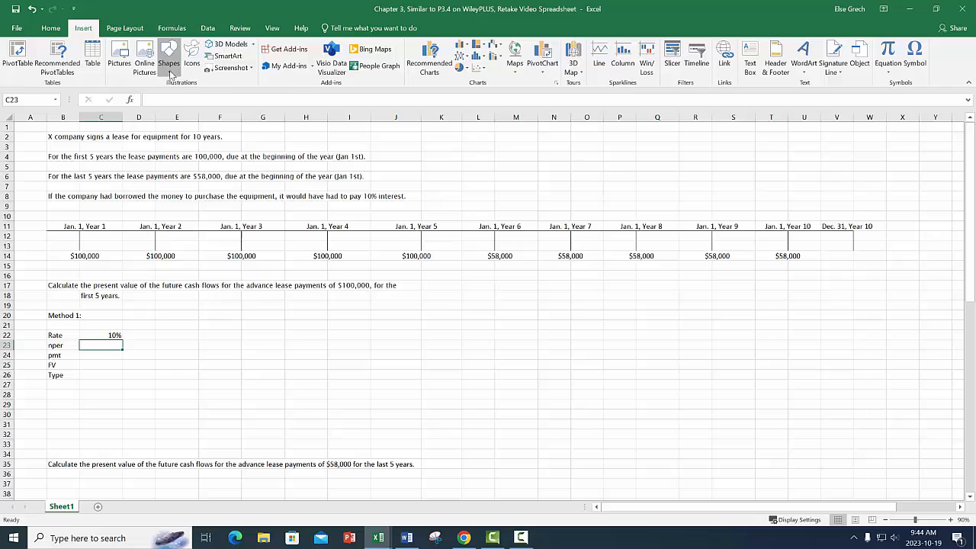
pyautogui.click(169, 54)
pyautogui.click(187, 95)
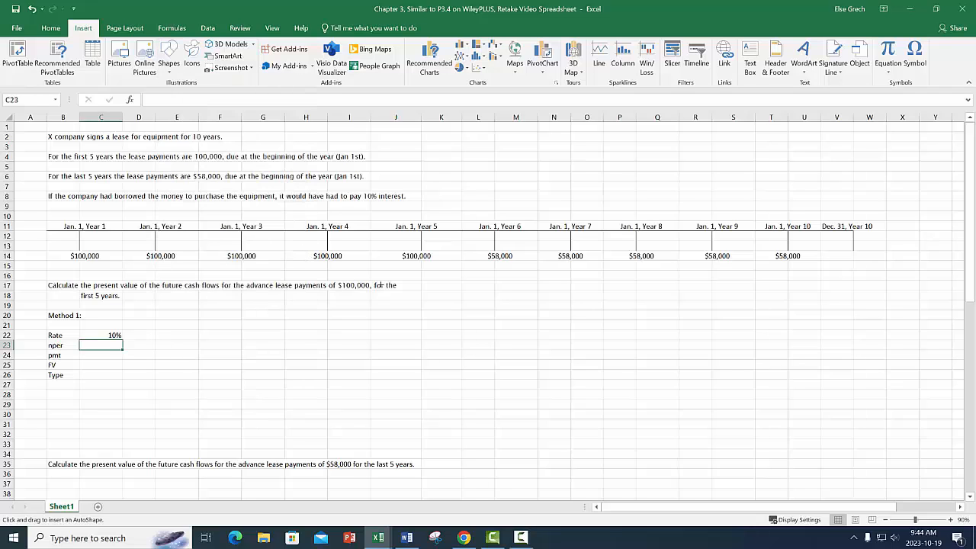
pyautogui.moveTo(418, 266); pyautogui.dragTo(79, 267)
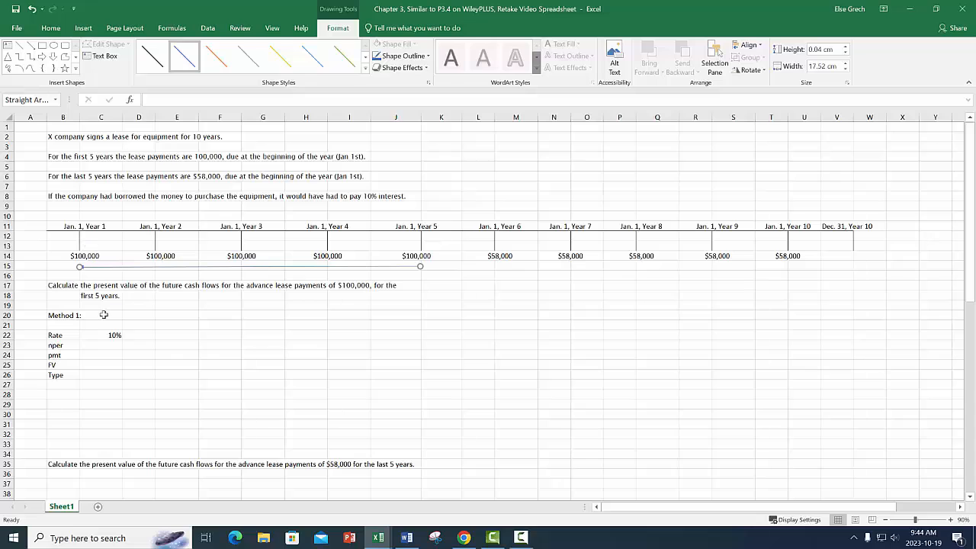
# Fill in the Method 1 values: nper 5, pmt as the negative of the linked Year 1 payment, FV 0 and Type 1.
pyautogui.click(115, 345)
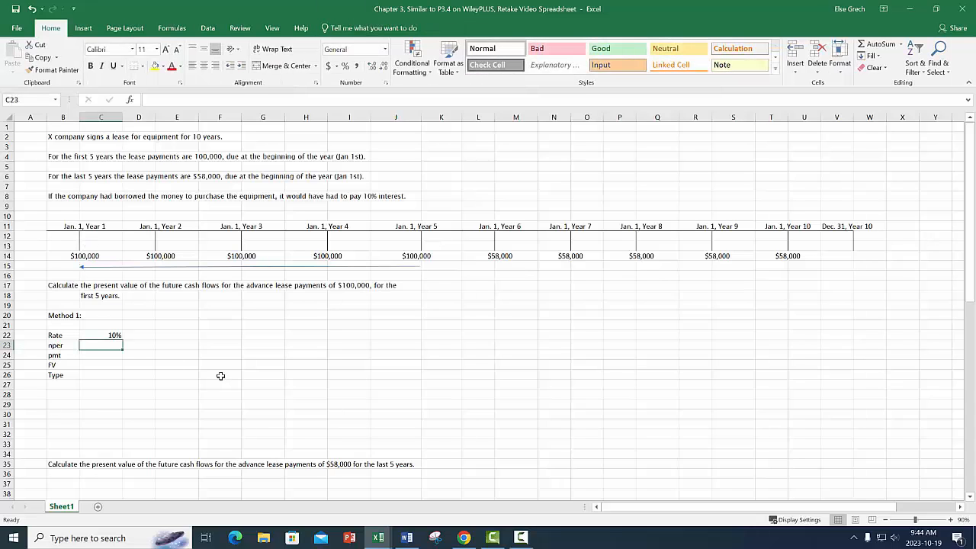
pyautogui.write('5')
pyautogui.press('Return')
pyautogui.write('-')
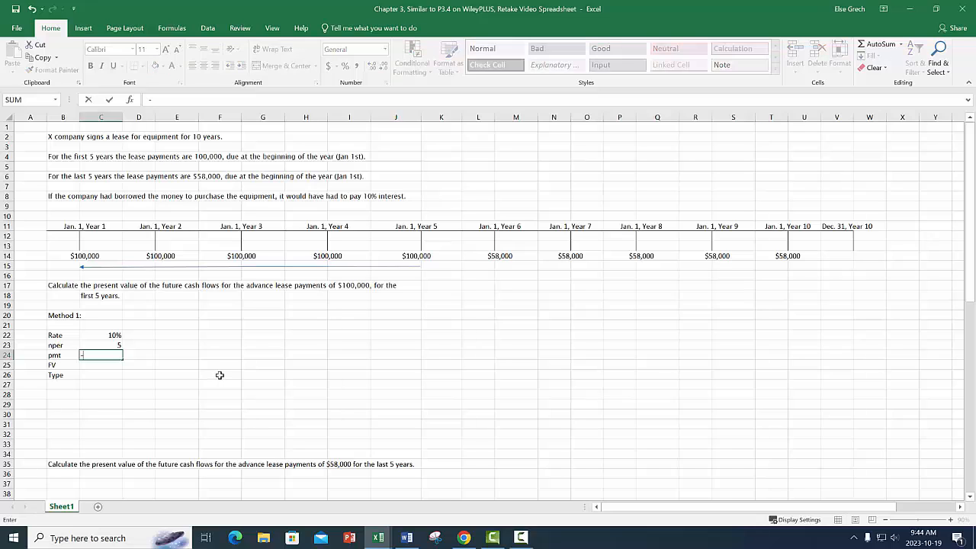
pyautogui.click(92, 258)
pyautogui.press('Return')
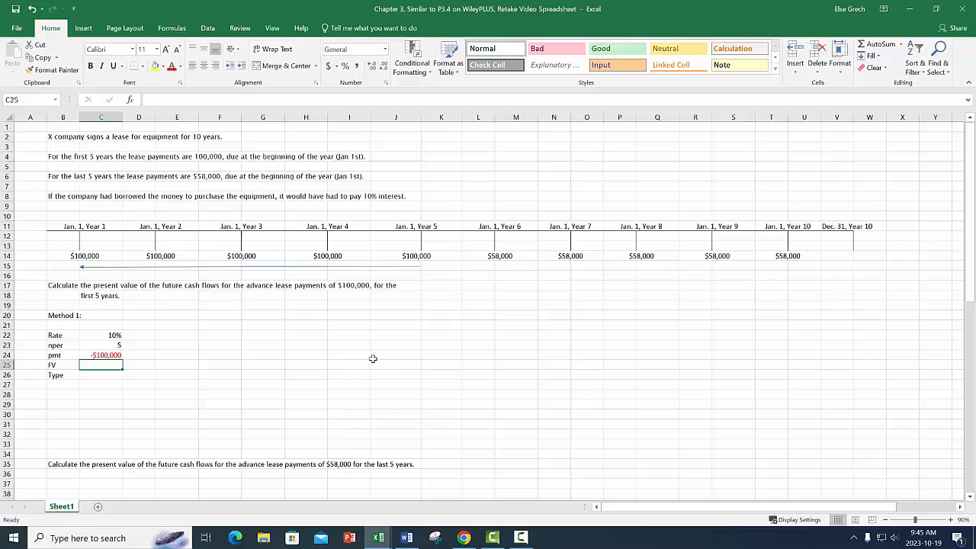
pyautogui.write('0')
pyautogui.press('Return')
pyautogui.write('1')
pyautogui.press('Return')
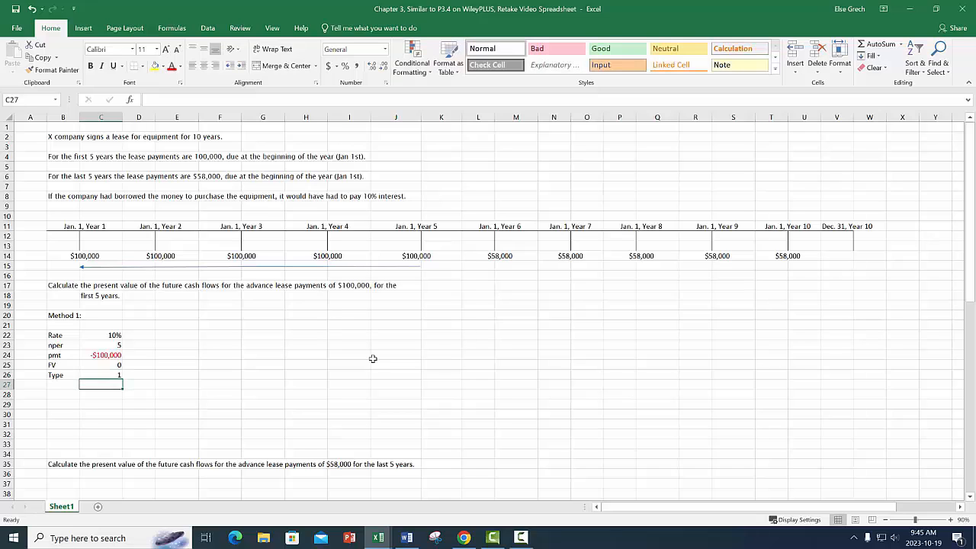
# Calculate the present value of the first five payments in cell E23 with =PV(C22,C23,C24,C25,C26).
pyautogui.click(191, 346)
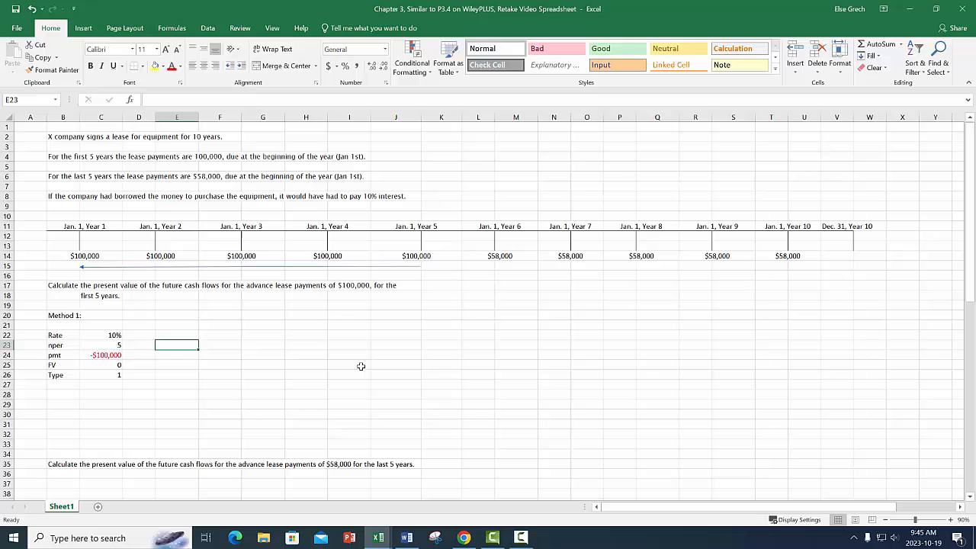
pyautogui.write('=PV(')
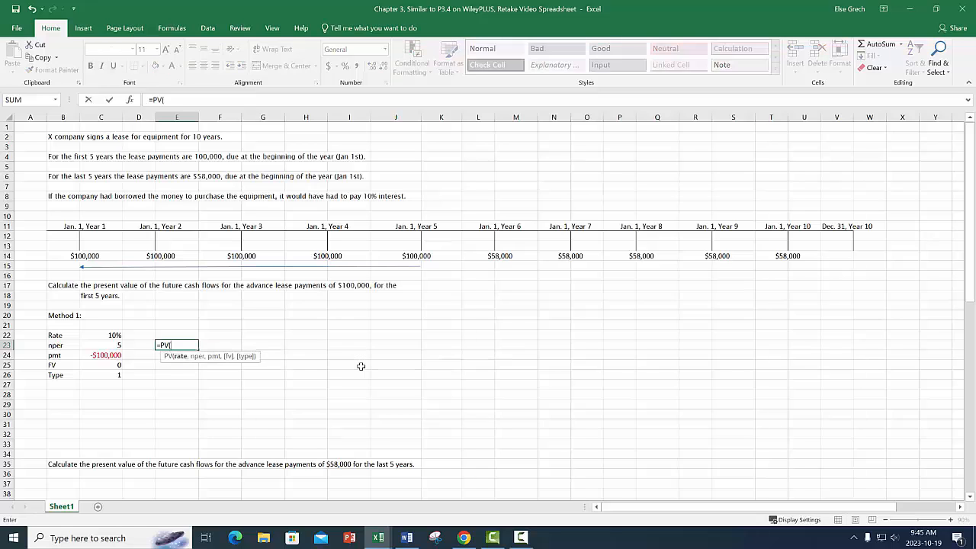
pyautogui.click(111, 334)
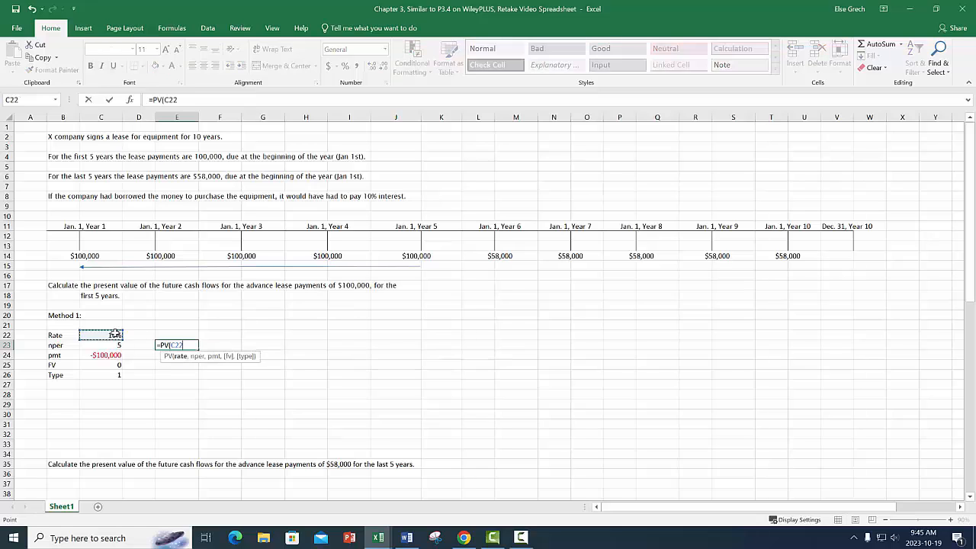
pyautogui.write(',')
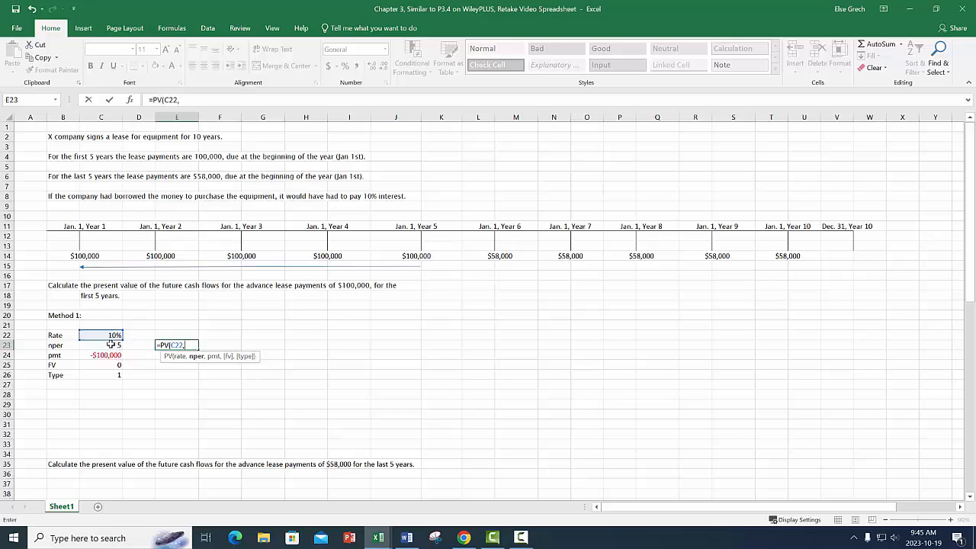
pyautogui.click(111, 345)
pyautogui.write(',')
pyautogui.click(108, 355)
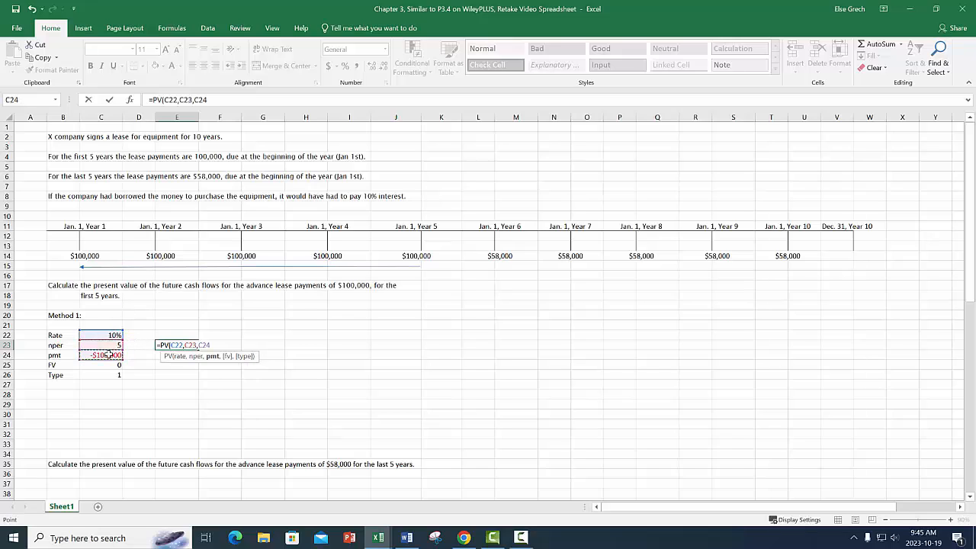
pyautogui.write(',')
pyautogui.click(107, 367)
pyautogui.write(',')
pyautogui.click(120, 374)
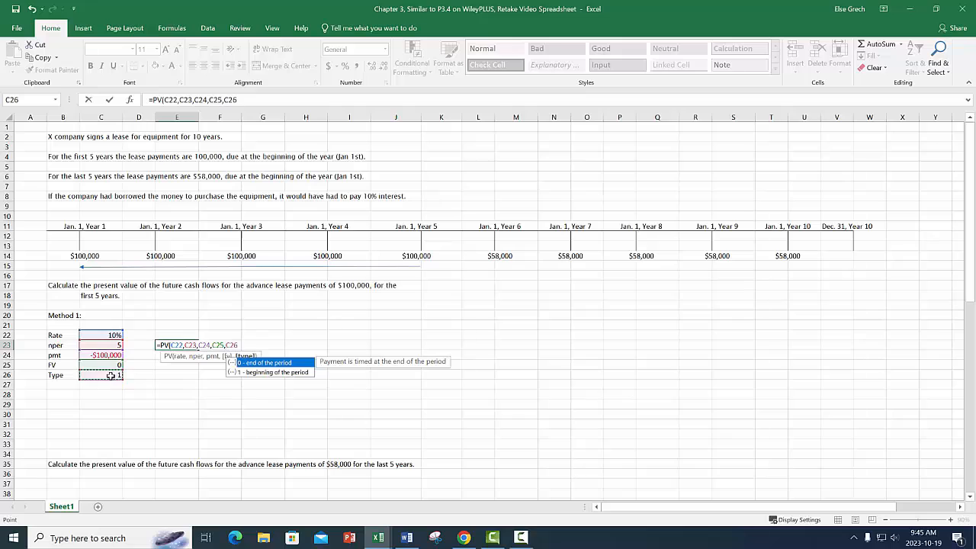
pyautogui.write(')')
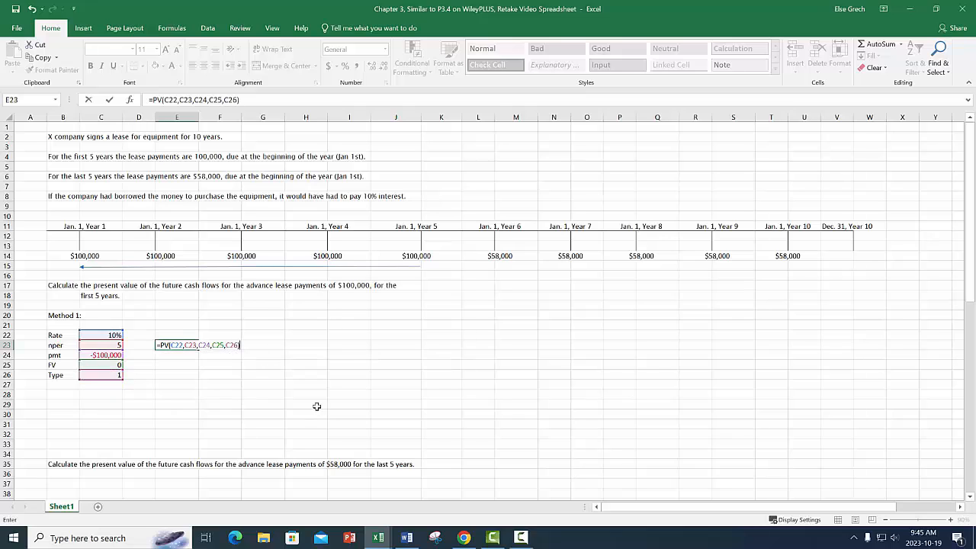
pyautogui.hotkey('ctrl', 'Return')
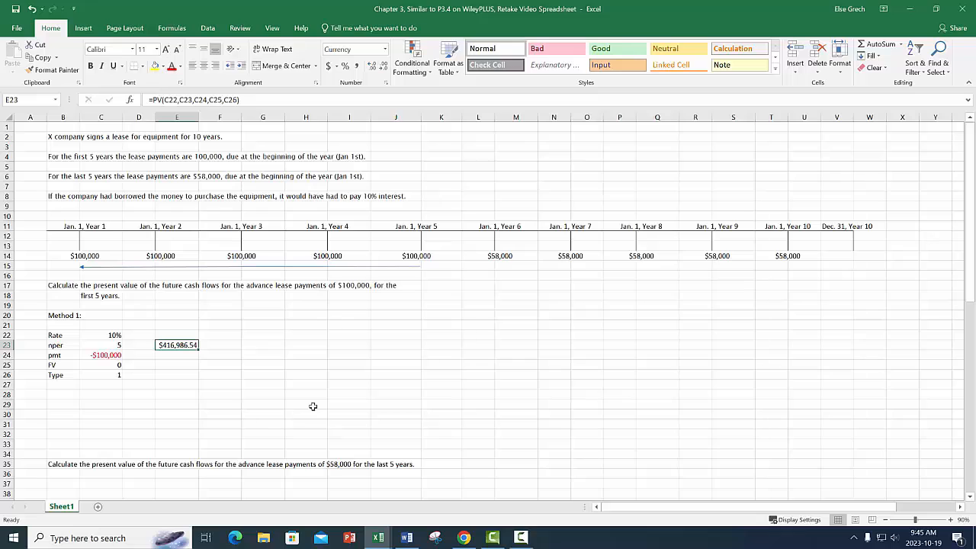
pyautogui.click(221, 346)
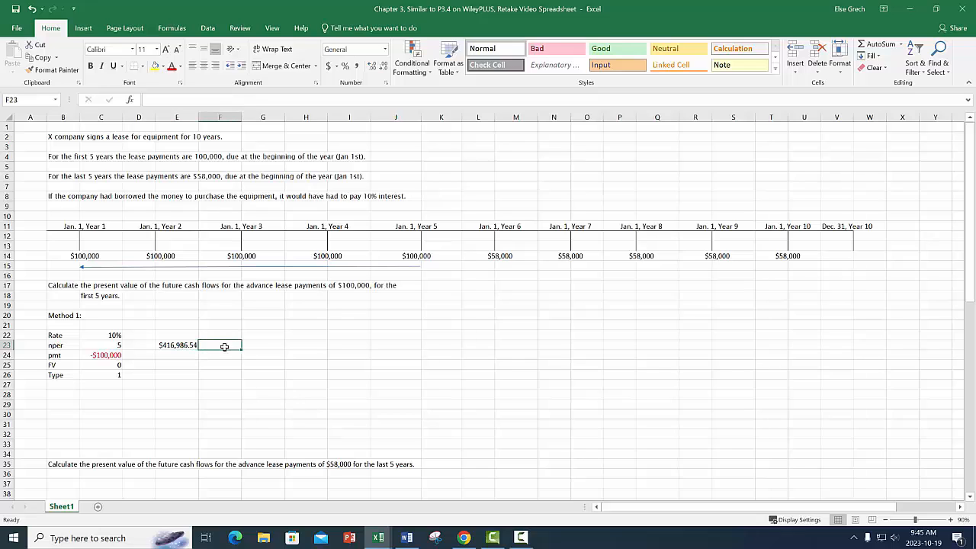
# Display the present value formula of cell E23 as text in F23 with FORMULATEXT, and check the cells E23 references.
pyautogui.write('=')
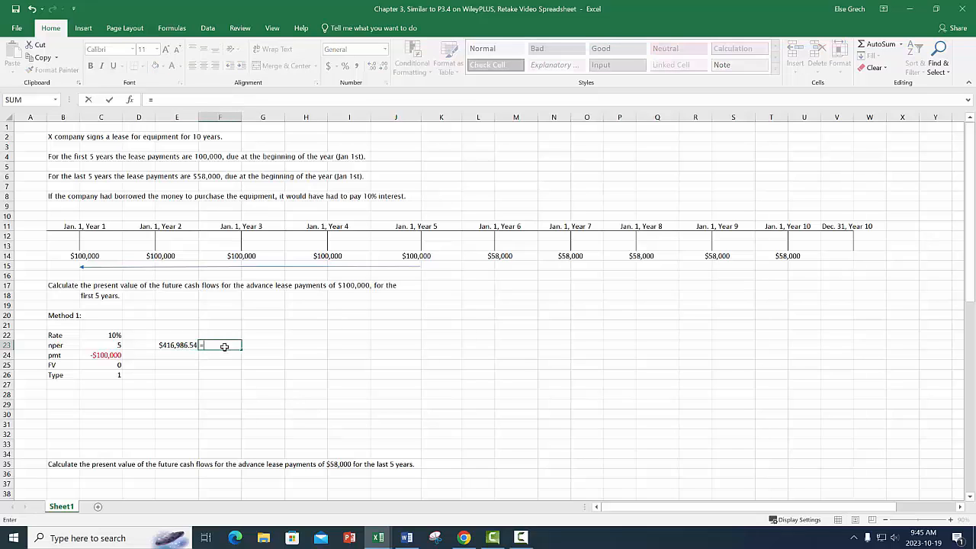
pyautogui.write('formul')
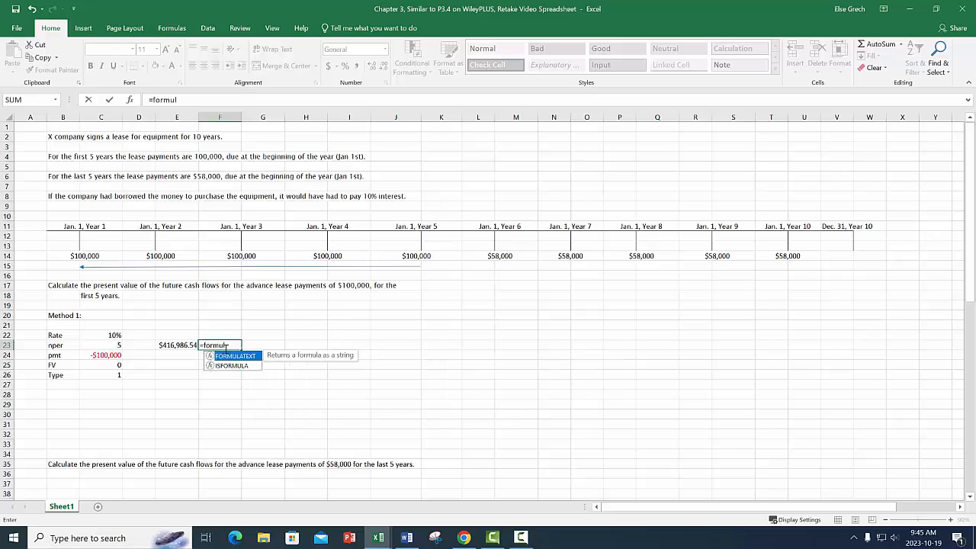
pyautogui.doubleClick(240, 356)
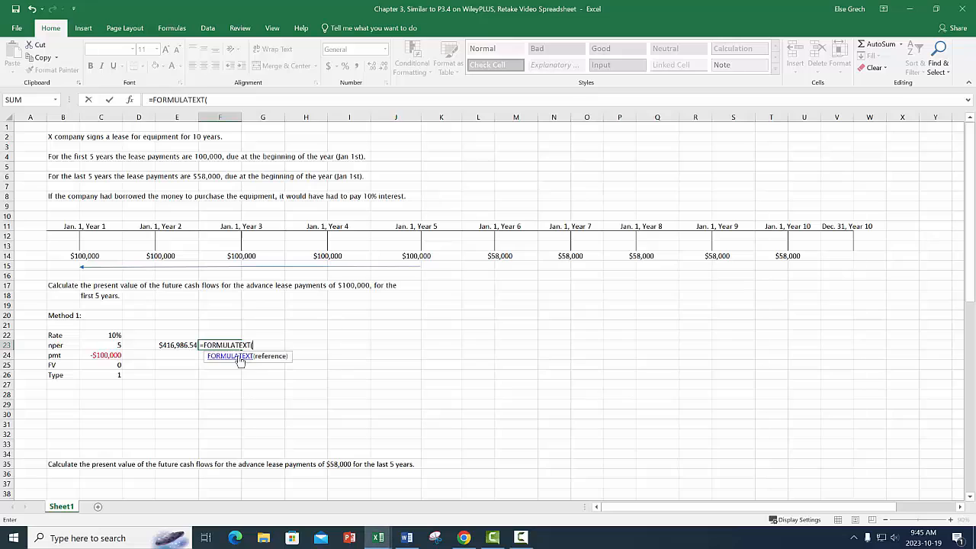
pyautogui.press('Left')
pyautogui.press('Return')
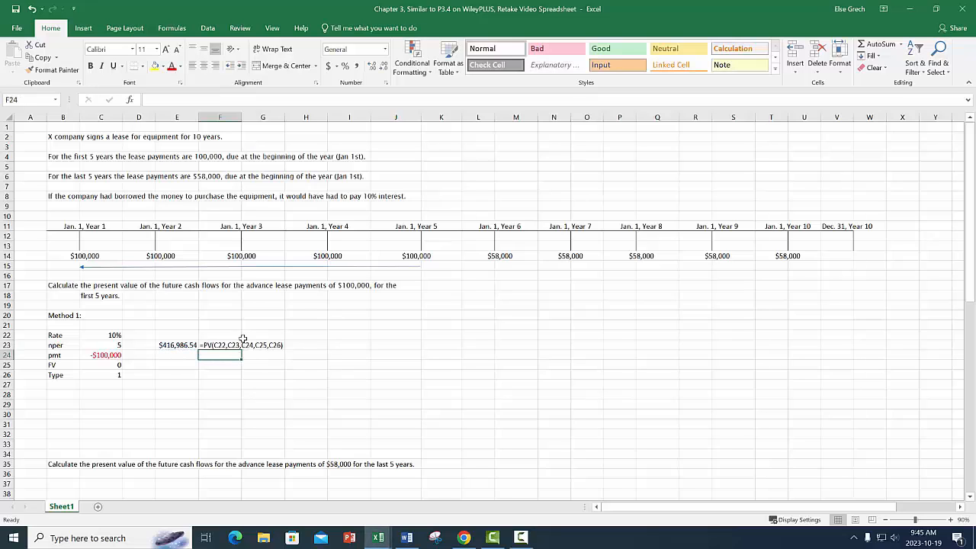
pyautogui.doubleClick(182, 346)
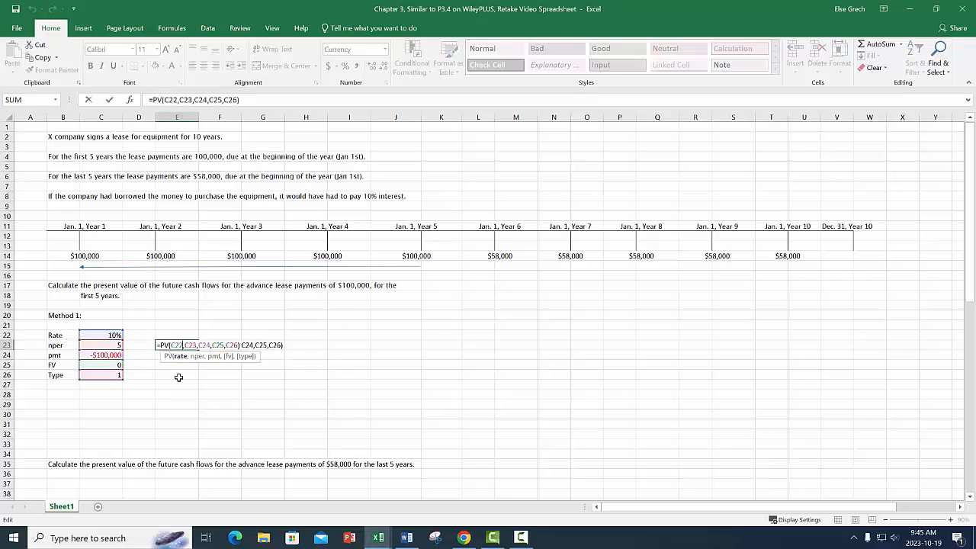
pyautogui.press('Escape')
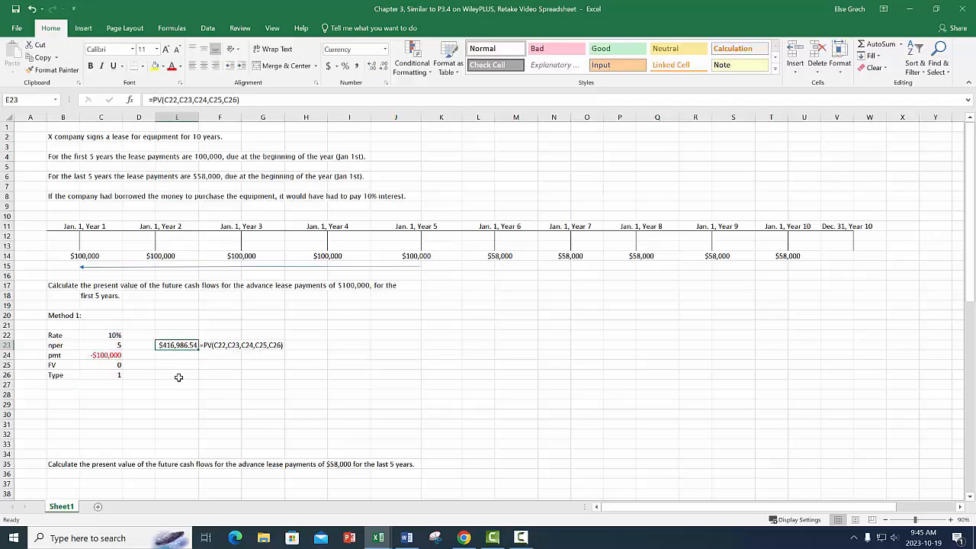
# Add the heading "Method 2" in I20 and fill I22:I26 with labels linked to the Method 1 labels, starting with =+B22.
pyautogui.click(350, 316)
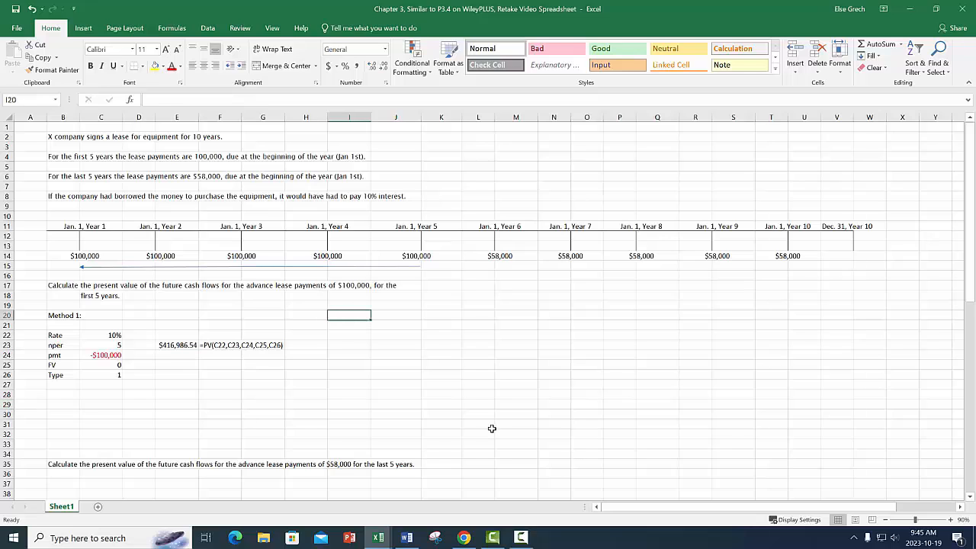
pyautogui.write('Method 2')
pyautogui.press('Return')
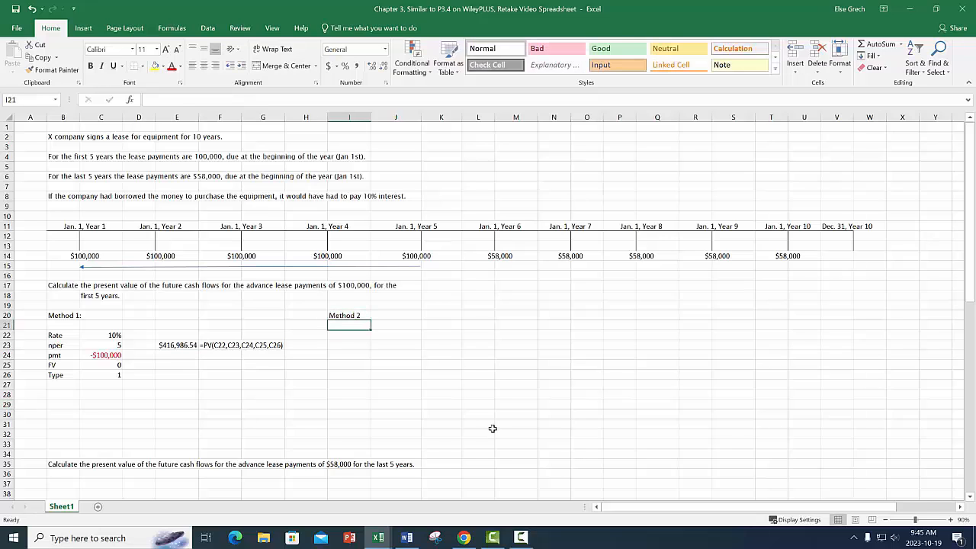
pyautogui.press('Return')
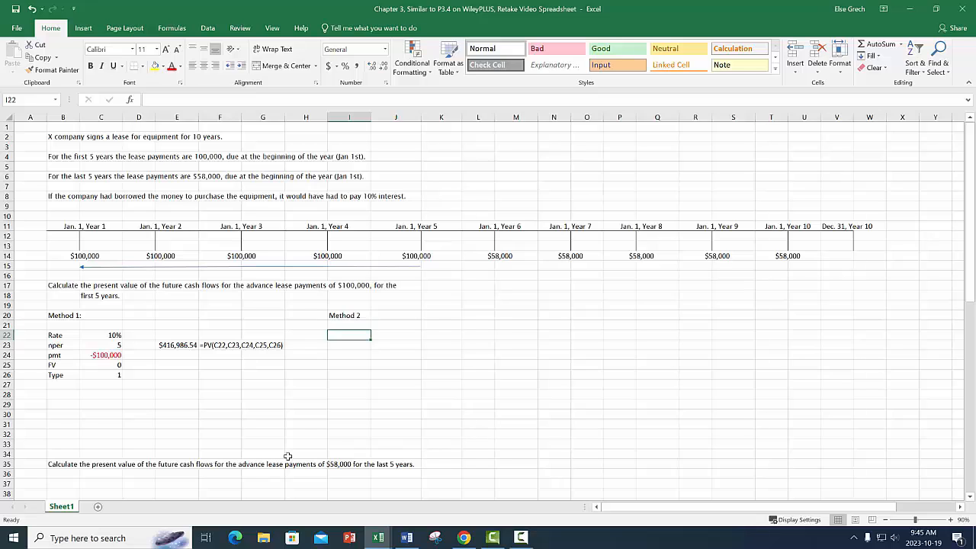
pyautogui.write('Rate')
pyautogui.press('Return')
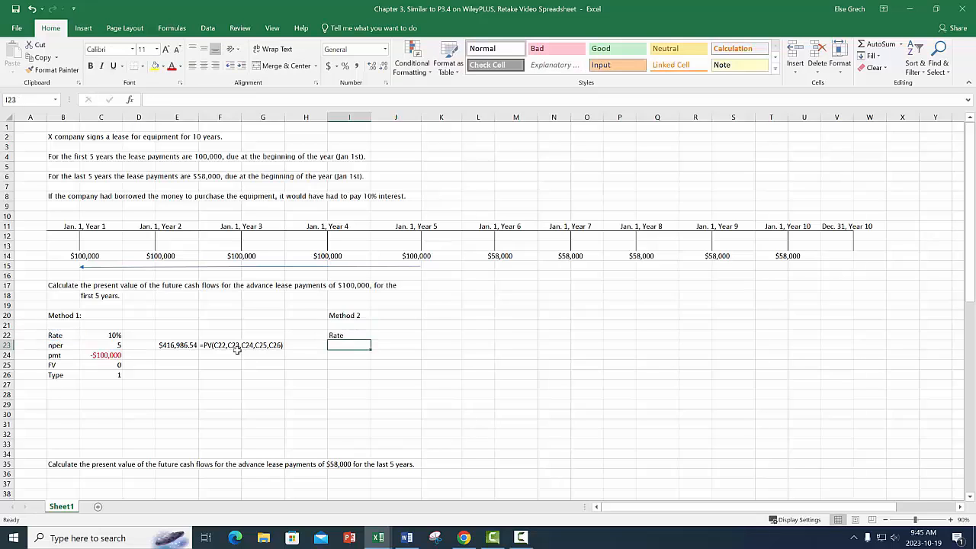
pyautogui.click(337, 337)
pyautogui.moveTo(370, 340); pyautogui.dragTo(373, 379)
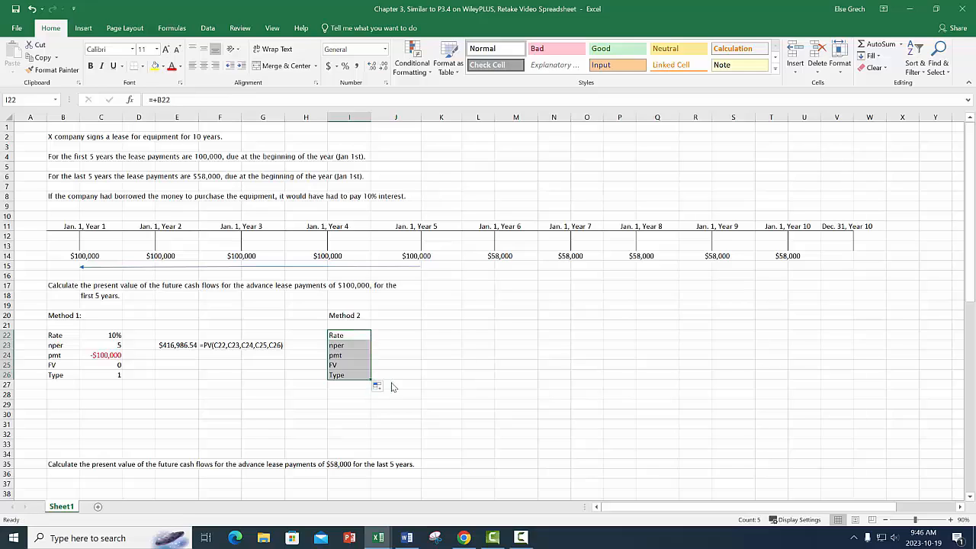
# Enter a Rate of 10% and an nper of 4 for Method 2 in cells J22 and J23.
pyautogui.click(405, 335)
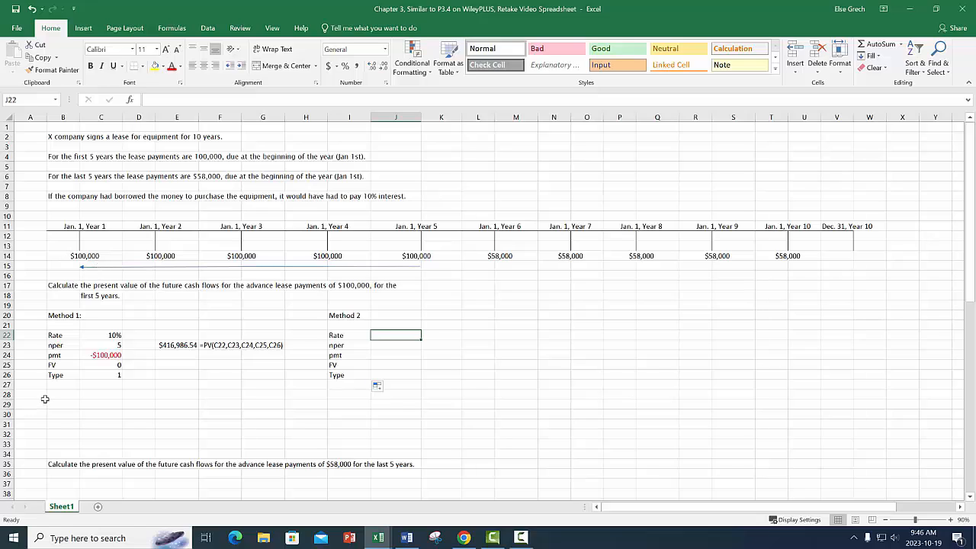
pyautogui.write('10%')
pyautogui.press('Return')
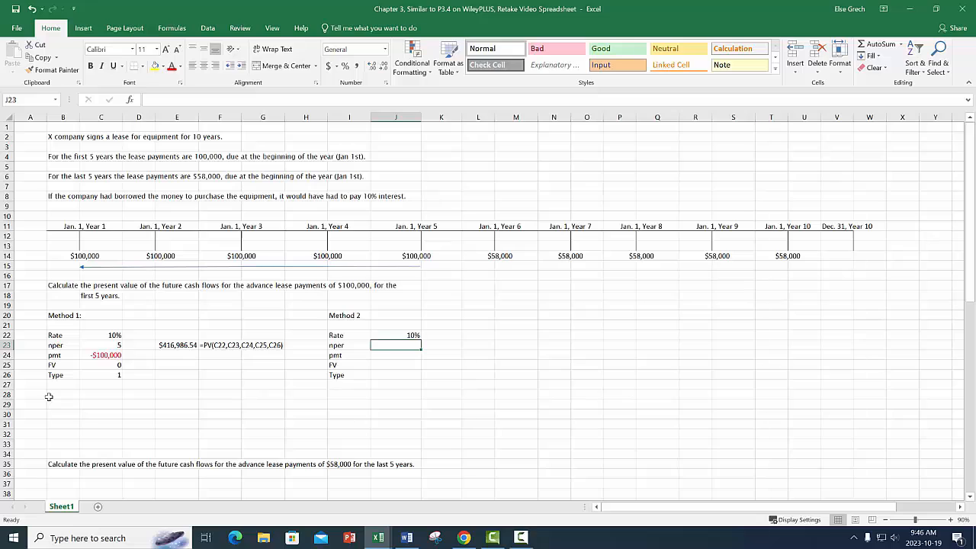
pyautogui.write('4')
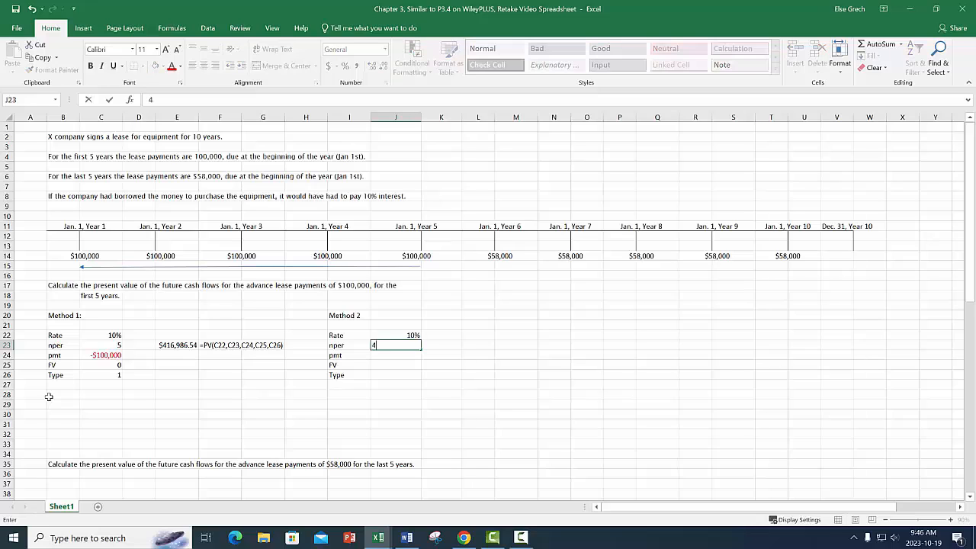
pyautogui.press('Return')
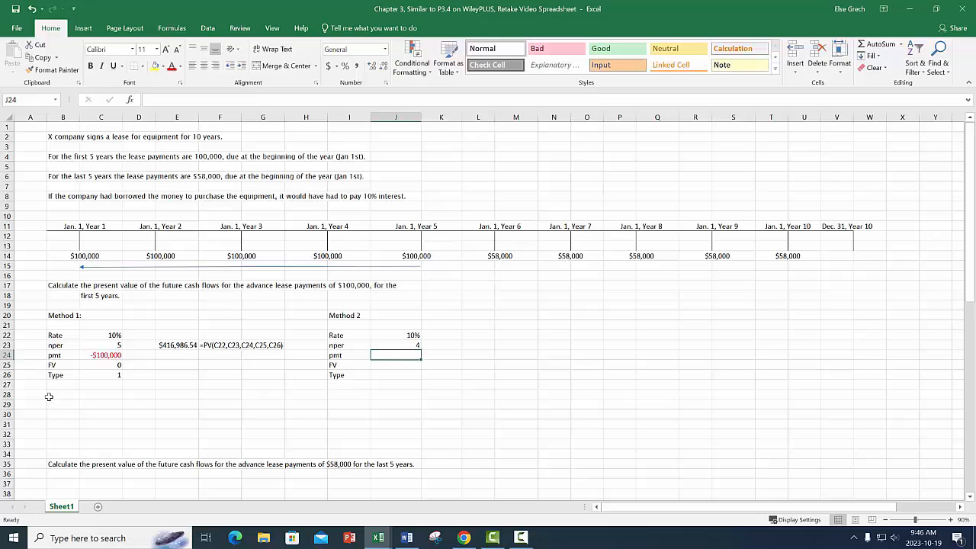
# Draw an orange straight arrow above the $100,000 payments, pointing from Year 5 back to Year 1.
pyautogui.click(84, 30)
pyautogui.click(169, 70)
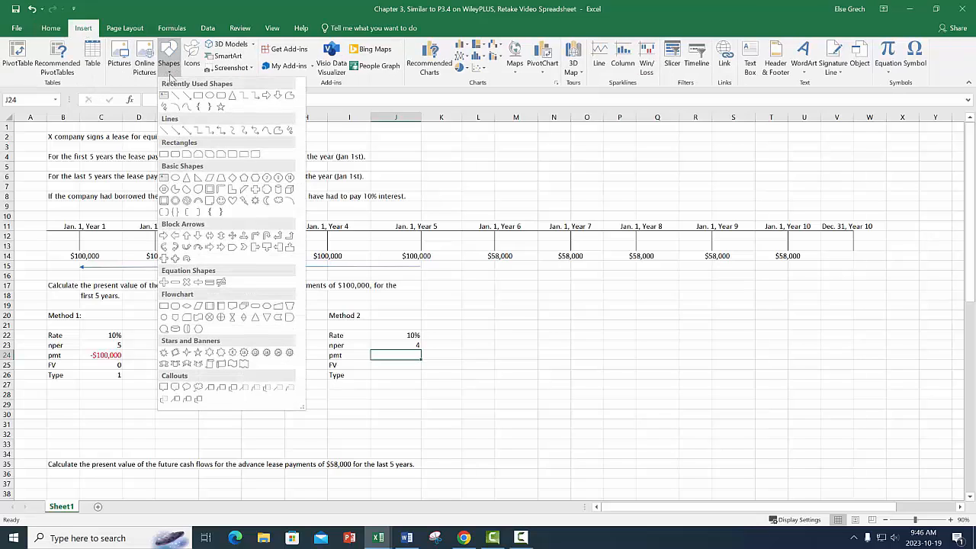
pyautogui.click(189, 96)
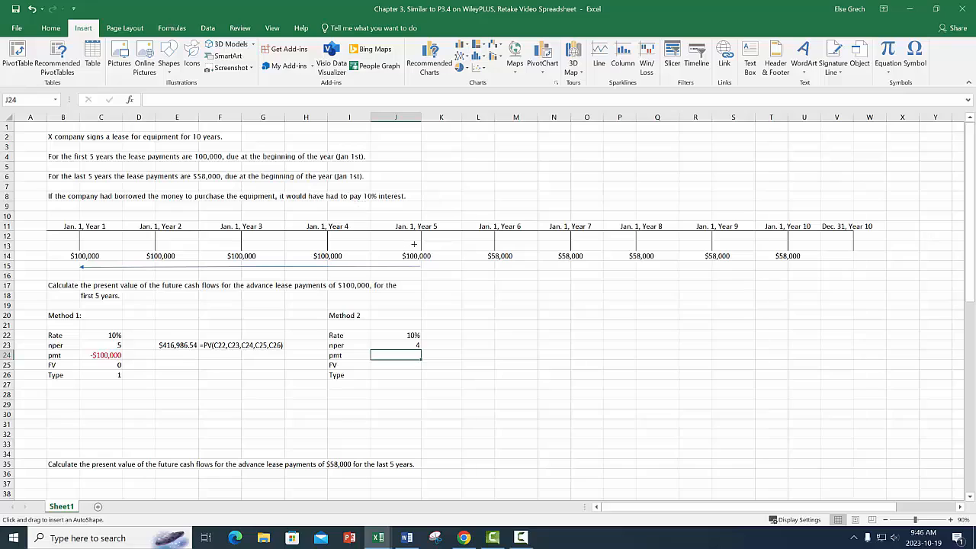
pyautogui.moveTo(399, 242); pyautogui.dragTo(157, 241)
pyautogui.moveTo(154, 241); pyautogui.dragTo(155, 241)
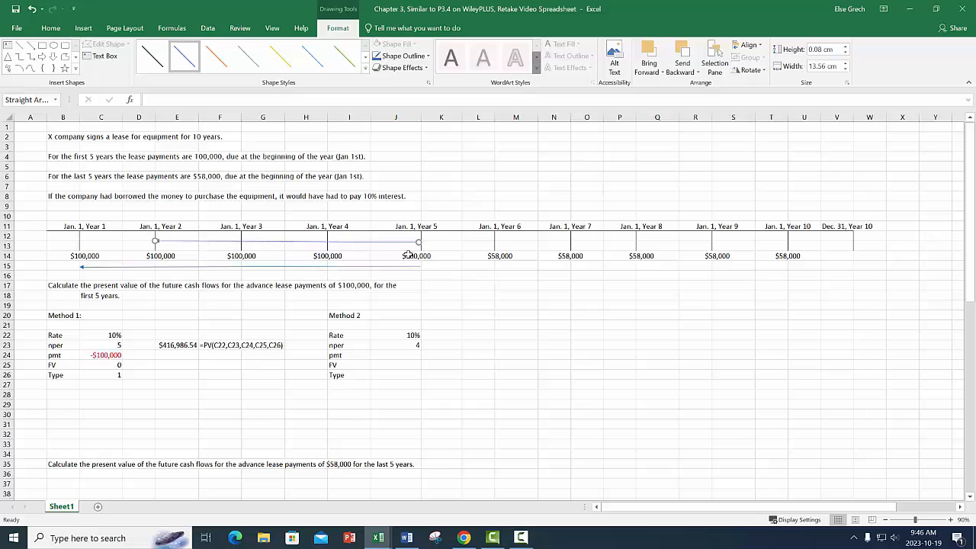
pyautogui.click(216, 55)
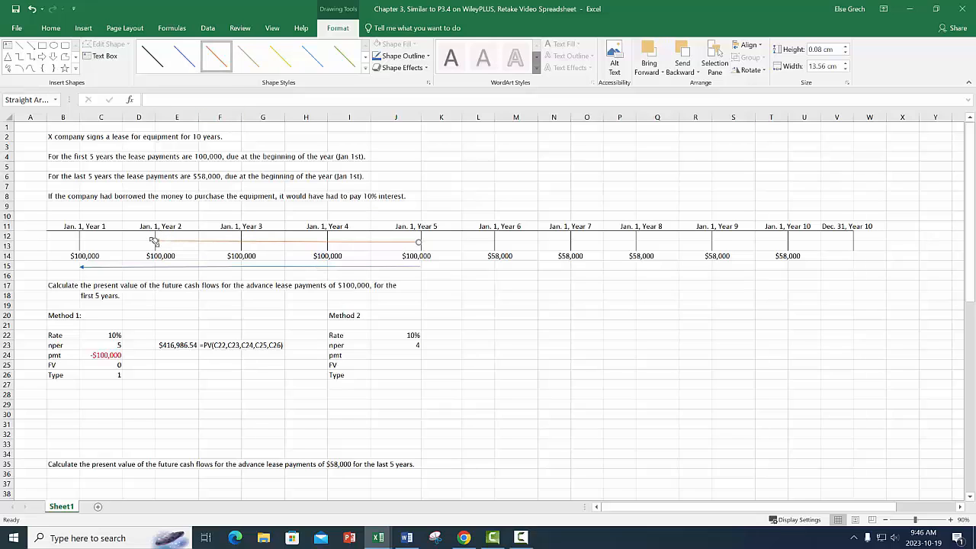
pyautogui.moveTo(153, 241); pyautogui.dragTo(83, 241)
# Color the $100,000 payments of Years 2 through 5 on the timeline red.
pyautogui.click(161, 256)
pyautogui.click(172, 66)
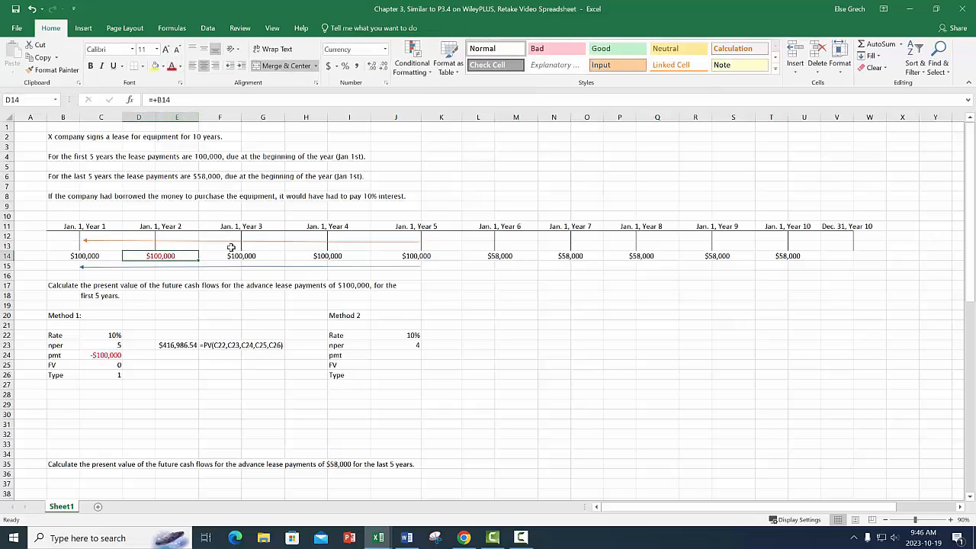
pyautogui.click(233, 254)
pyautogui.click(172, 66)
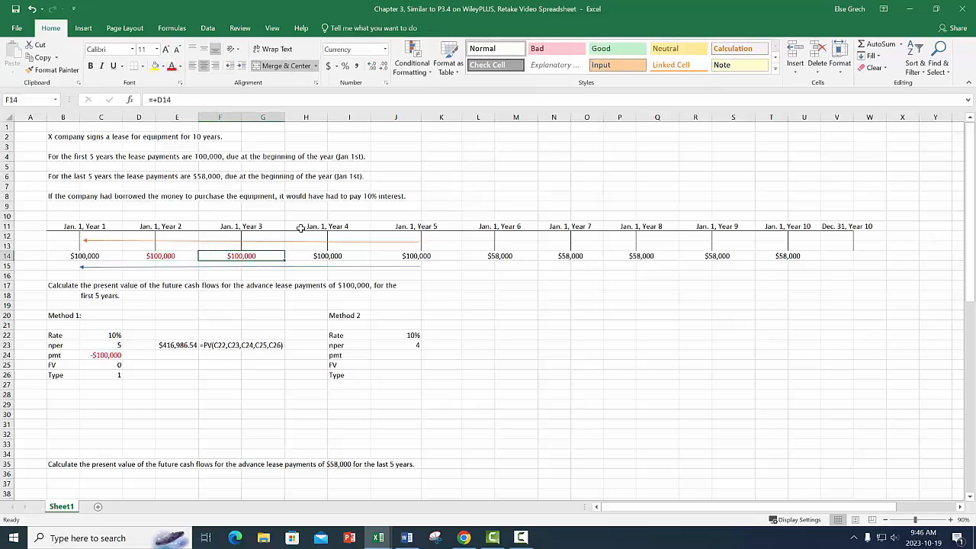
pyautogui.click(317, 255)
pyautogui.click(173, 66)
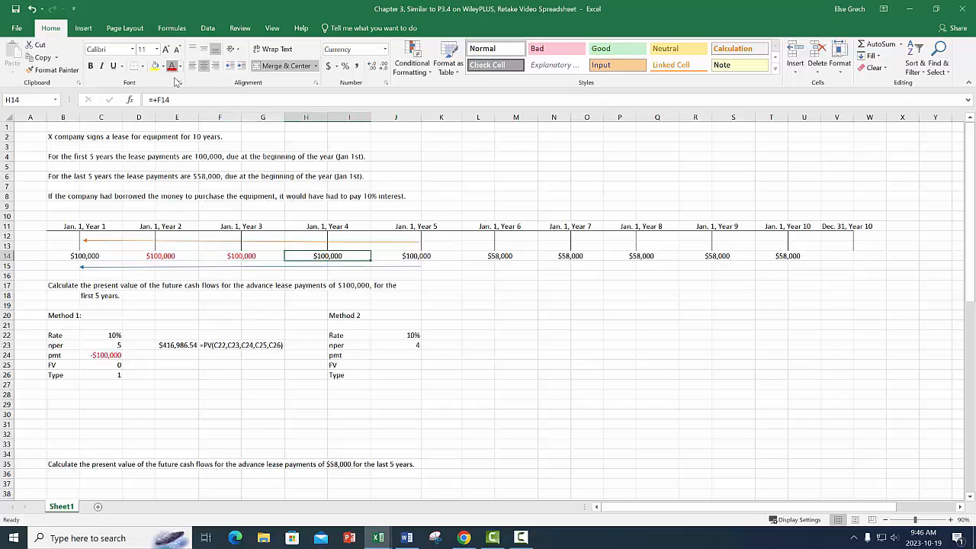
pyautogui.click(413, 257)
pyautogui.click(172, 66)
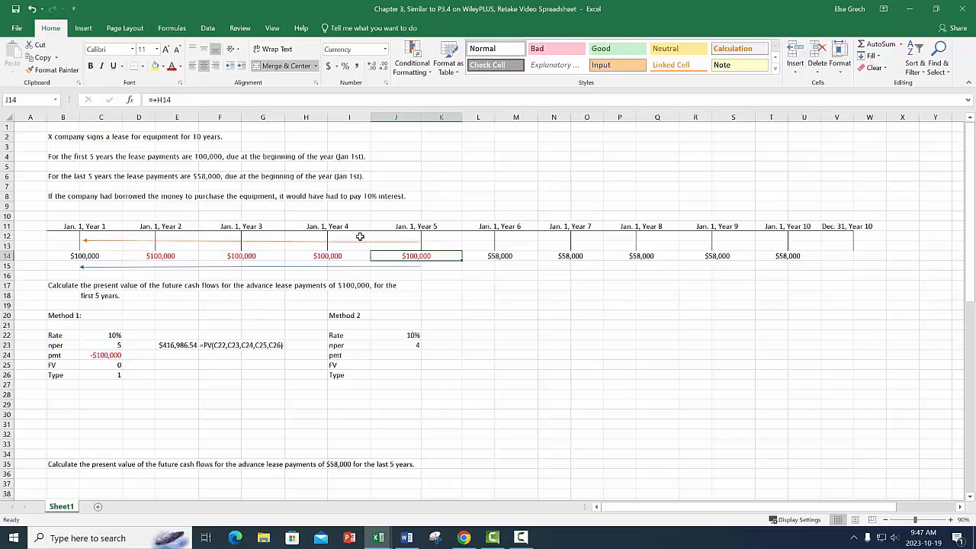
# Complete the Method 2 values: pmt as the negative of the linked Year 2 payment, FV 0 and Type 0.
pyautogui.click(413, 355)
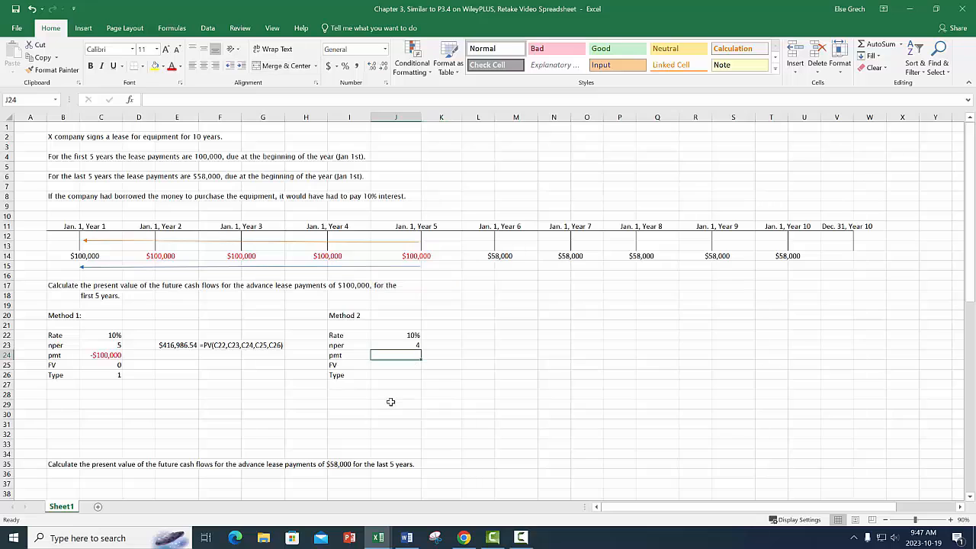
pyautogui.write('-')
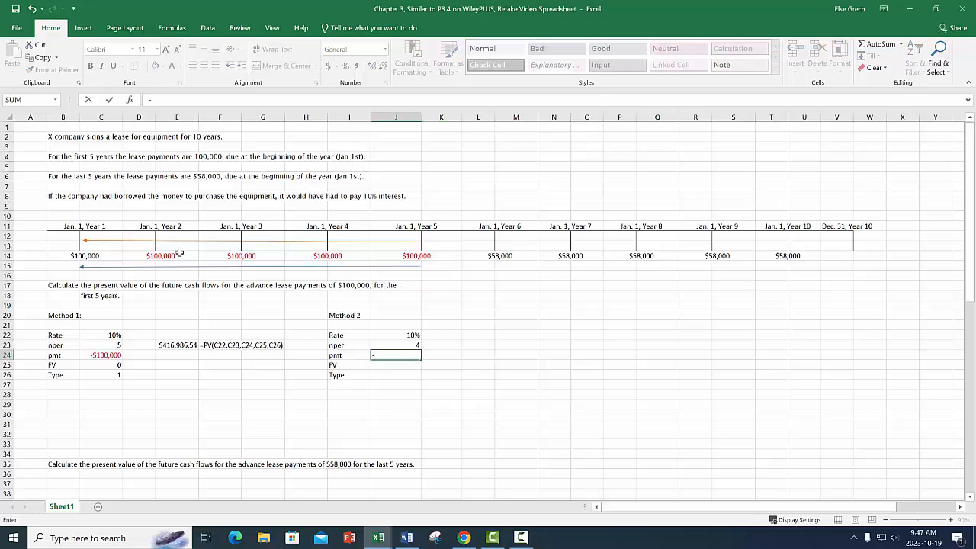
pyautogui.click(162, 256)
pyautogui.press('Return')
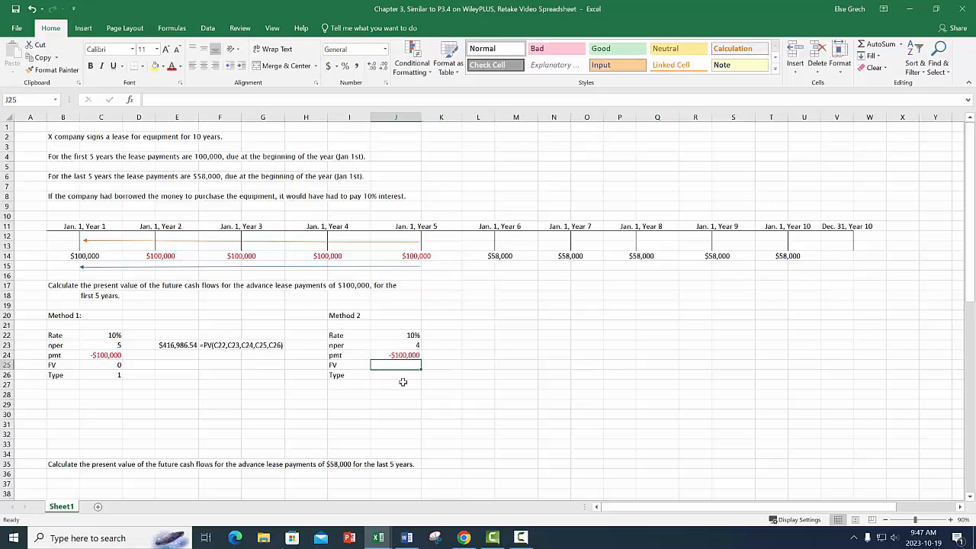
pyautogui.write('0')
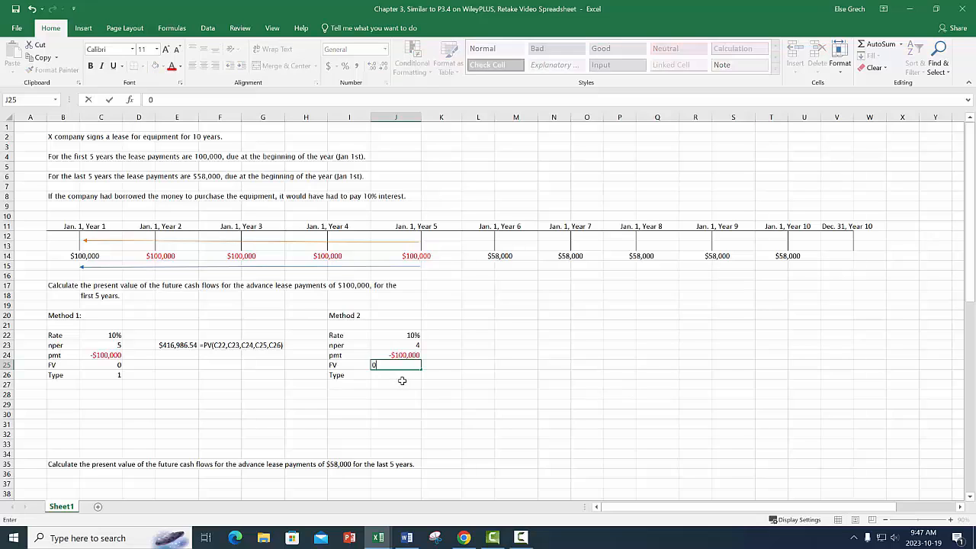
pyautogui.press('Return')
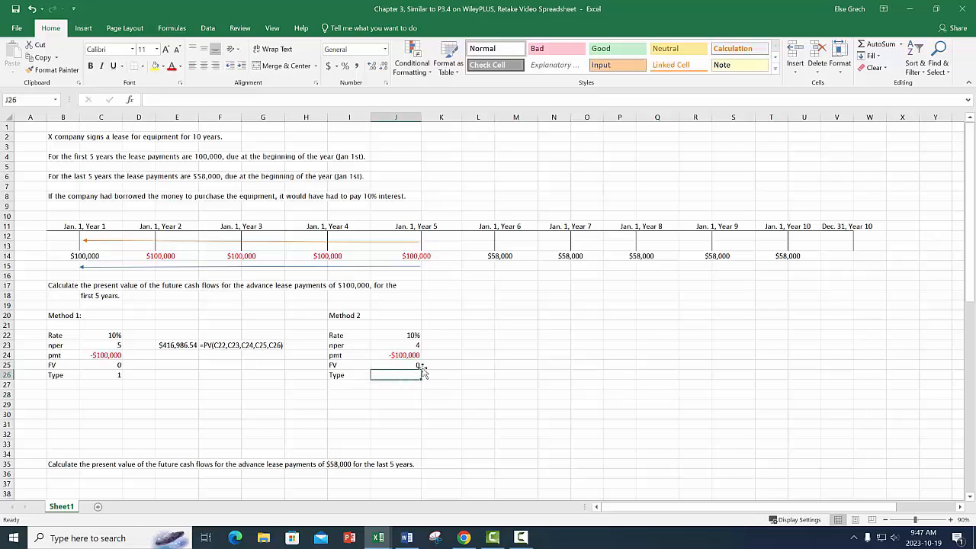
pyautogui.write('0')
pyautogui.press('Return')
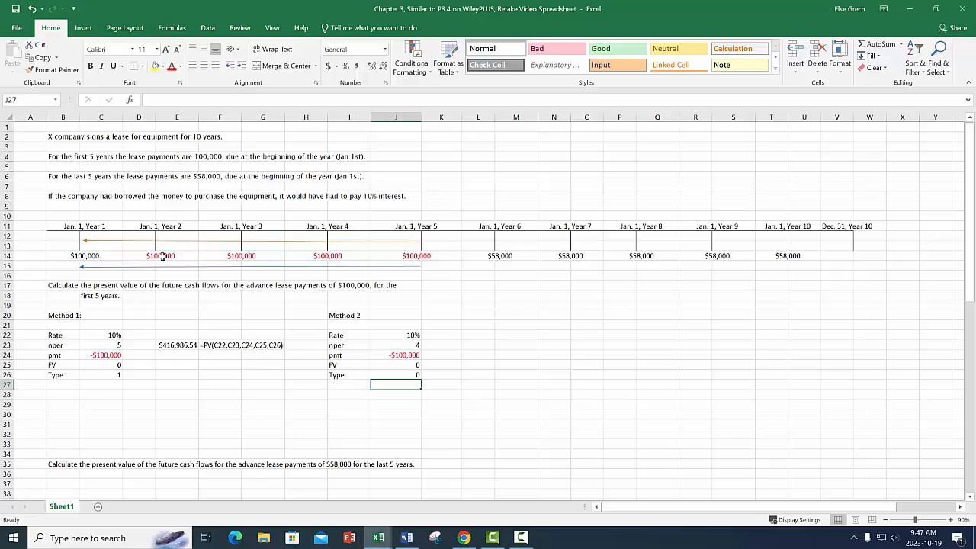
# Calculate the Method 2 present value in L23 with the PV function, using J22 through J26 as its arguments in order.
pyautogui.click(483, 345)
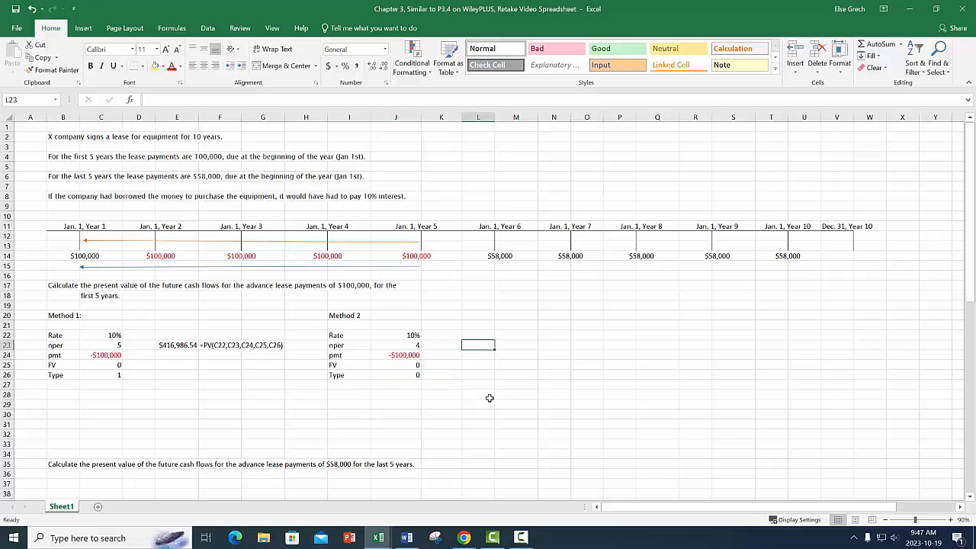
pyautogui.write('=PV(')
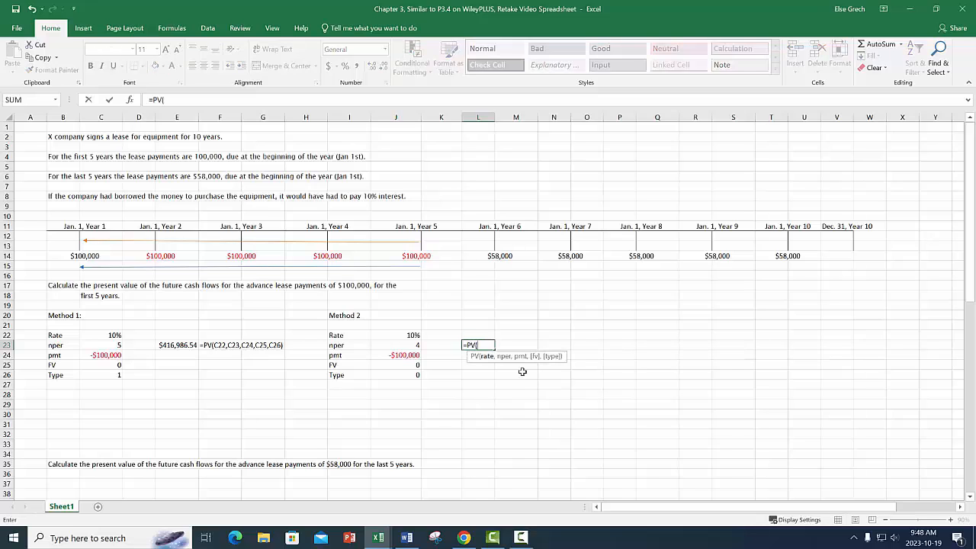
pyautogui.click(411, 335)
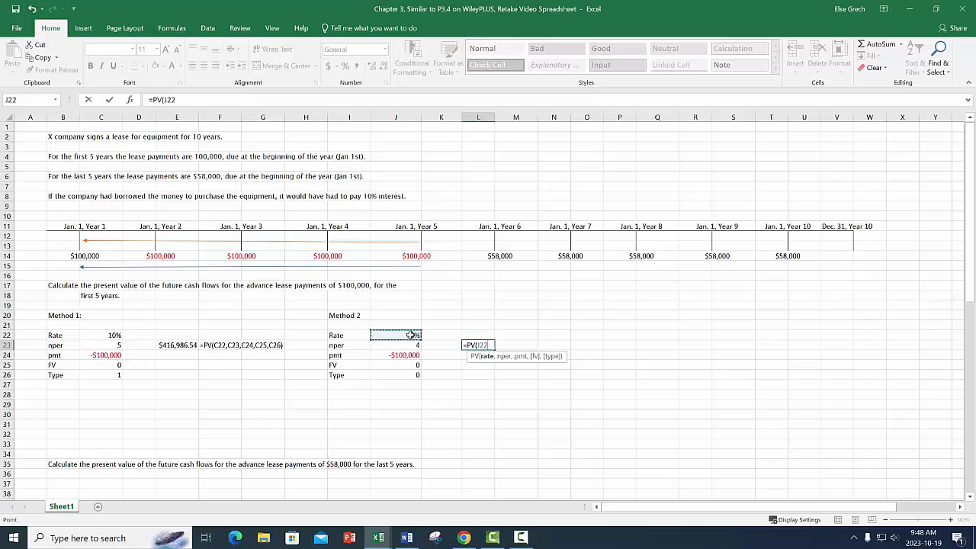
pyautogui.write(',')
pyautogui.click(411, 346)
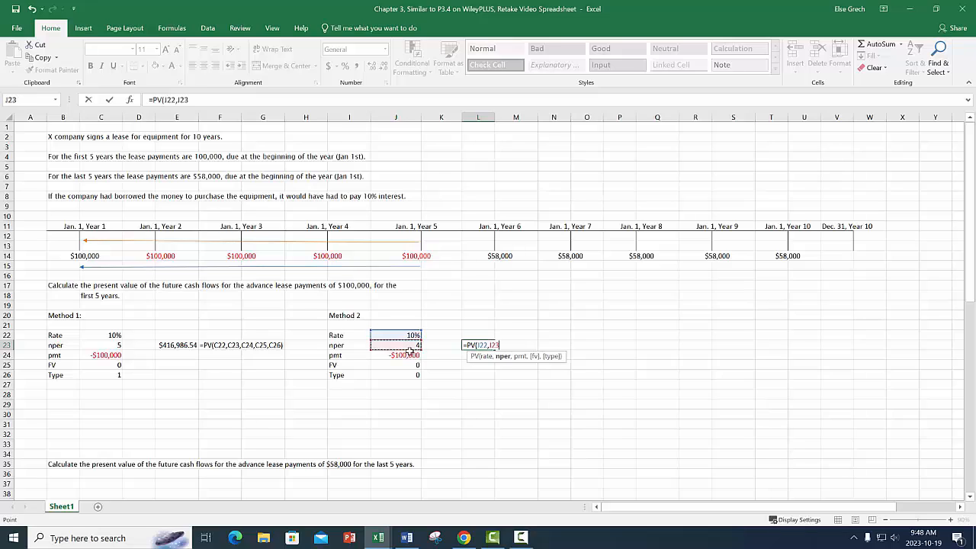
pyautogui.write(',')
pyautogui.click(410, 355)
pyautogui.write(',')
pyautogui.click(402, 365)
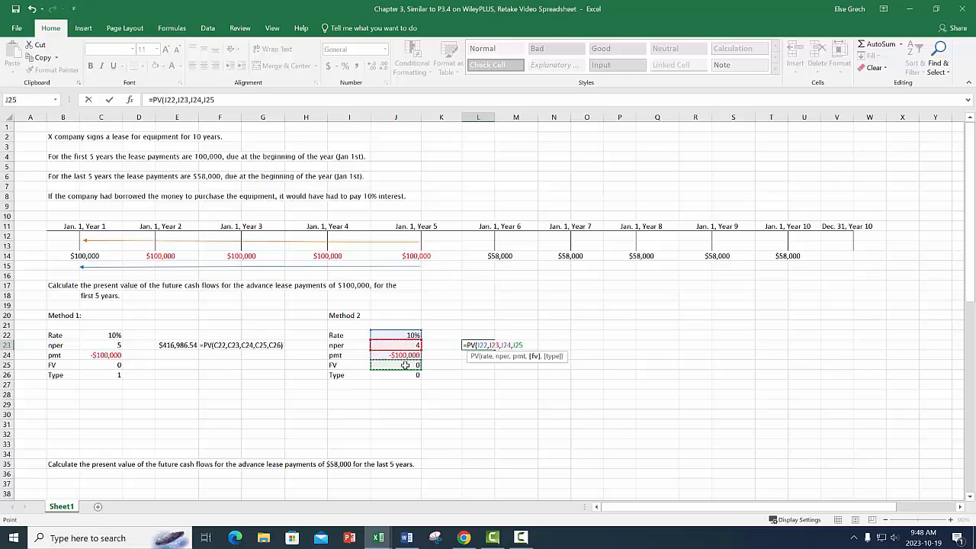
pyautogui.write(',')
pyautogui.click(404, 374)
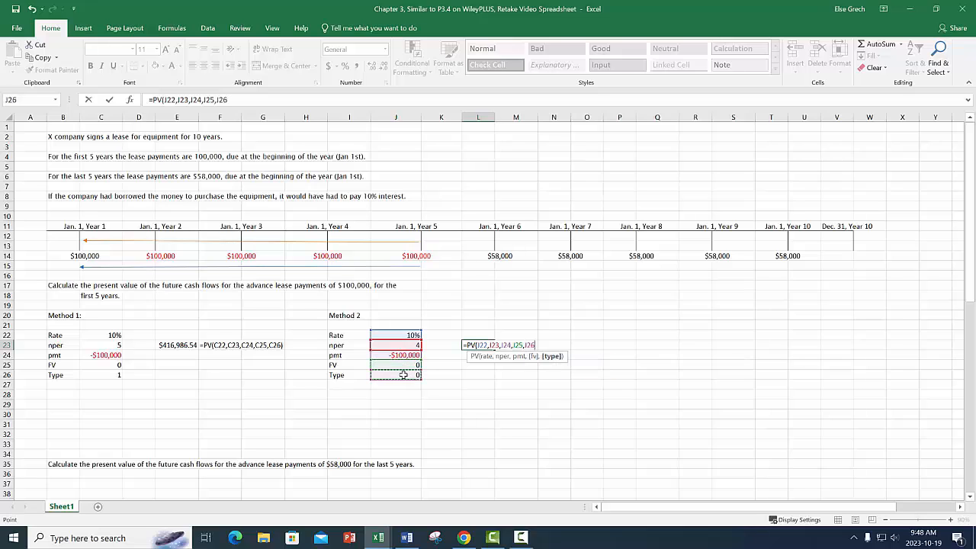
pyautogui.press('Return')
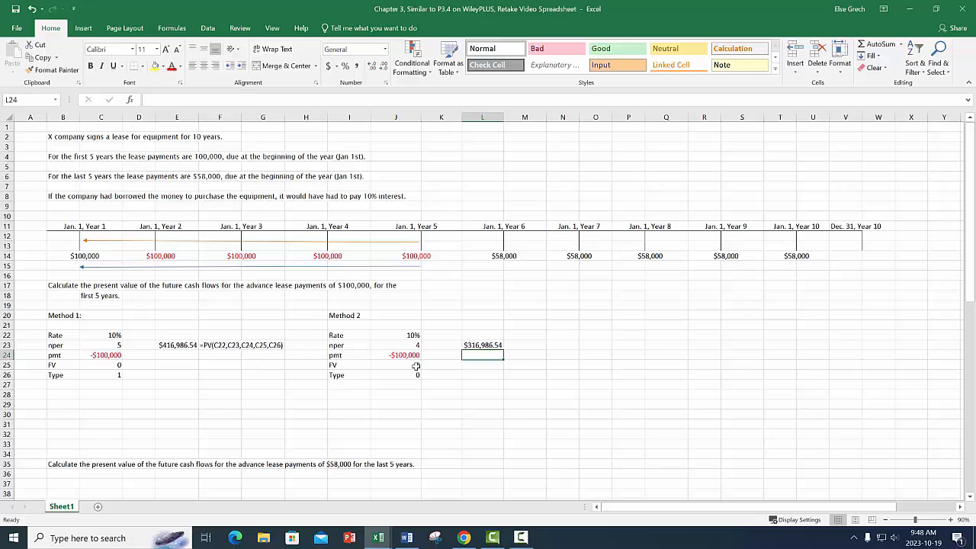
pyautogui.press('Up')
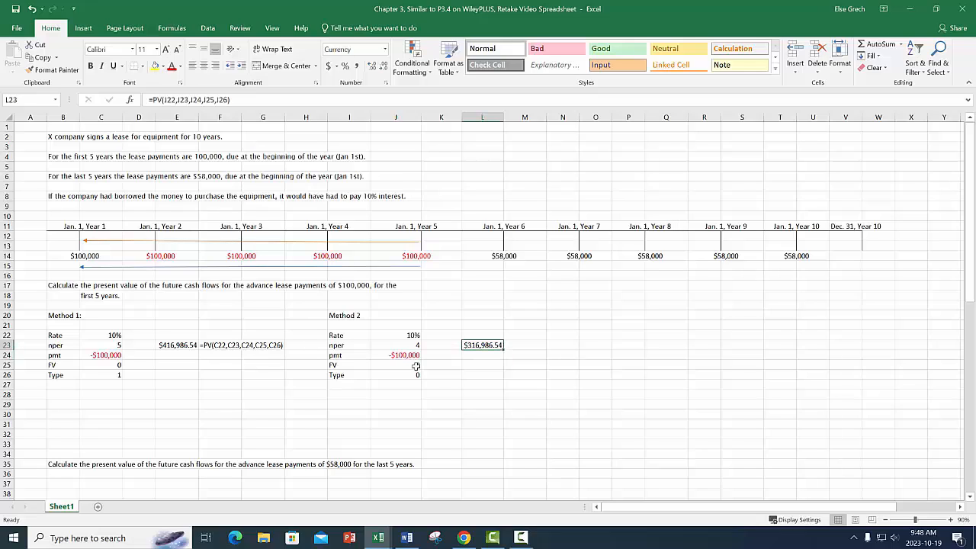
pyautogui.press('Right')
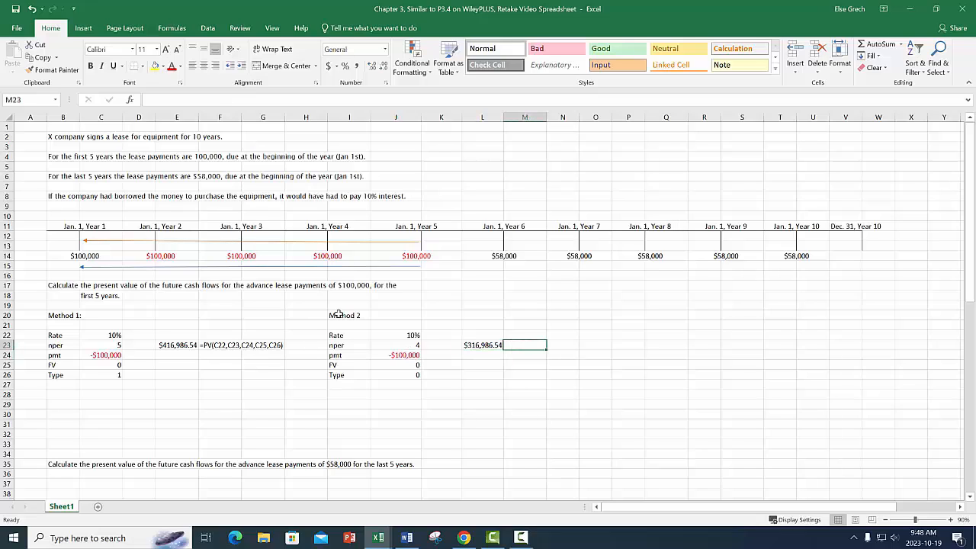
# Link L24, directly below the Method 2 present value, to the Year 1 payment in B14.
pyautogui.moveTo(424, 257); pyautogui.dragTo(154, 257)
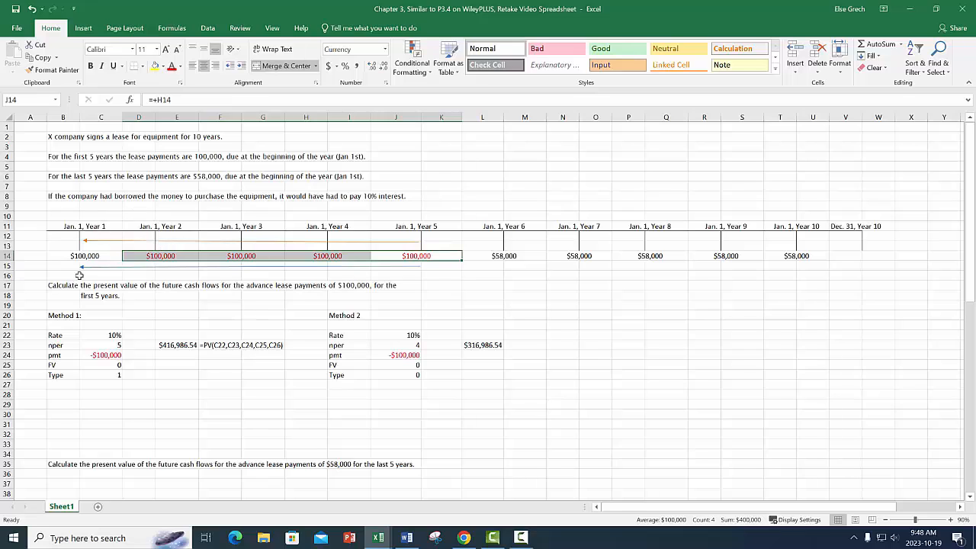
pyautogui.click(497, 357)
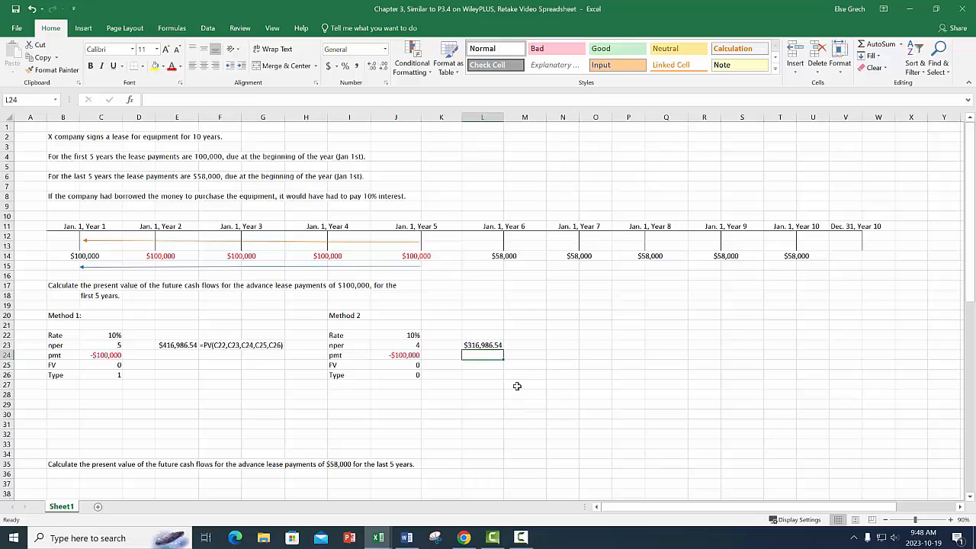
pyautogui.write('=')
pyautogui.click(84, 256)
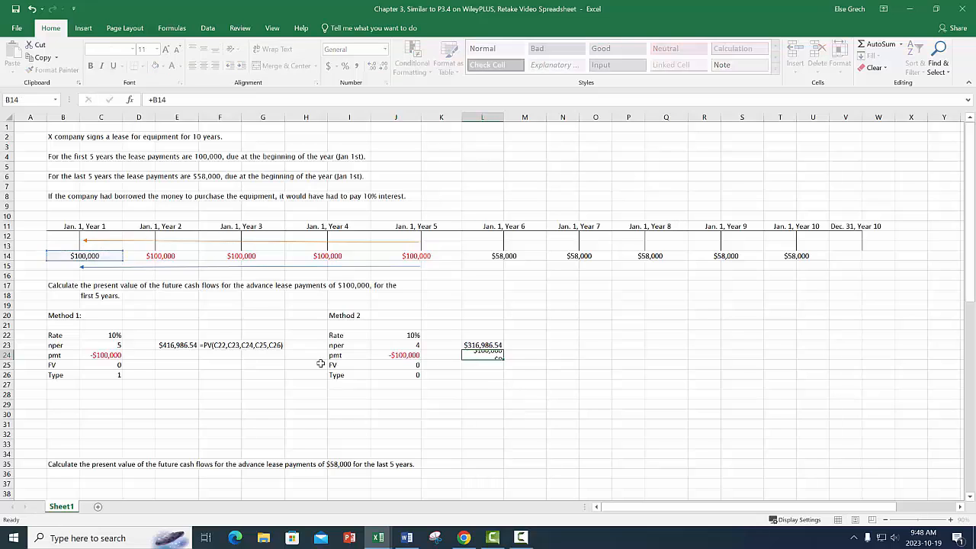
pyautogui.press('Return')
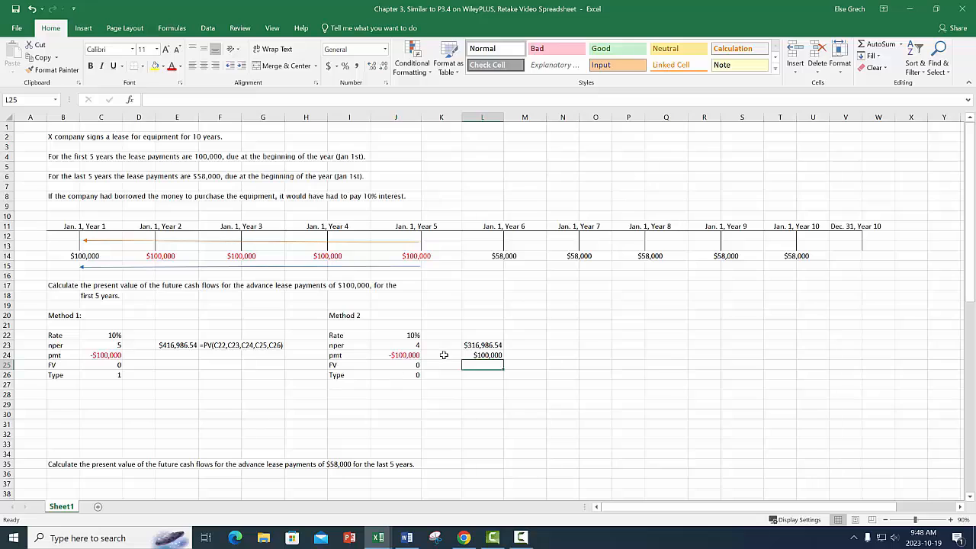
# Add the Method 2 present value in L23 and the Year 1 payment in L24 together in L25.
pyautogui.write('+')
pyautogui.click(482, 345)
pyautogui.write('+')
pyautogui.click(487, 355)
pyautogui.press('Return')
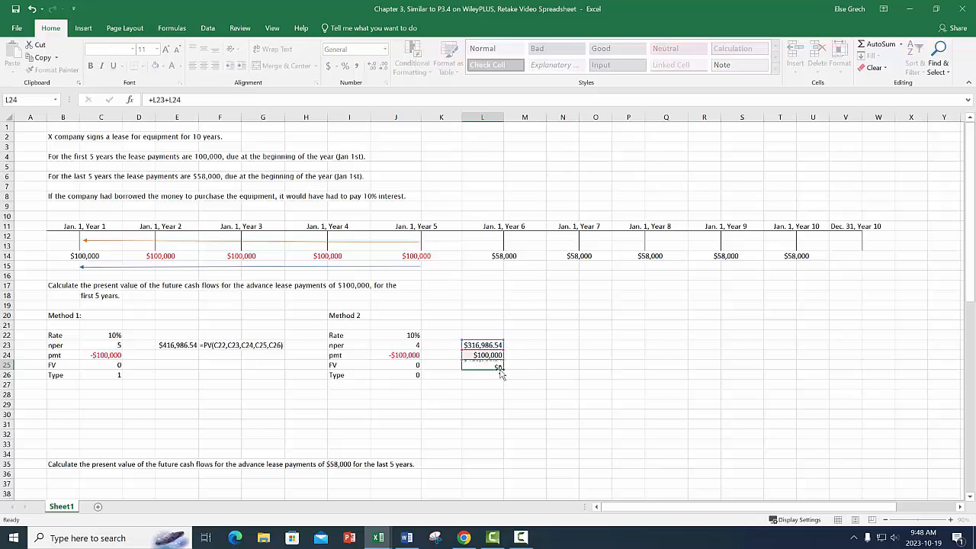
# Underline the Year 1 payment in L24 and fill the final present values in L25 and E23 with yellow.
pyautogui.click(486, 356)
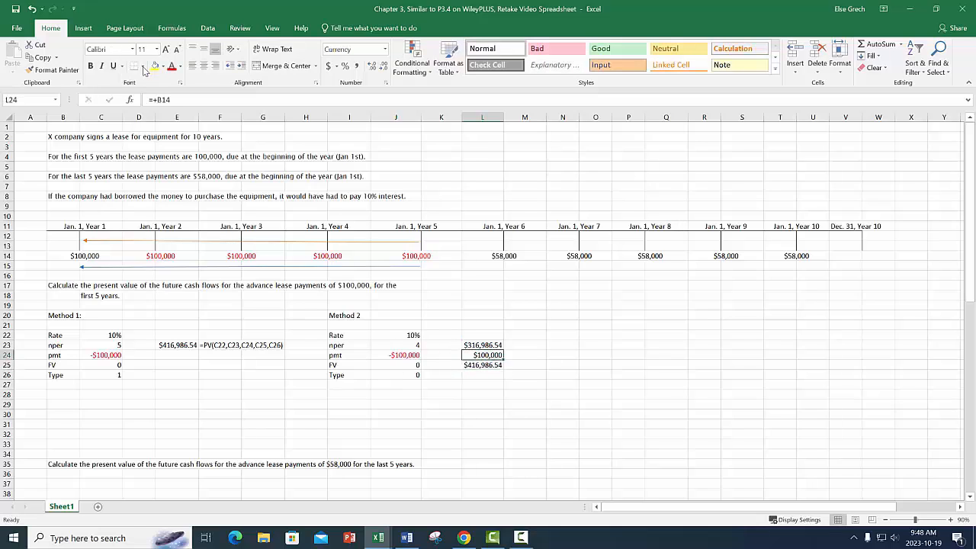
pyautogui.click(113, 66)
pyautogui.click(471, 363)
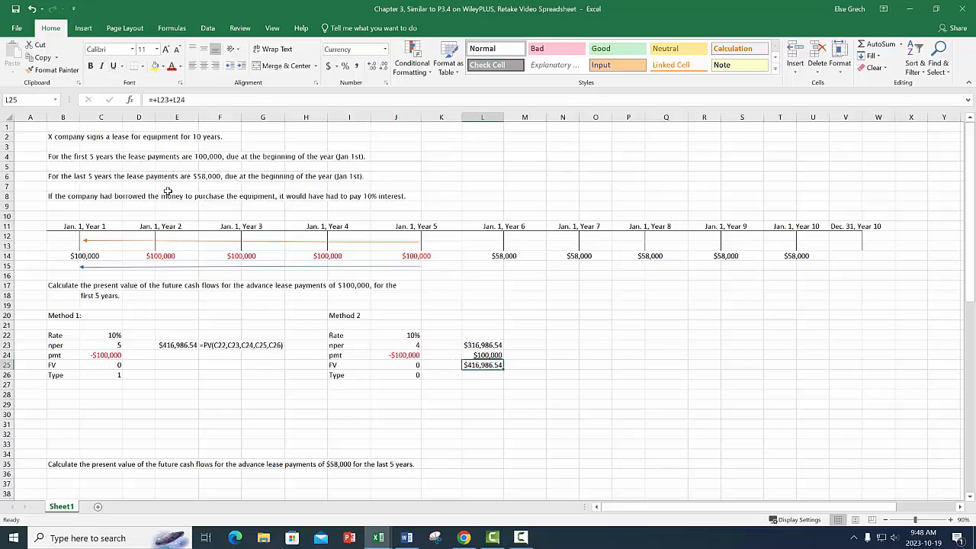
pyautogui.click(154, 67)
pyautogui.click(174, 344)
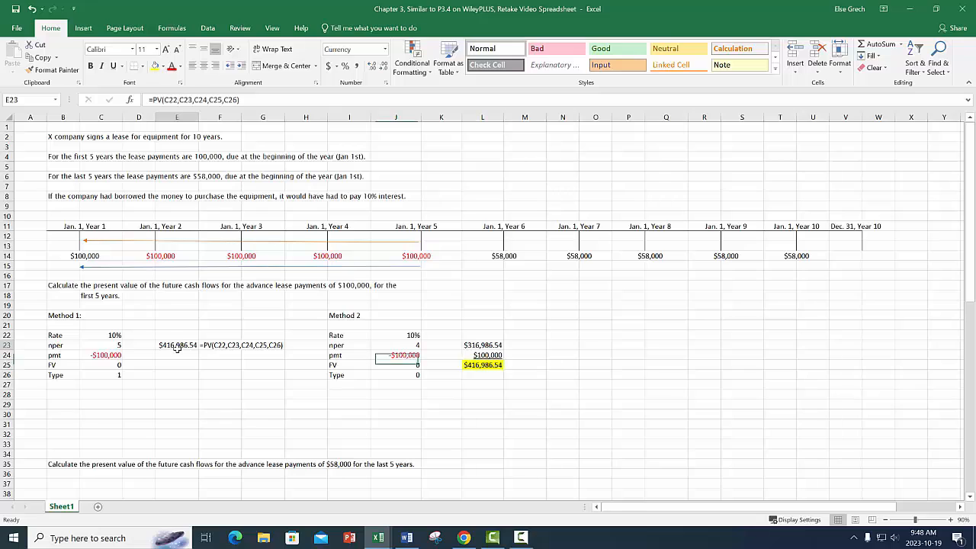
pyautogui.click(155, 66)
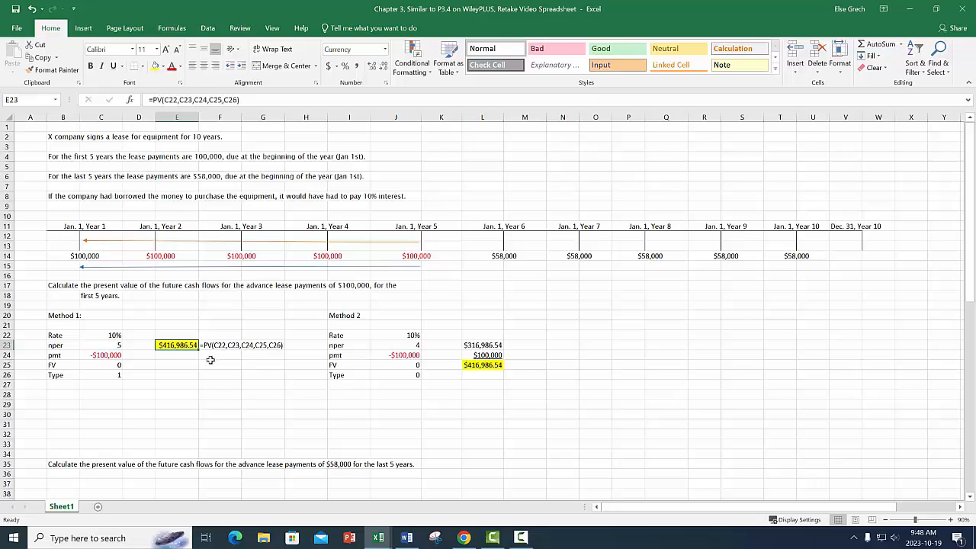
# Delete the empty rows 28 to 34 above the question about the $58,000 lease payments.
pyautogui.moveTo(7, 394); pyautogui.dragTo(7, 454)
pyautogui.rightClick(151, 406)
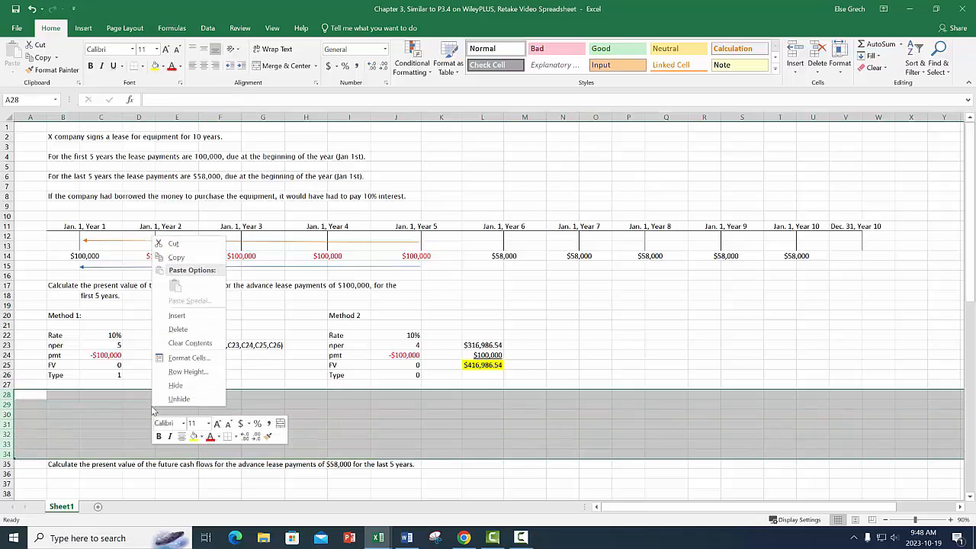
pyautogui.click(172, 335)
pyautogui.scroll(-5, 211, 365)
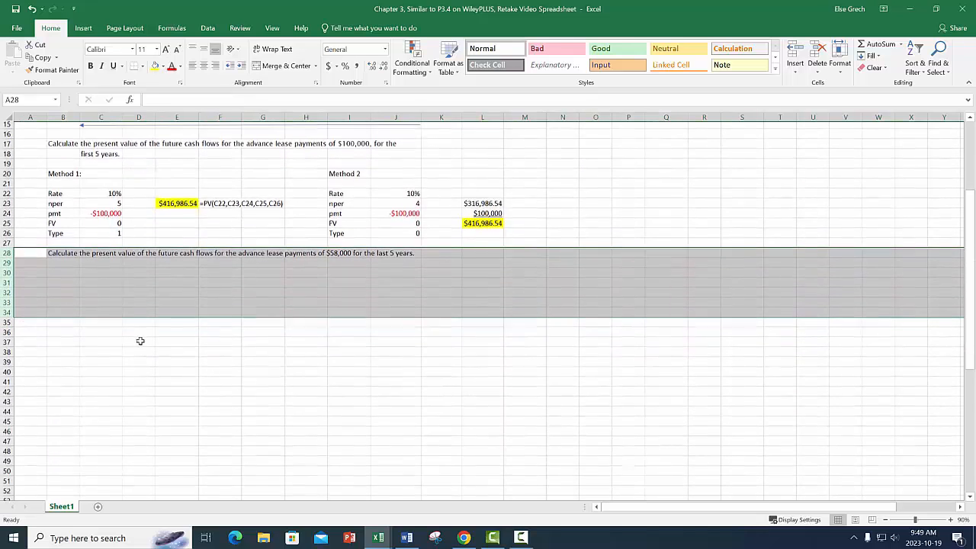
pyautogui.click(65, 246)
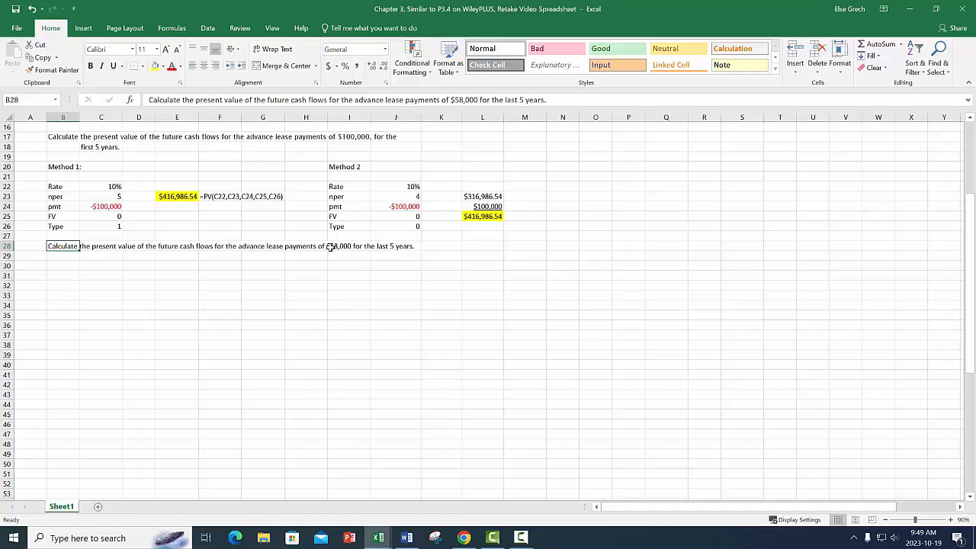
# Copy the payment timeline in B11:W14 to B30 and delete the orange arrow from the copy.
pyautogui.scroll(4, 329, 246)
pyautogui.click(65, 195)
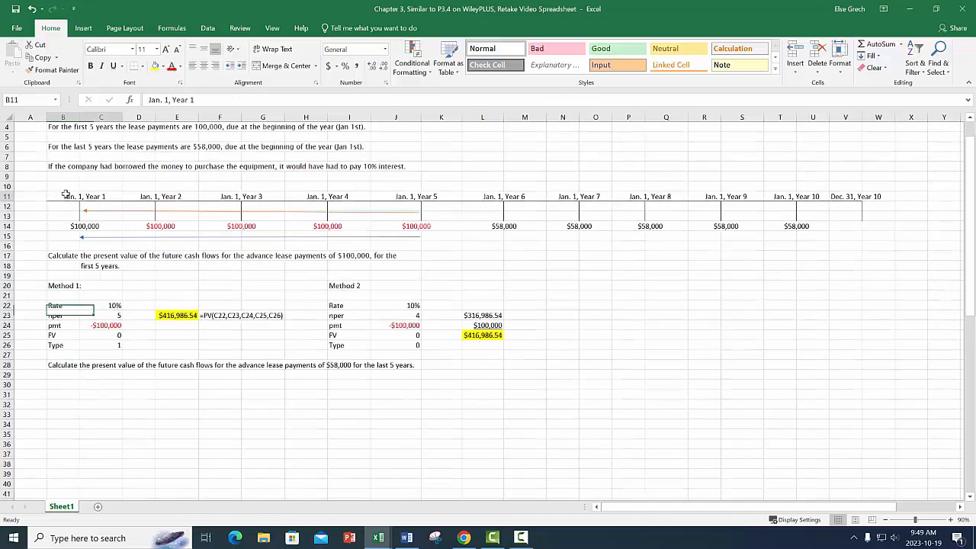
pyautogui.moveTo(66, 195); pyautogui.dragTo(871, 230)
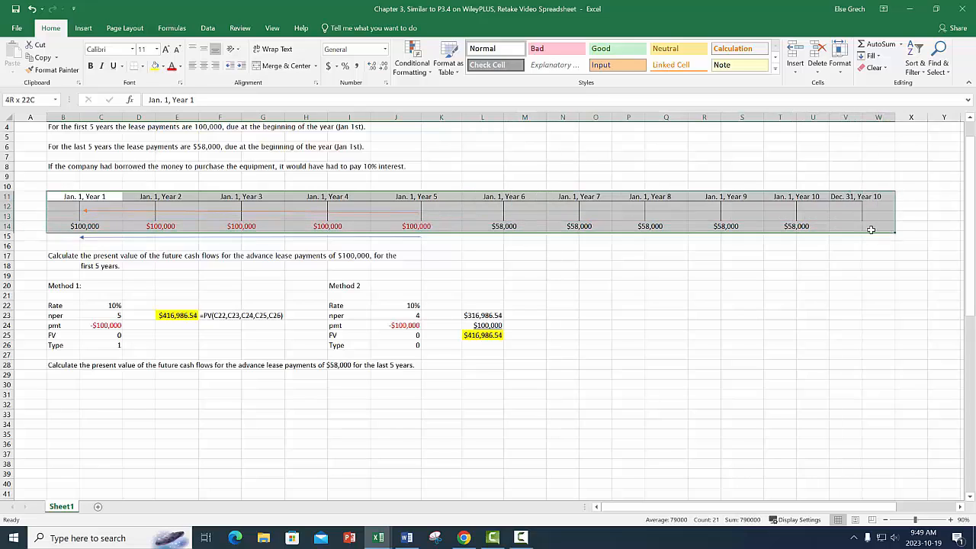
pyautogui.rightClick(537, 213)
pyautogui.click(573, 235)
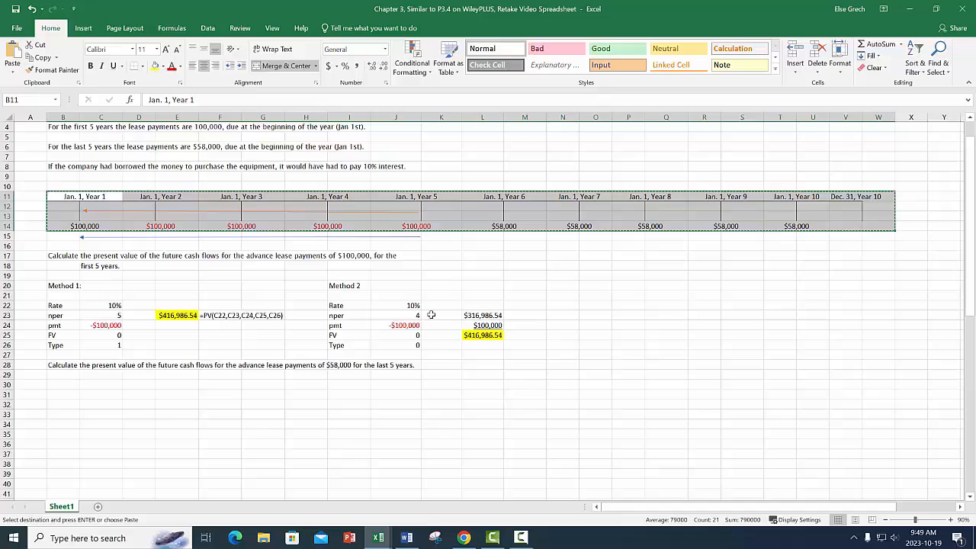
pyautogui.click(69, 384)
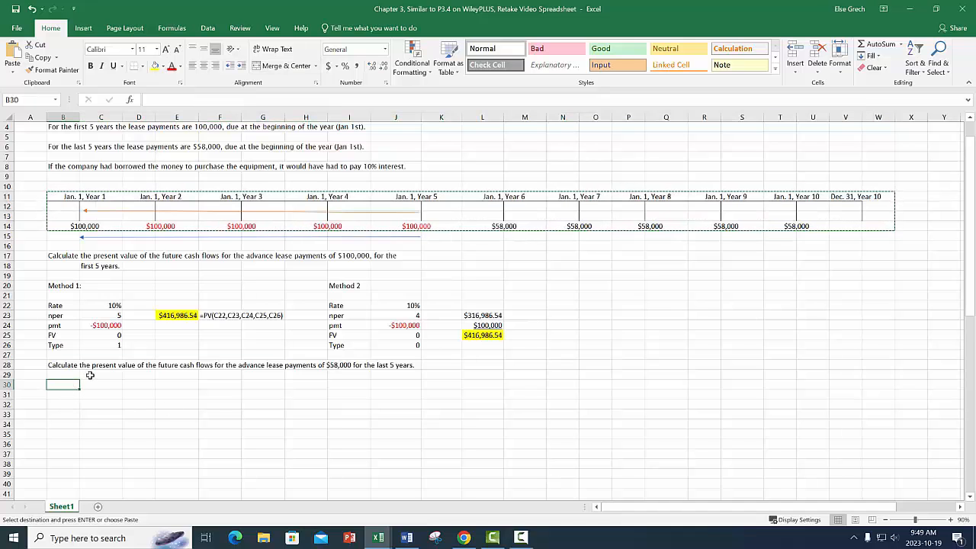
pyautogui.hotkey('ctrl', 'v')
pyautogui.click(292, 400)
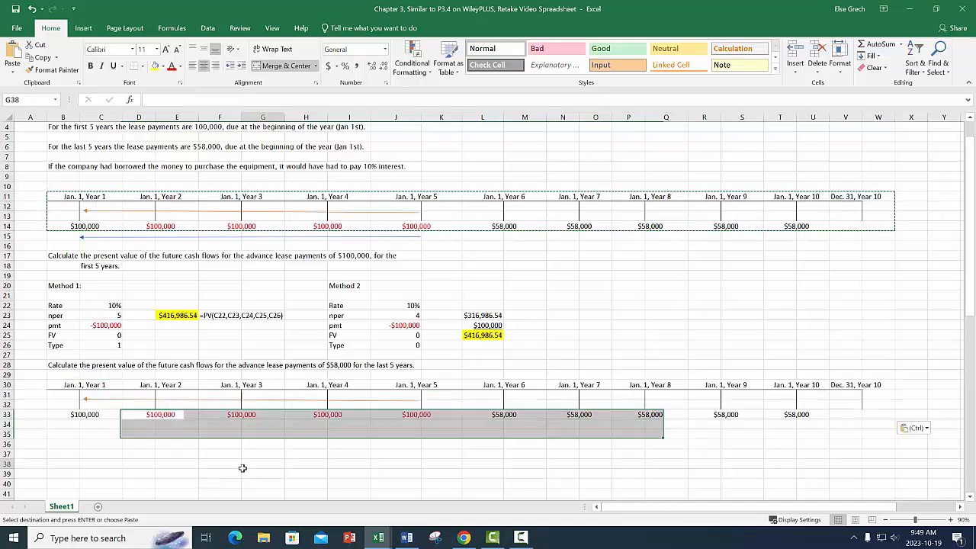
pyautogui.press('Delete')
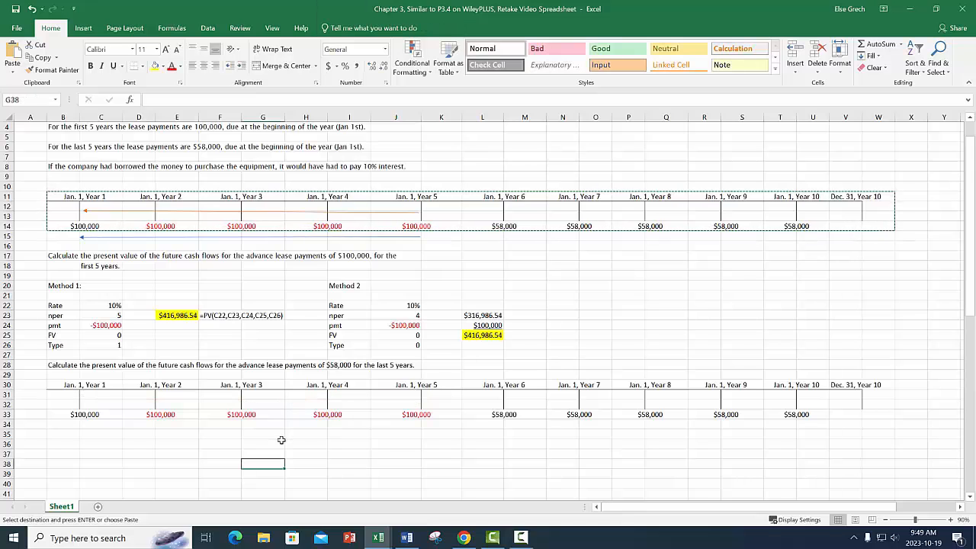
# Change the font color of the Years 2 to 5 payments in the copied timeline's row 33 to black.
pyautogui.scroll(-2, 282, 440)
pyautogui.moveTo(161, 354); pyautogui.dragTo(412, 356)
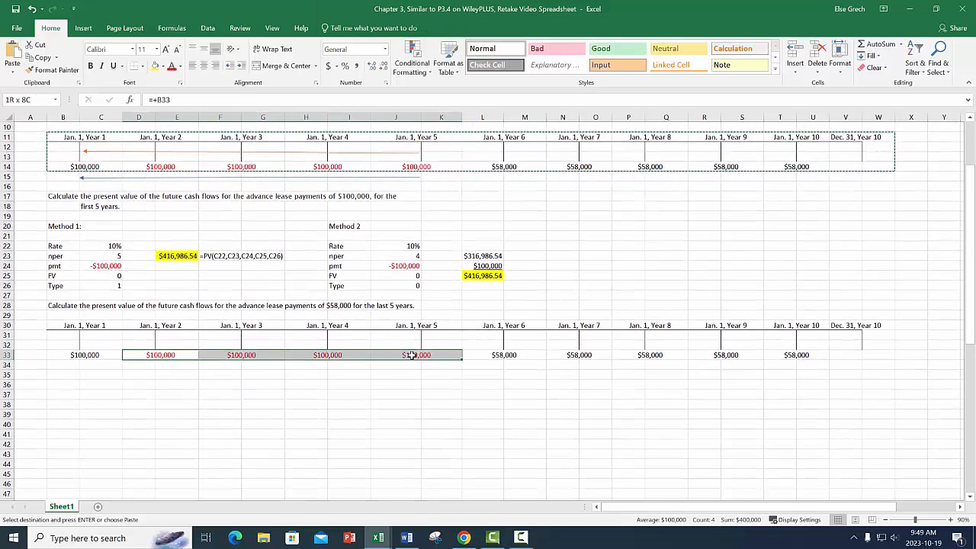
pyautogui.click(180, 65)
pyautogui.click(190, 91)
pyautogui.moveTo(467, 355); pyautogui.dragTo(788, 355)
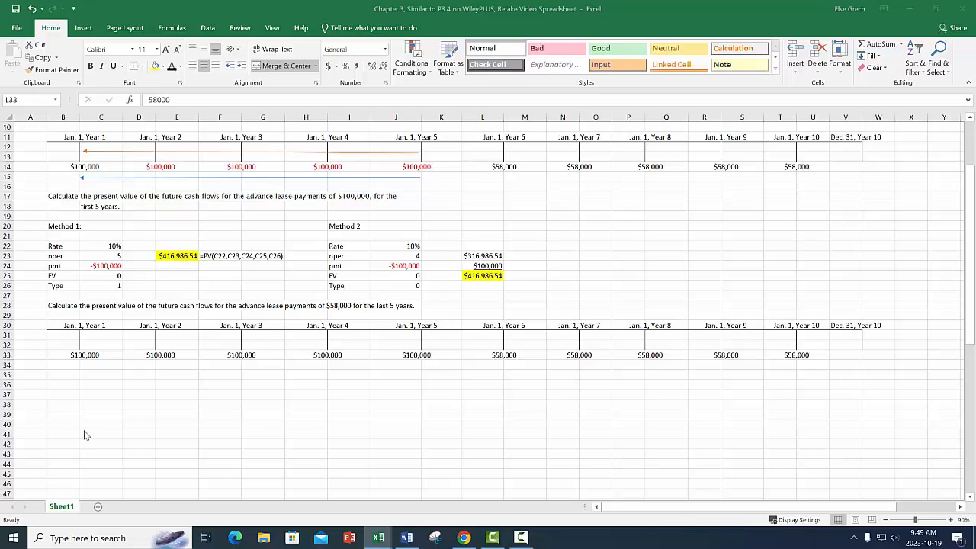
# Enter the label "Method 1:" in B35 below the copied timeline.
pyautogui.click(67, 375)
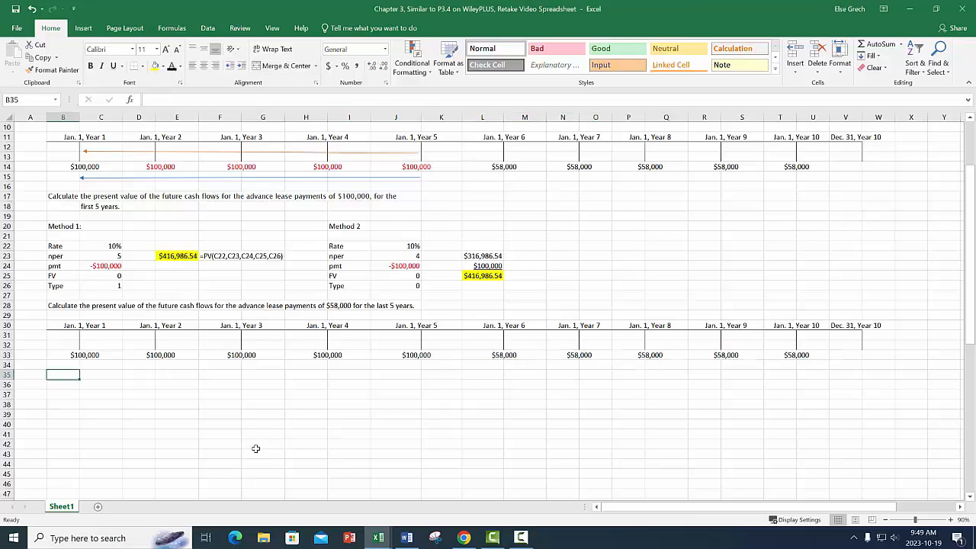
pyautogui.write('Method 1')
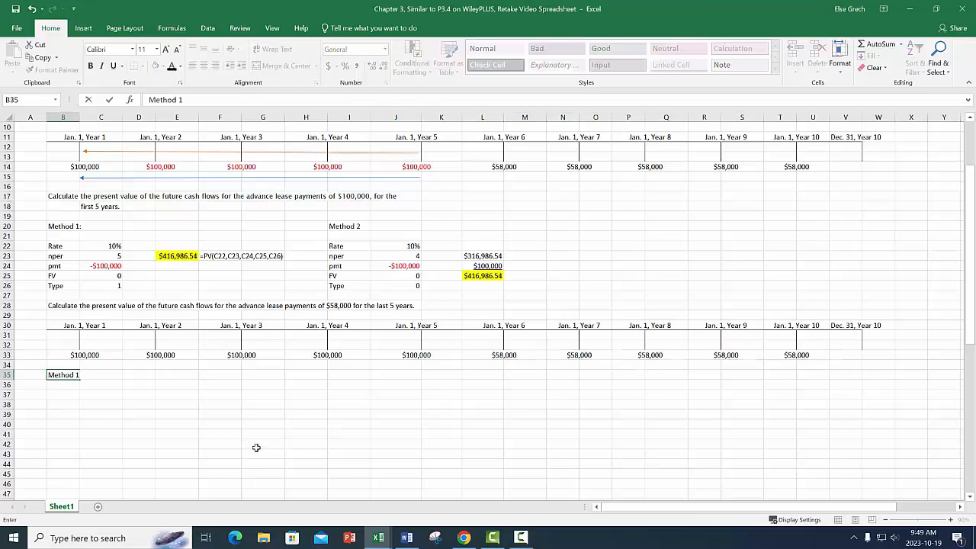
pyautogui.press('Return')
pyautogui.press('Return')
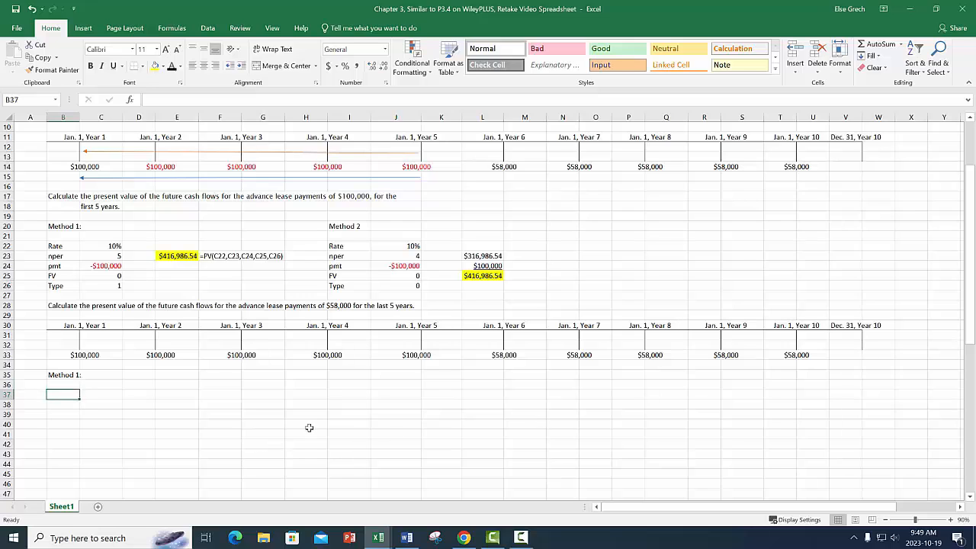
# Link B37 to the Rate label in B22 and fill the formula down to B41 for the remaining argument labels.
pyautogui.write('+')
pyautogui.click(55, 246)
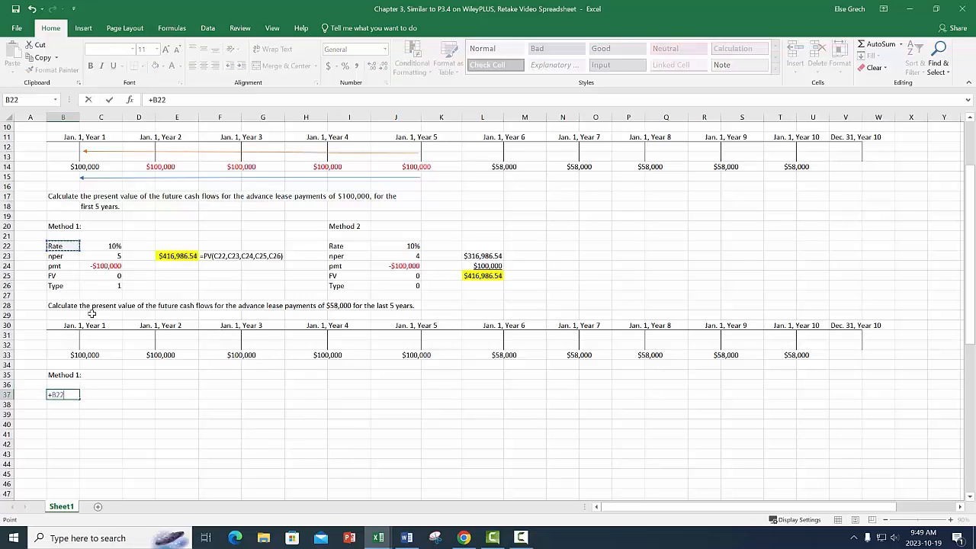
pyautogui.press('Return')
pyautogui.click(62, 396)
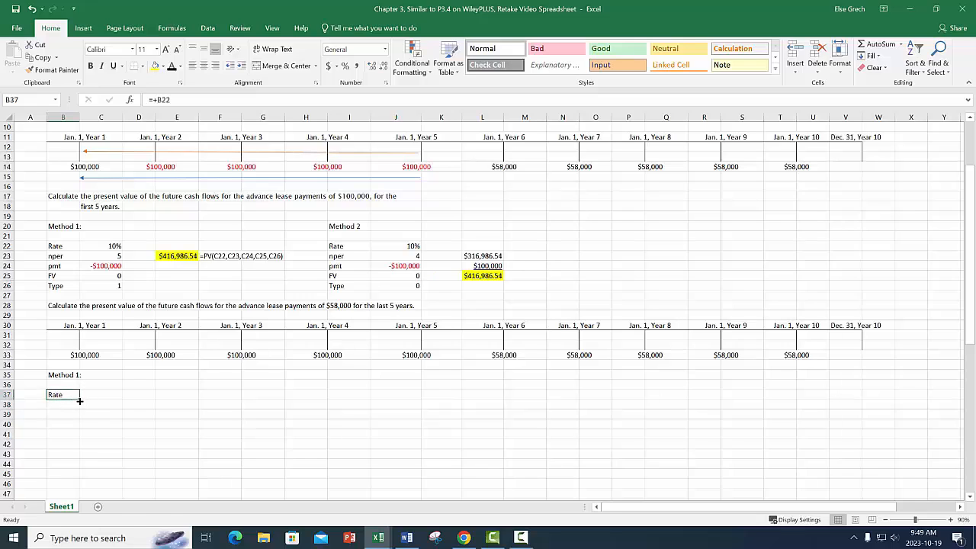
pyautogui.moveTo(80, 400); pyautogui.dragTo(82, 439)
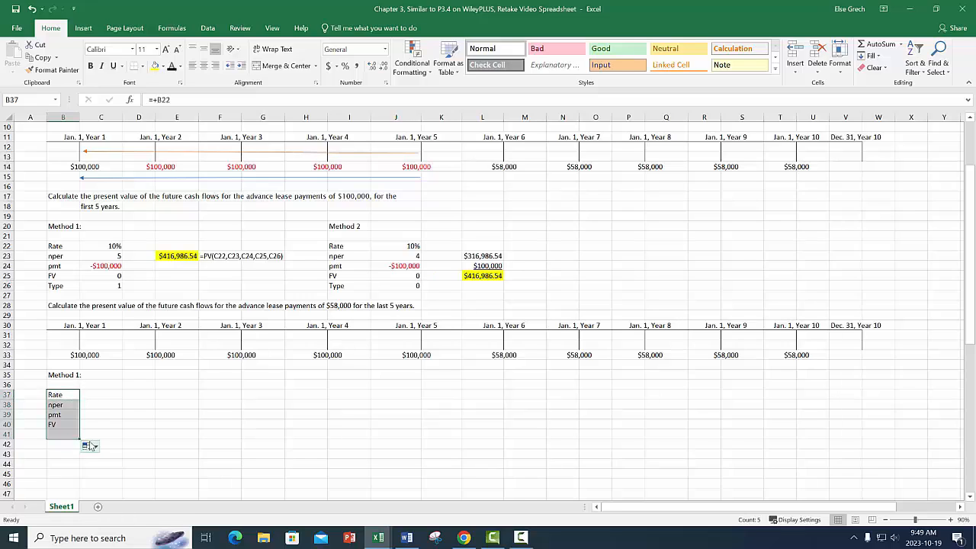
# Enter 10% as the Rate in C37 for the $58,000 payments calculation.
pyautogui.click(104, 394)
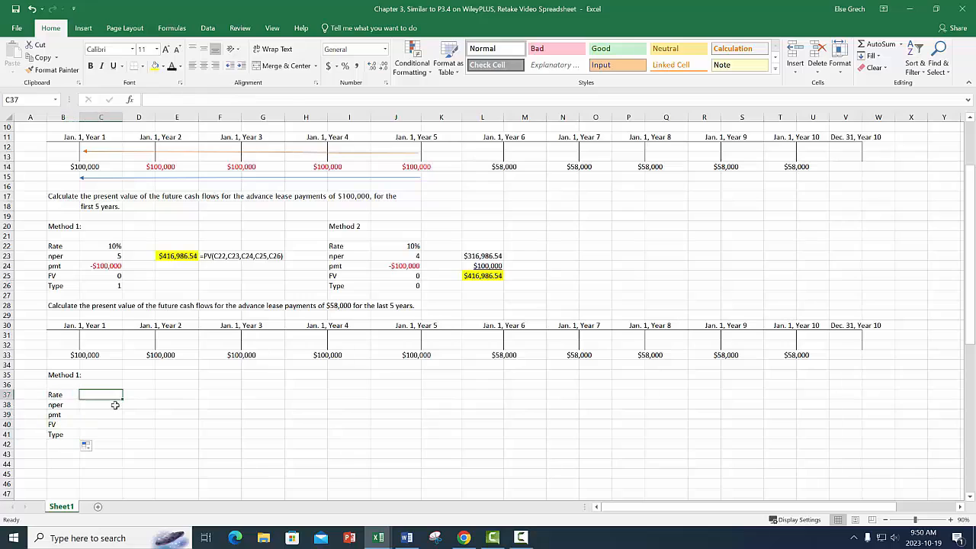
pyautogui.write('10%')
pyautogui.press('Return')
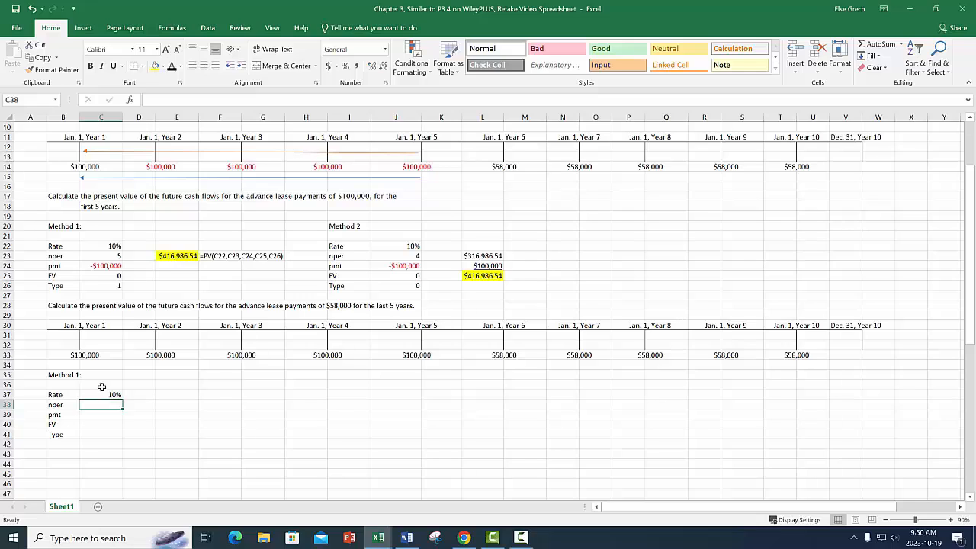
# Draw an arrow about 19 cm long from Jan. 1, Year 10 back to Year 5 on the copied timeline, and merge and center J35:K35.
pyautogui.click(87, 29)
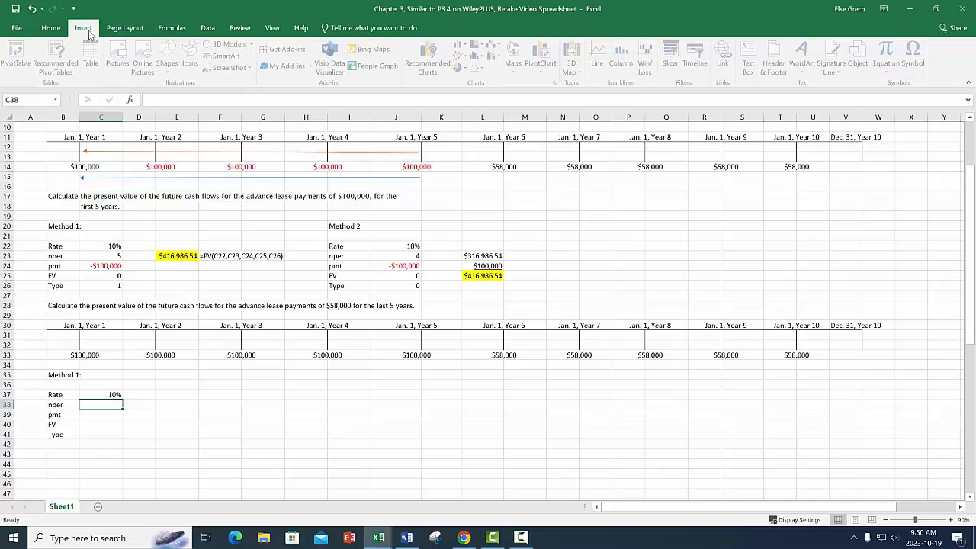
pyautogui.click(169, 72)
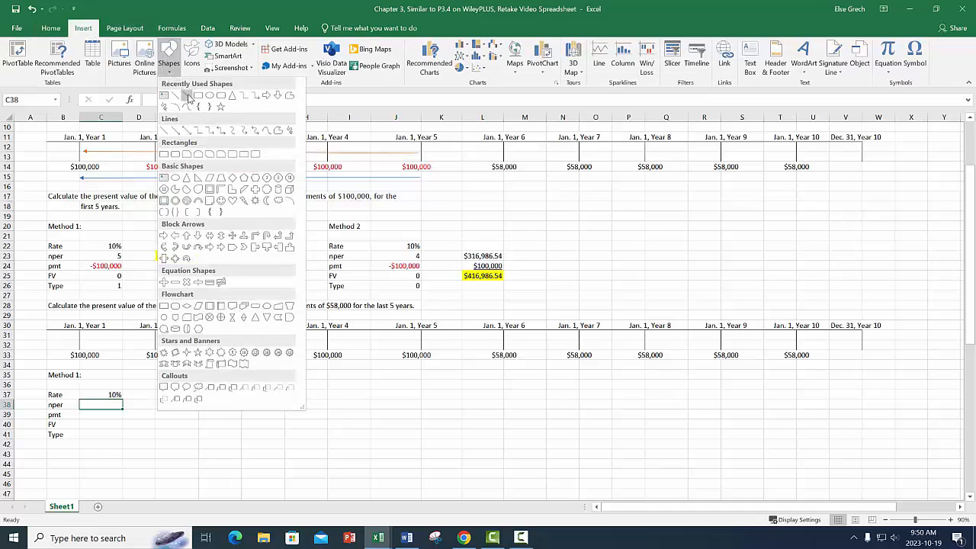
pyautogui.click(186, 95)
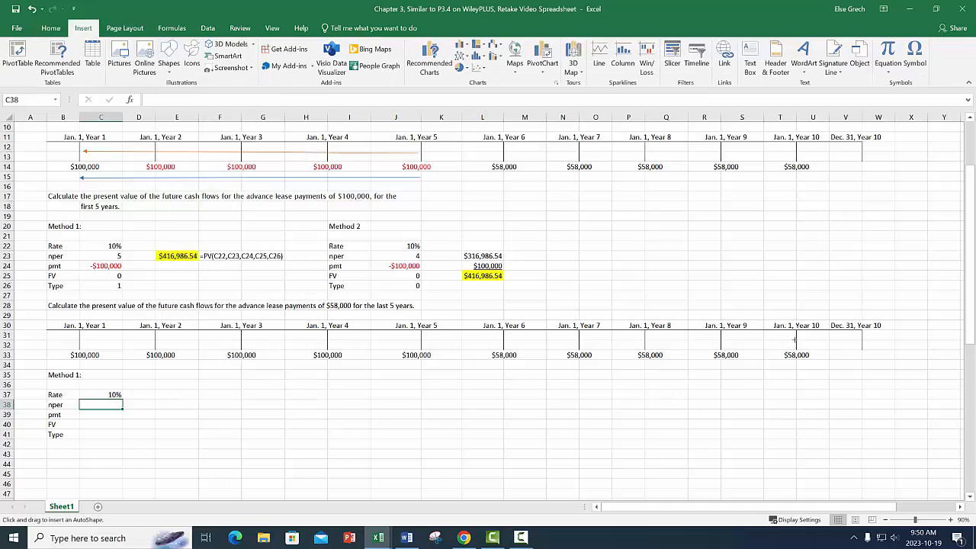
pyautogui.moveTo(792, 340); pyautogui.dragTo(424, 341)
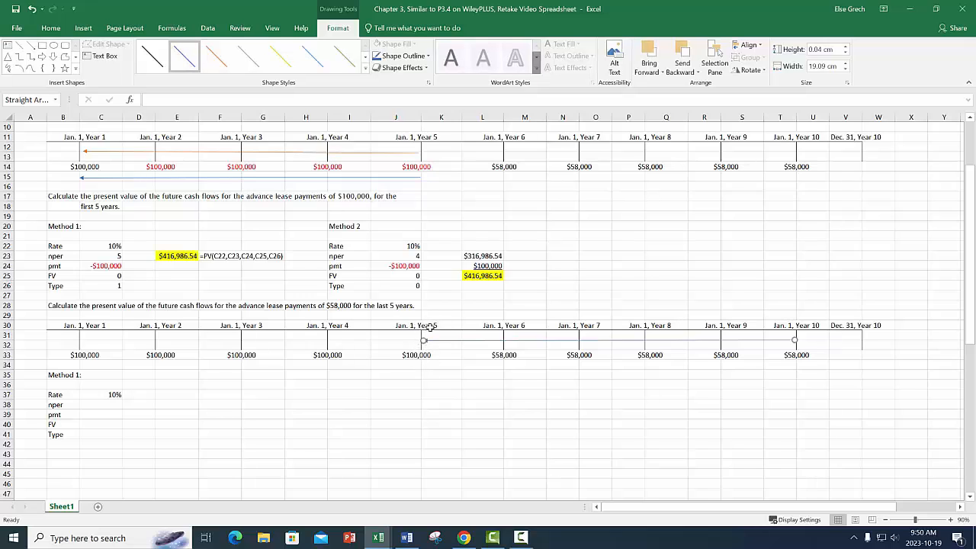
pyautogui.moveTo(415, 374); pyautogui.dragTo(444, 374)
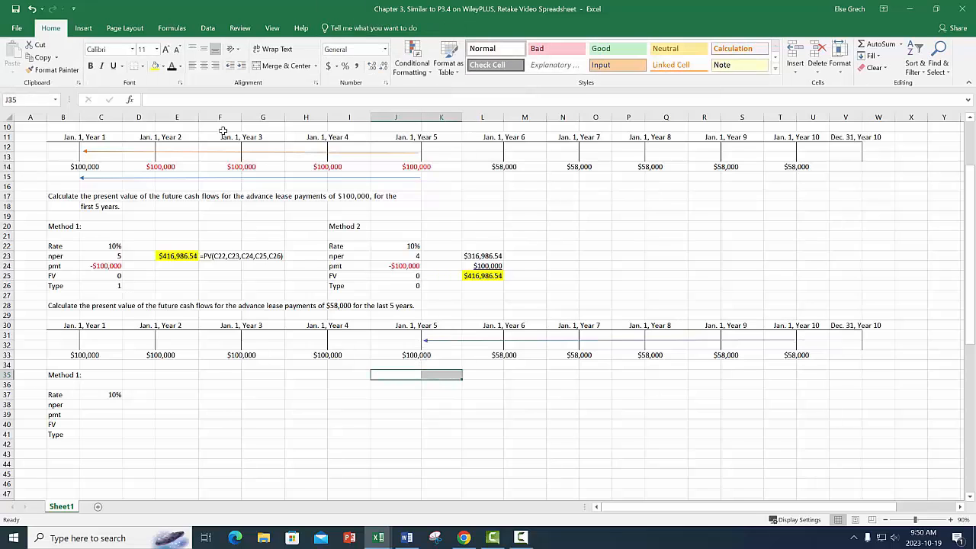
pyautogui.click(282, 68)
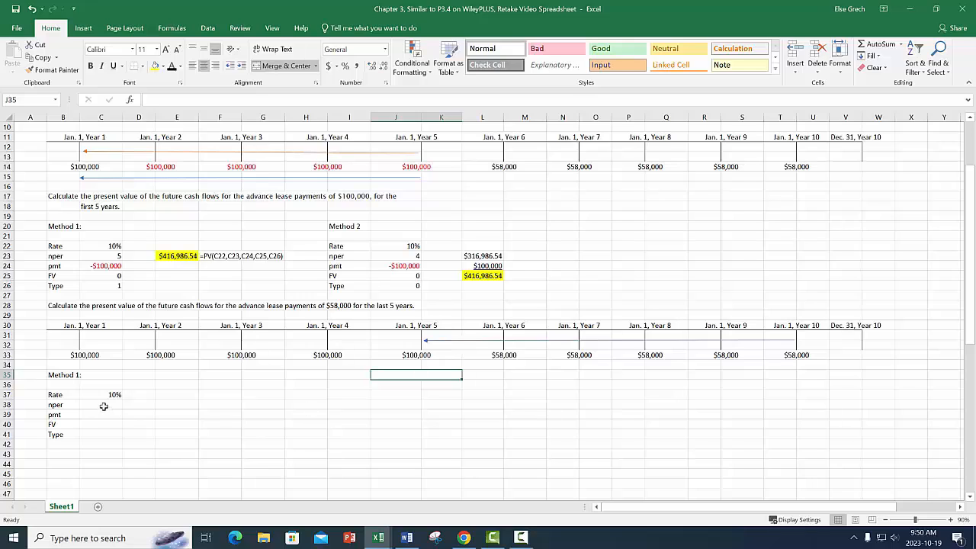
# Fill in C38:C41 with nper 5, pmt as the negative of L33, FV 0 and Type 0.
pyautogui.click(103, 407)
pyautogui.write('5')
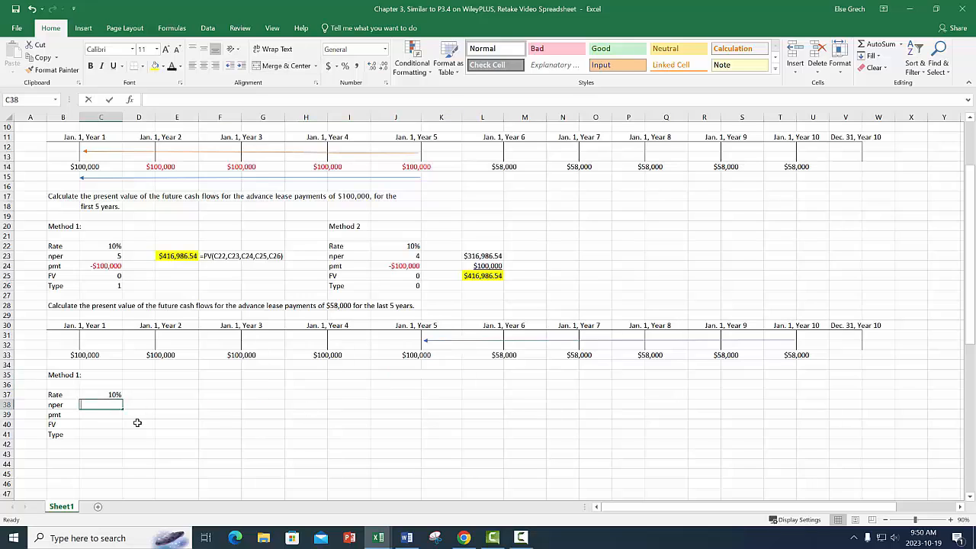
pyautogui.press('Return')
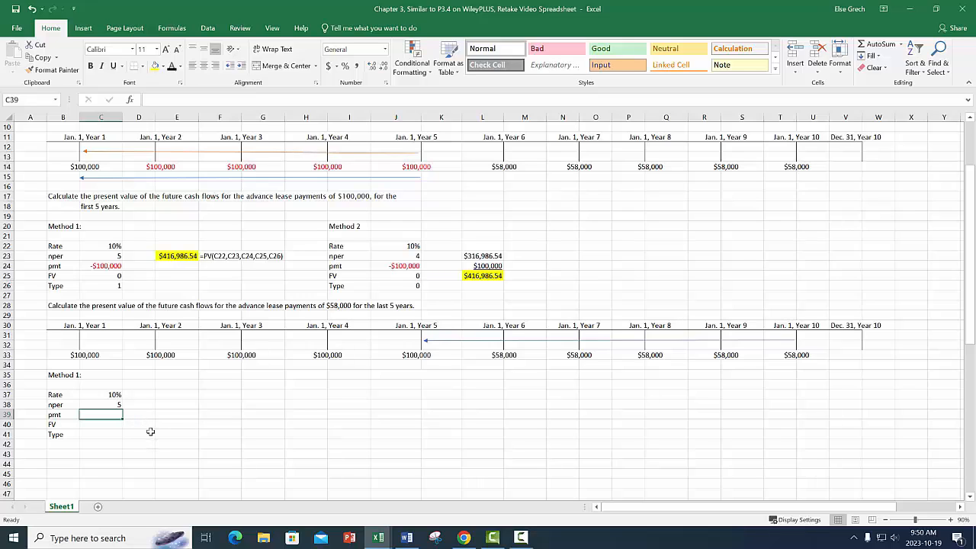
pyautogui.write('-')
pyautogui.click(503, 355)
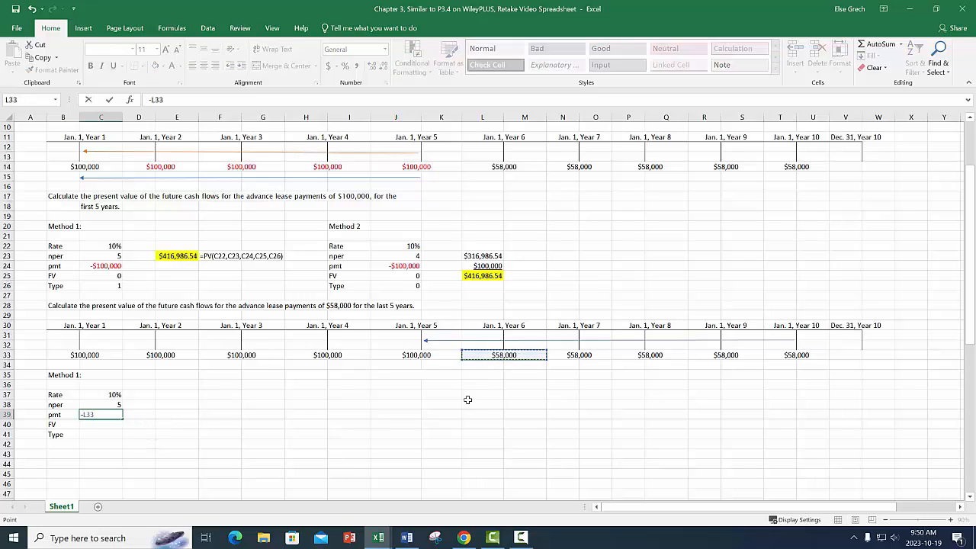
pyautogui.press('Return')
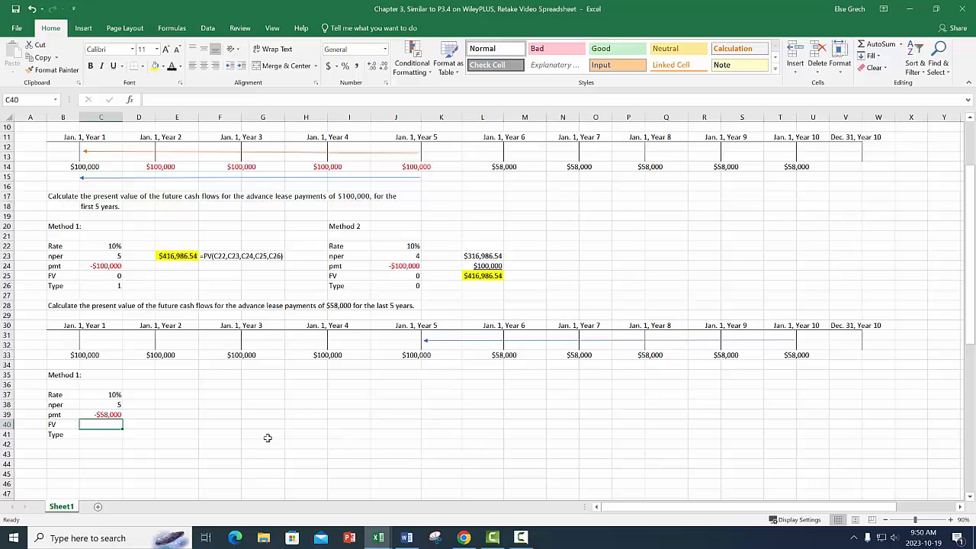
pyautogui.write('0')
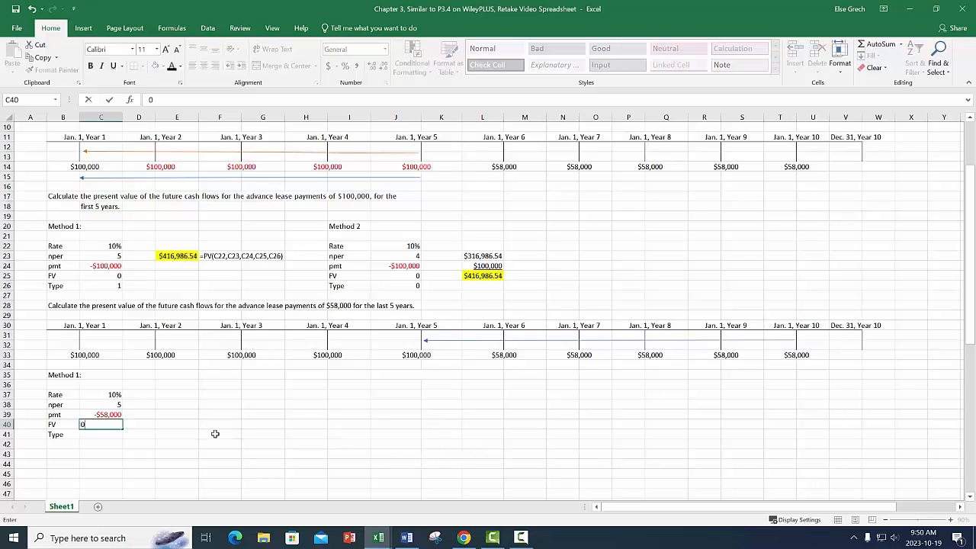
pyautogui.press('Return')
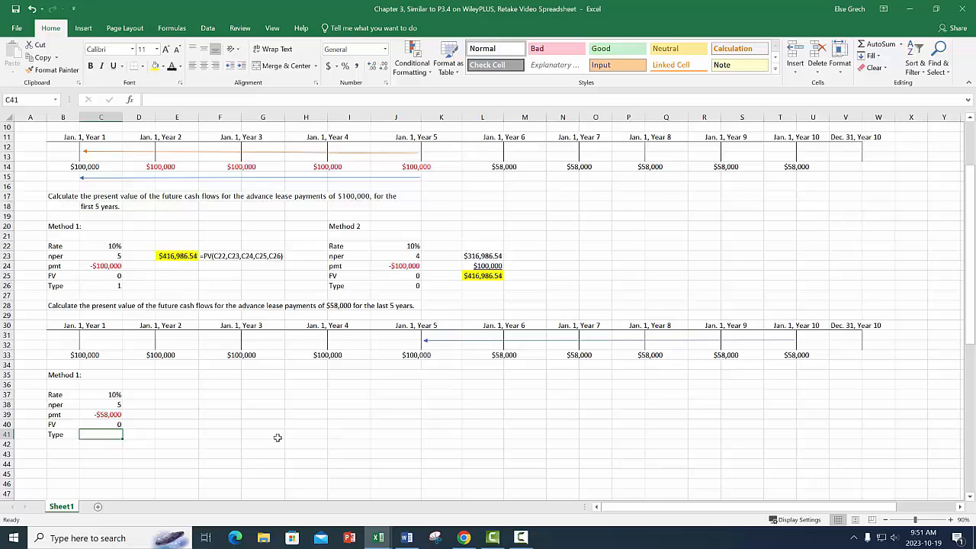
pyautogui.write('0')
pyautogui.press('Return')
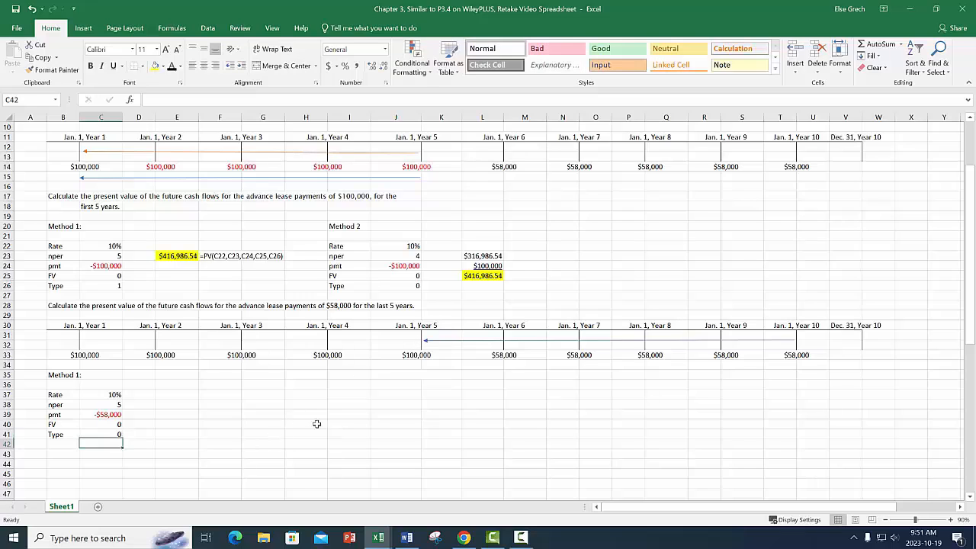
# Calculate the present value at Year 5 in J35 with the formula =PV(C37,C38,C39,C40,C41).
pyautogui.click(428, 372)
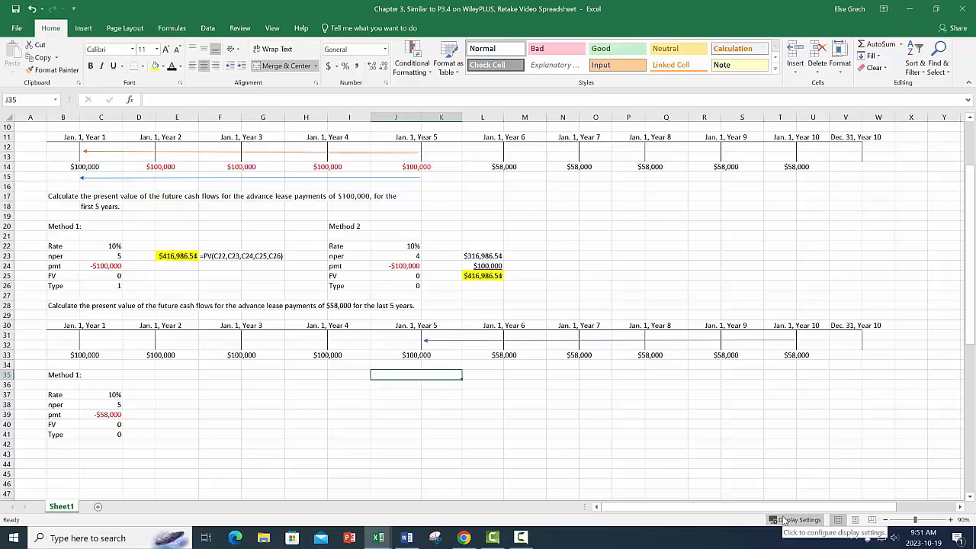
pyautogui.write('=PV(')
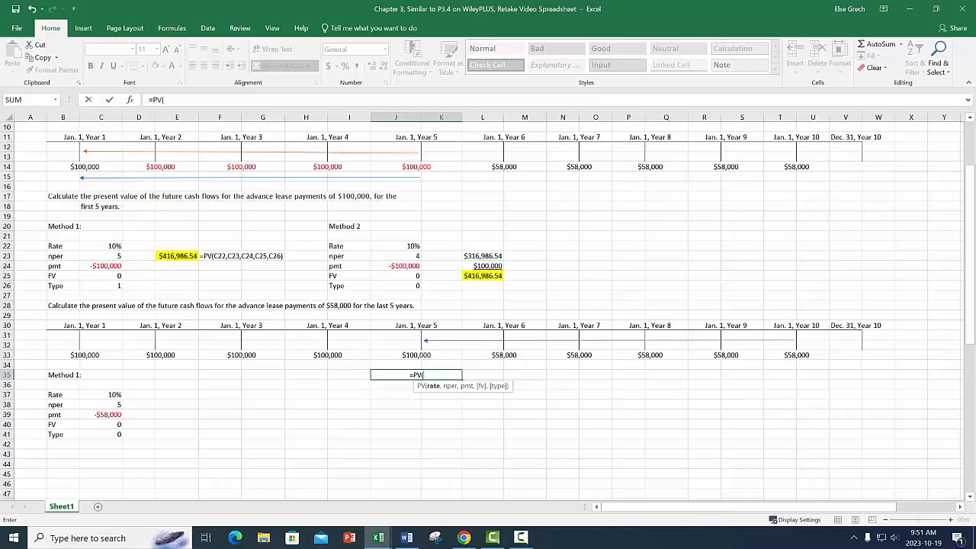
pyautogui.click(114, 396)
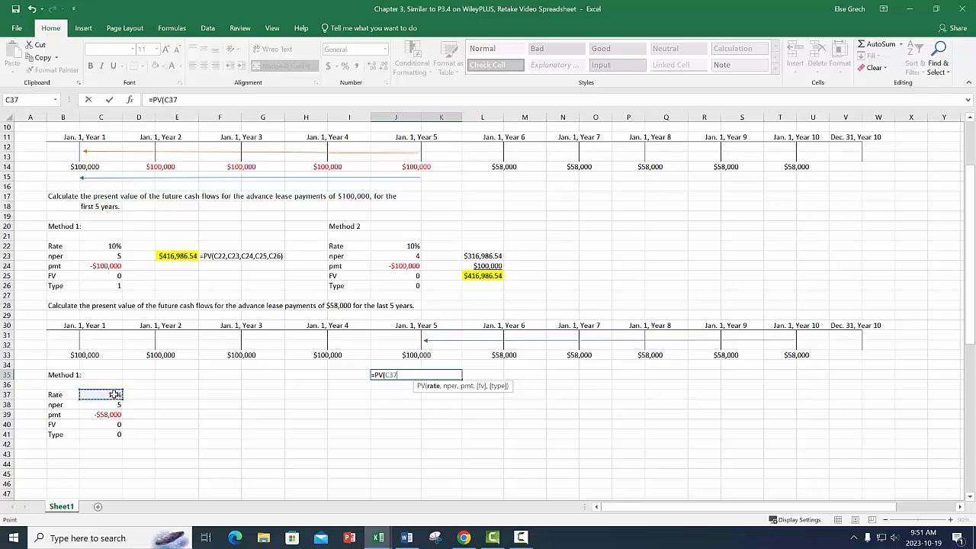
pyautogui.write(',')
pyautogui.click(114, 405)
pyautogui.write(',')
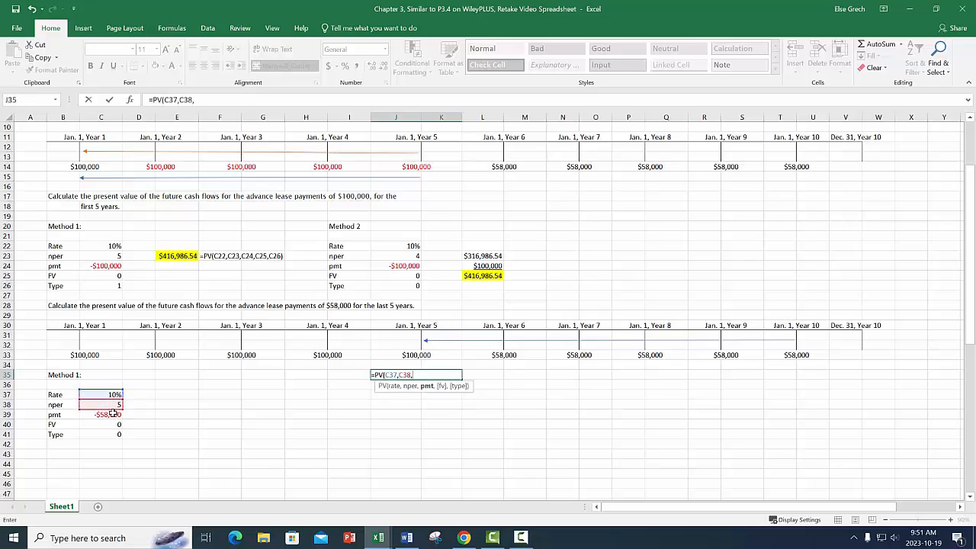
pyautogui.click(112, 414)
pyautogui.write(',')
pyautogui.click(115, 424)
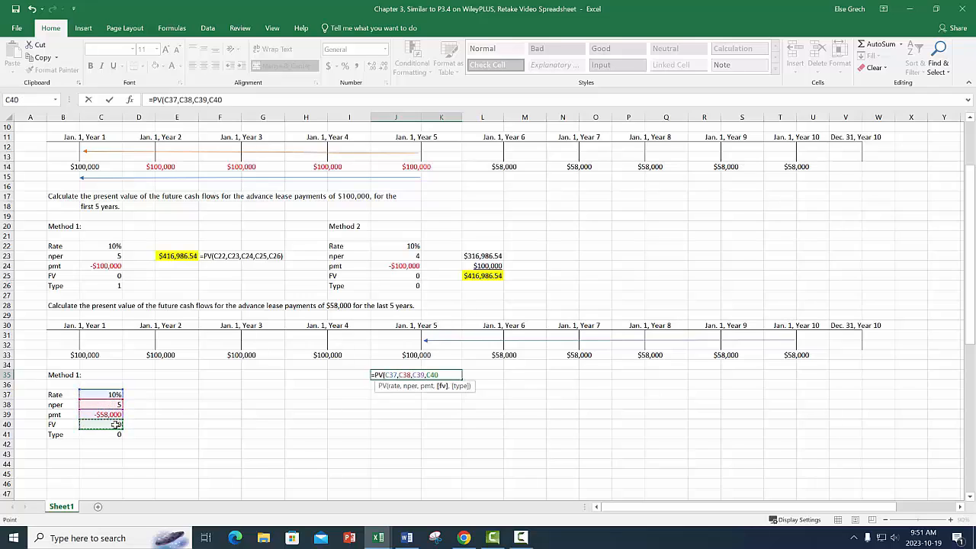
pyautogui.write(',')
pyautogui.click(117, 434)
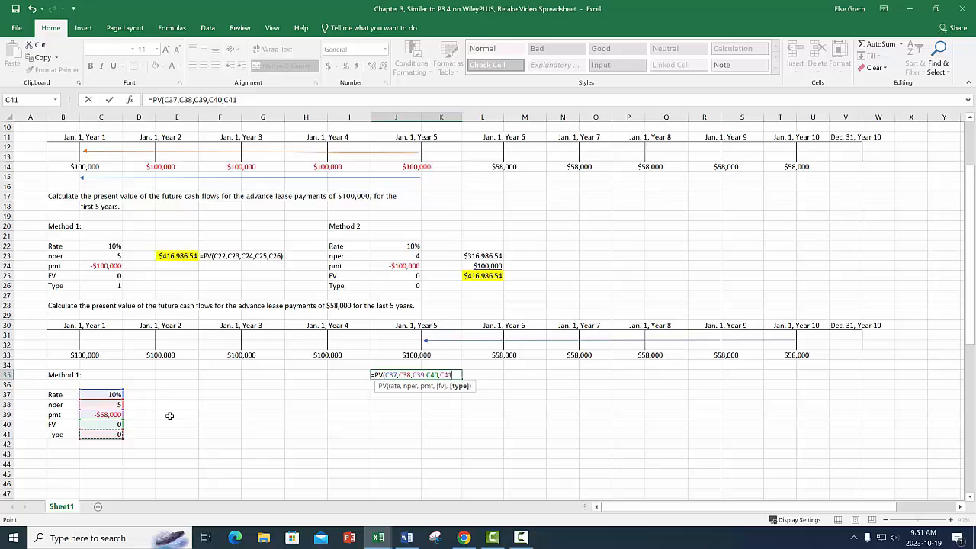
pyautogui.press('Return')
pyautogui.click(429, 376)
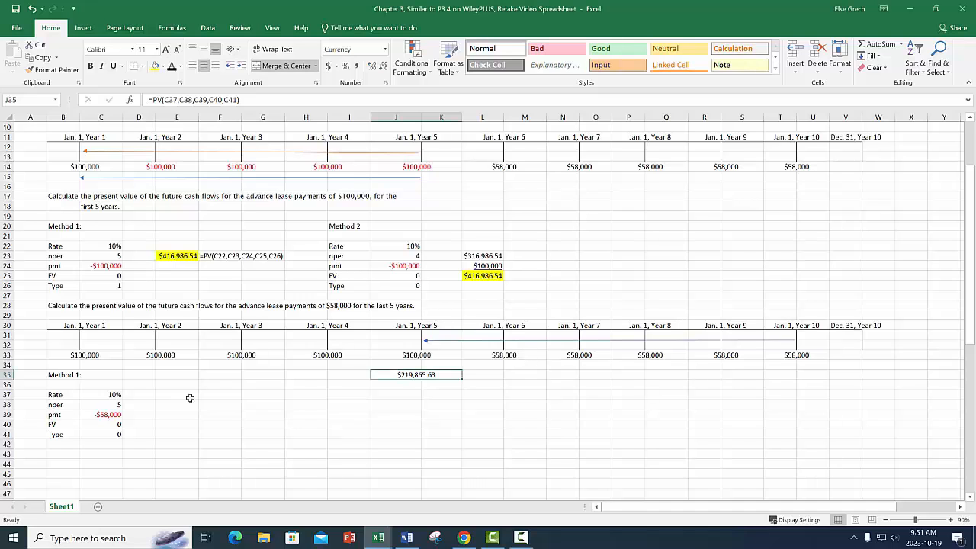
# Enter the label "Method 1 - carry forward from prior calculation" in B61.
pyautogui.scroll(-3, 190, 398)
pyautogui.scroll(-4, 190, 398)
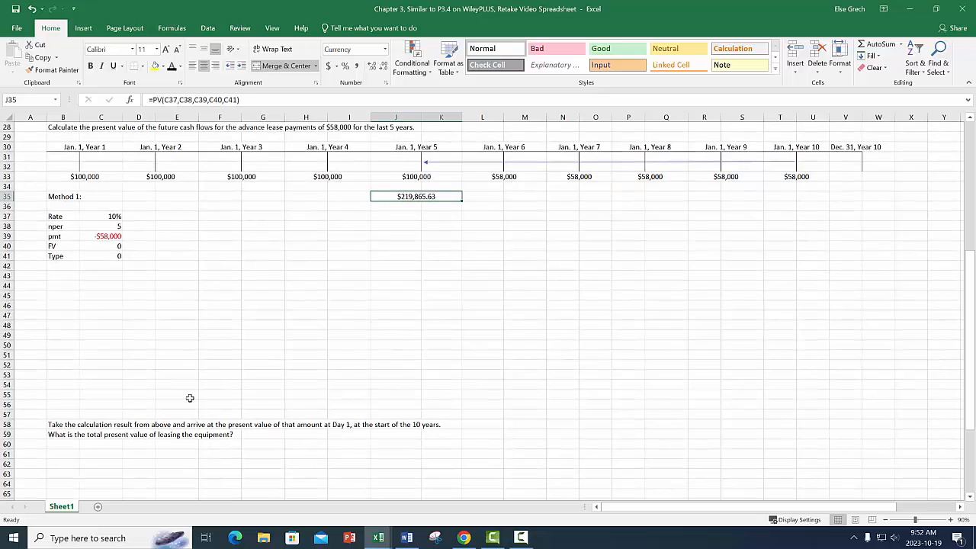
pyautogui.click(66, 426)
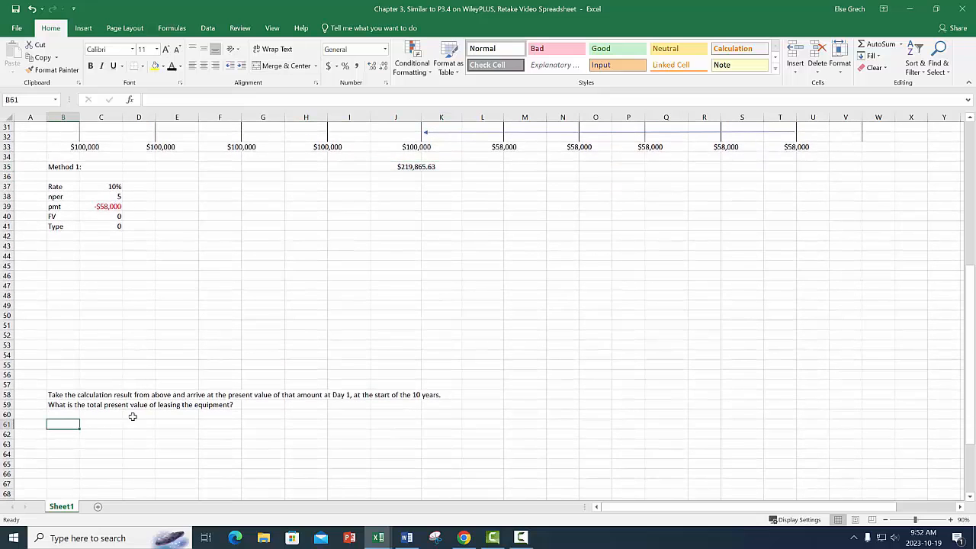
pyautogui.write('Method 1 - carry')
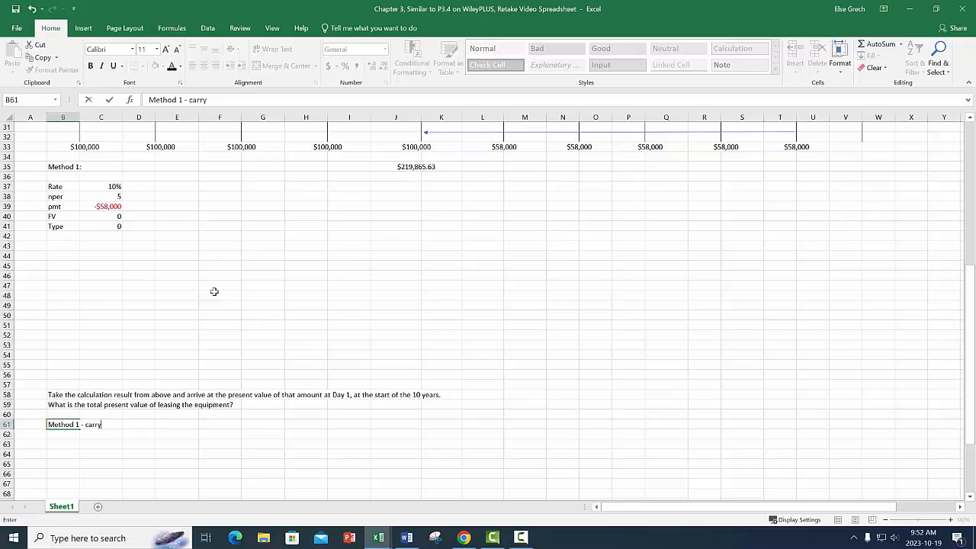
pyautogui.write(' forward from prior ')
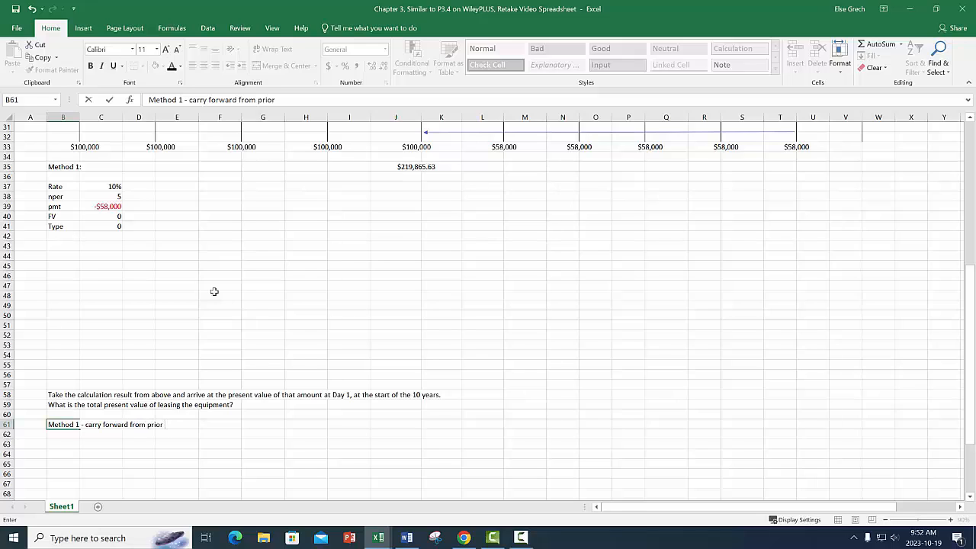
pyautogui.write('calculation')
pyautogui.press('Return')
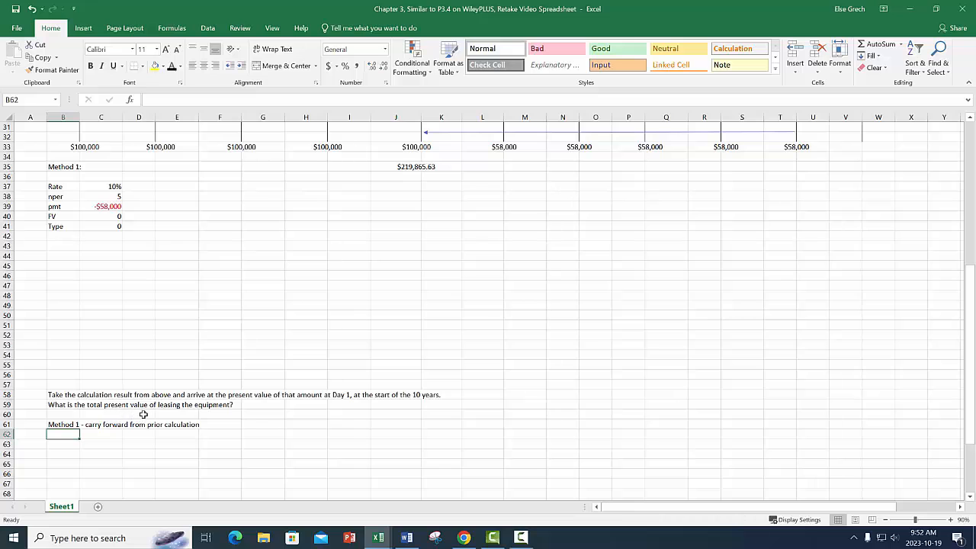
# Move the total present value question from B59 farther down column B, well below the Method 1 label.
pyautogui.click(72, 407)
pyautogui.scroll(-4, 95, 383)
pyautogui.scroll(-2, 96, 383)
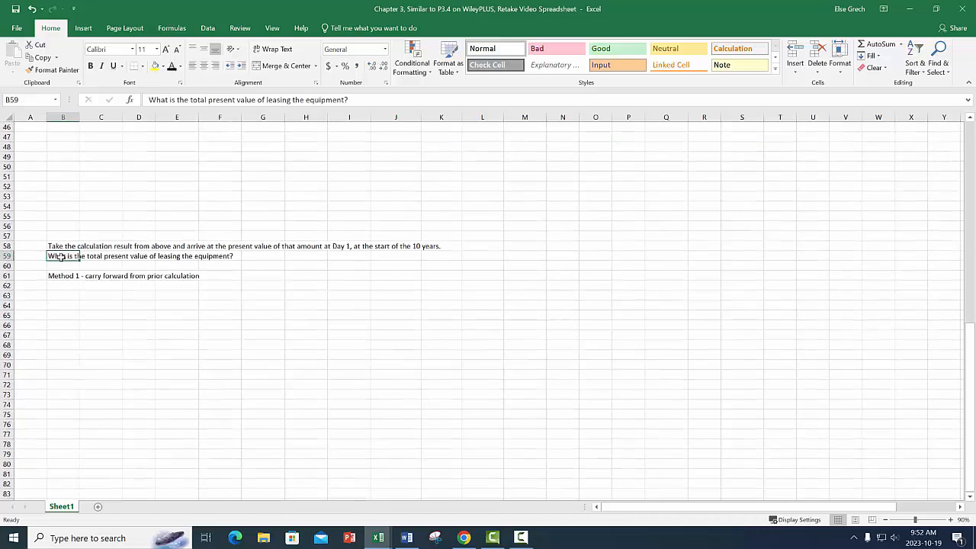
pyautogui.moveTo(69, 261); pyautogui.dragTo(58, 474)
# Move the "Method 1 - carry forward from prior calculation" label from B61 up to B60.
pyautogui.scroll(1, 87, 350)
pyautogui.scroll(2, 86, 349)
pyautogui.click(63, 364)
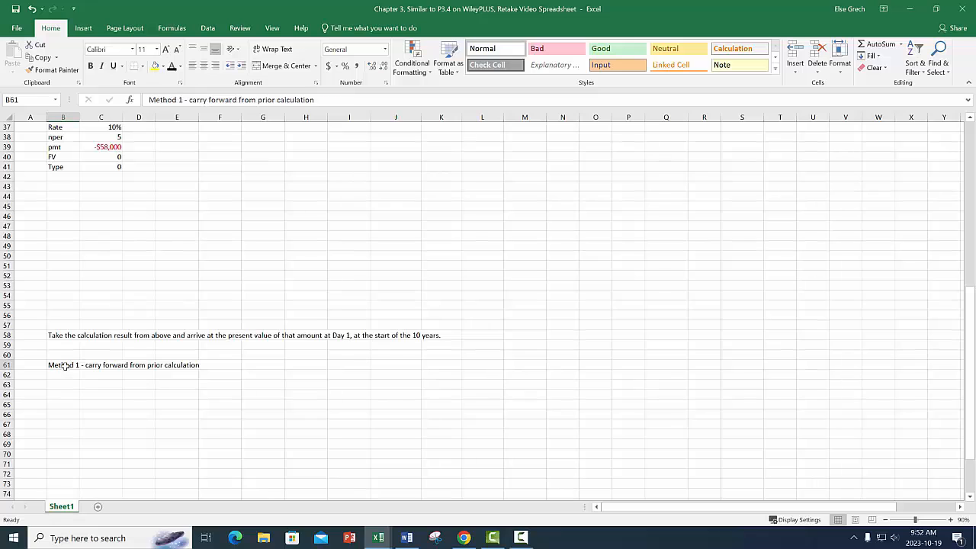
pyautogui.moveTo(74, 360); pyautogui.dragTo(72, 355)
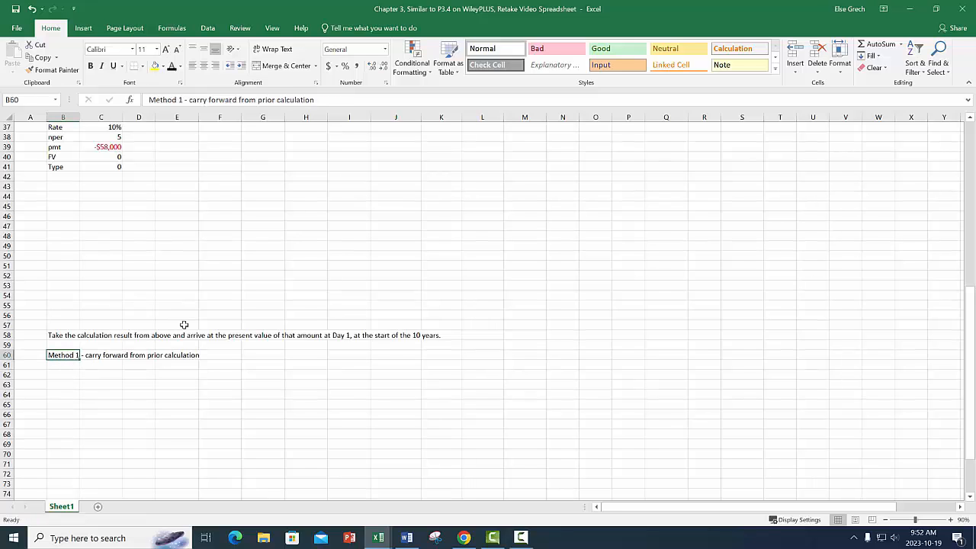
# Draw a straight arrow about 17 cm long from Jan. 1, Year 5 back to Year 1 on the row 30 timeline.
pyautogui.scroll(5, 184, 326)
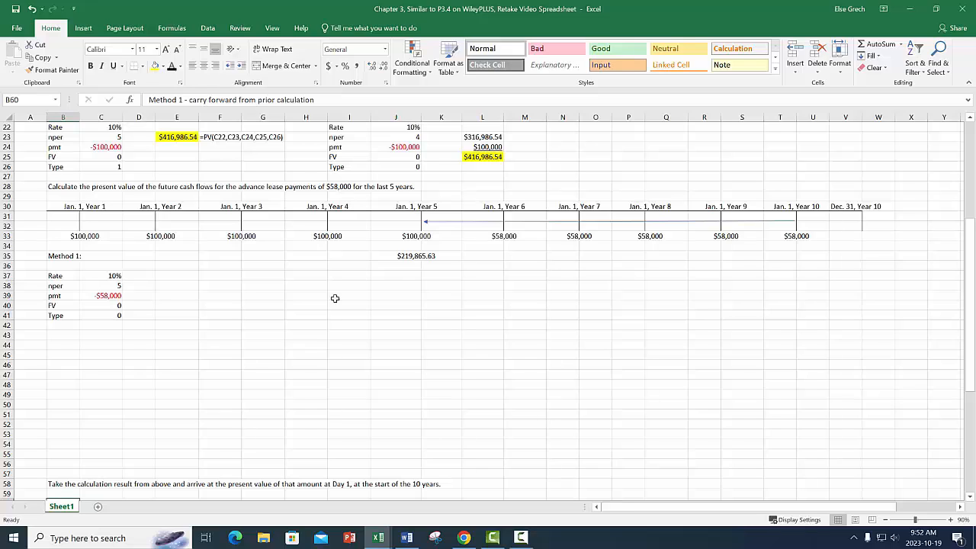
pyautogui.click(415, 257)
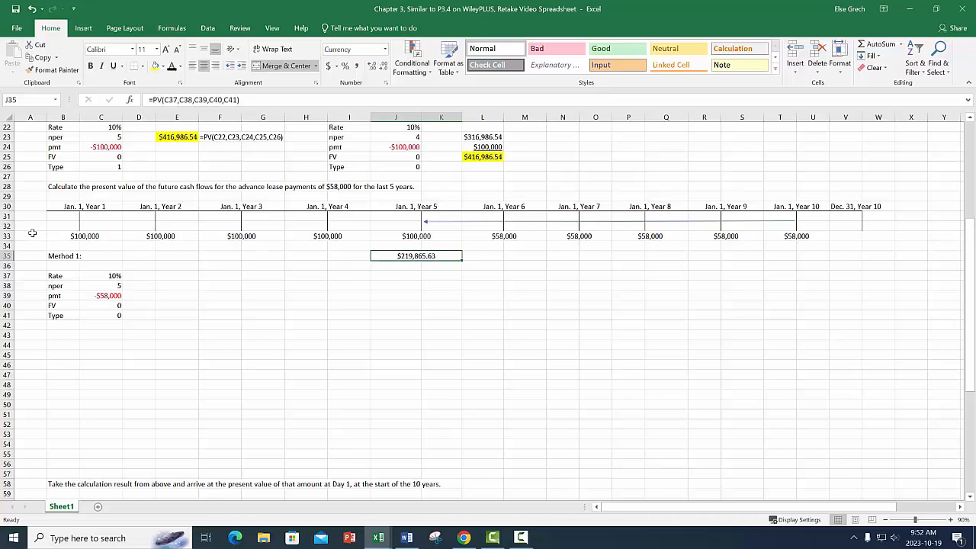
pyautogui.click(83, 29)
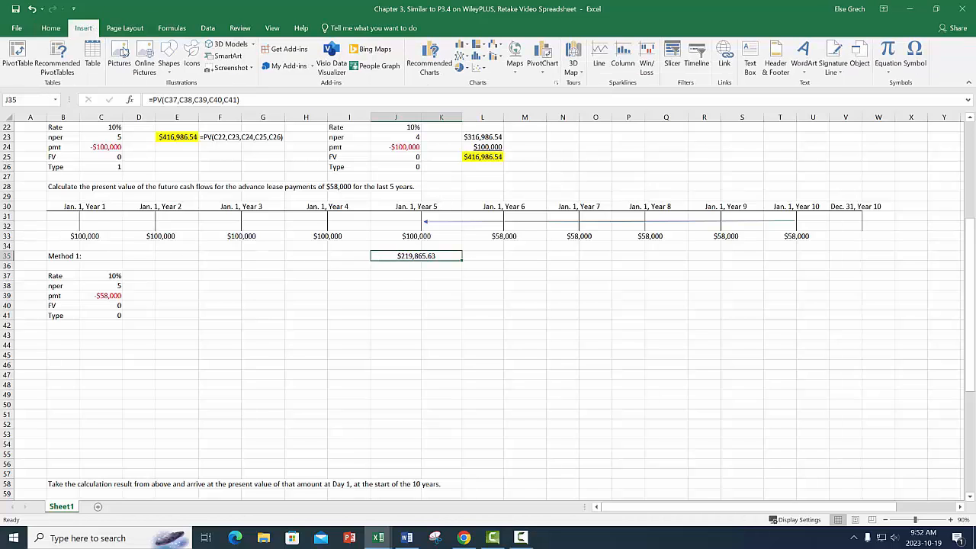
pyautogui.click(168, 69)
pyautogui.click(184, 96)
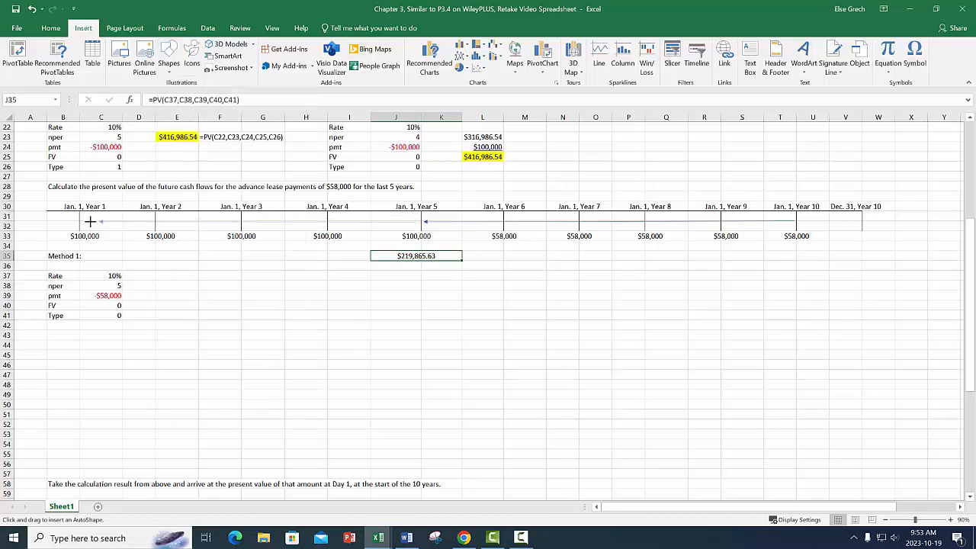
pyautogui.moveTo(84, 221); pyautogui.dragTo(84, 222)
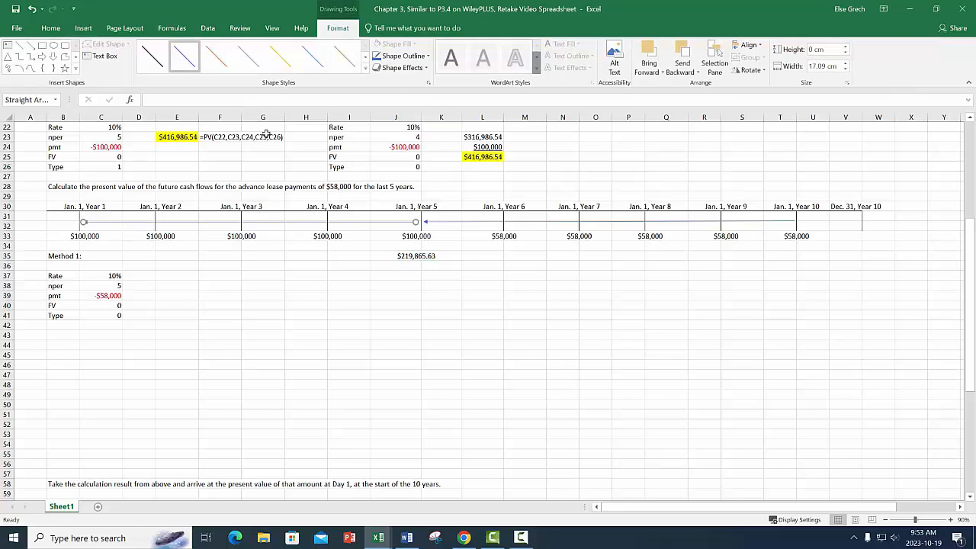
# Style the Year 5 to Year 1 timeline arrow green and give its line a heavier weight.
pyautogui.click(342, 61)
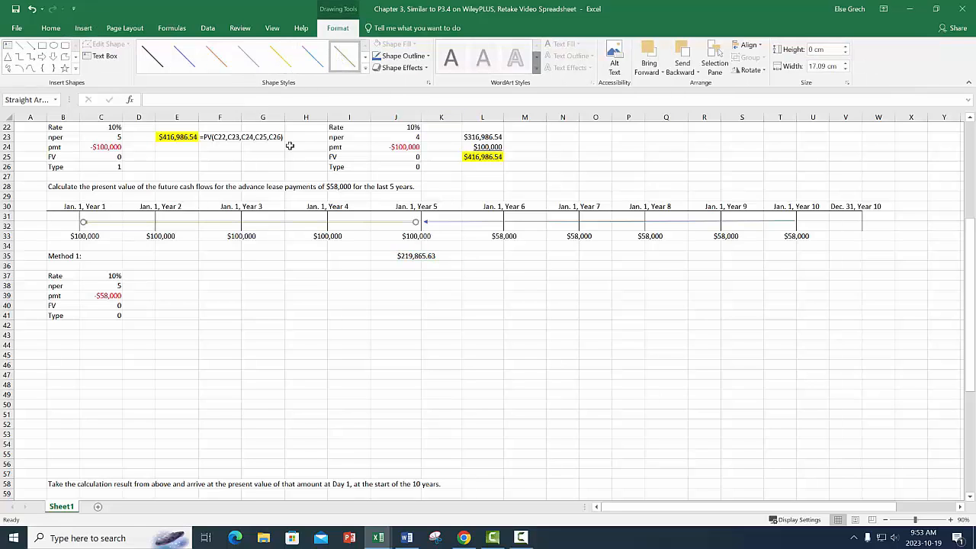
pyautogui.click(405, 57)
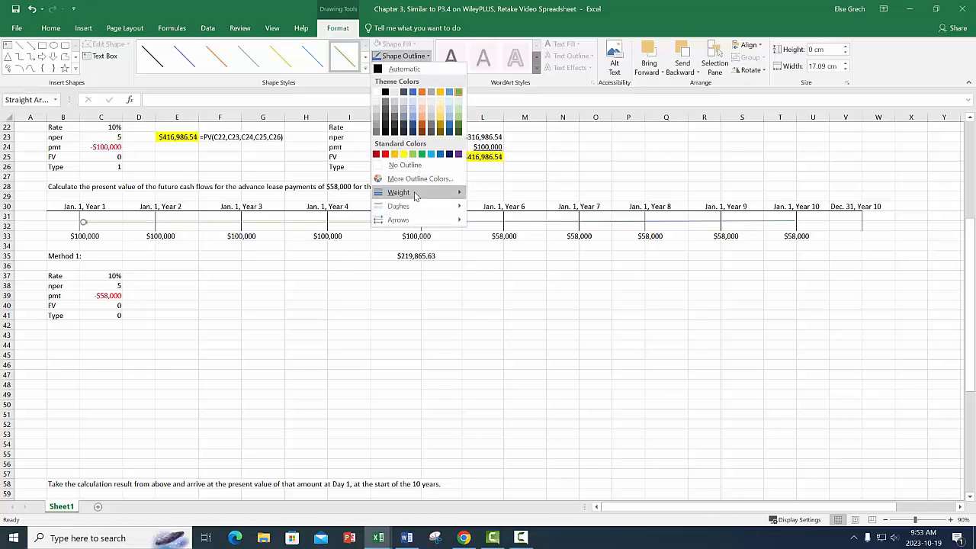
pyautogui.moveTo(427, 194)
pyautogui.click(511, 248)
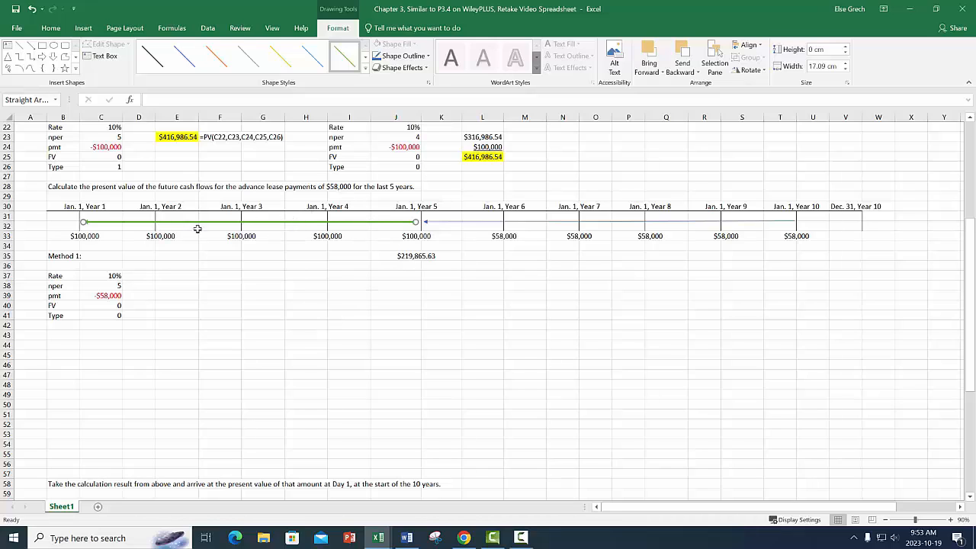
# Fill B62:B66 with the Rate, nper, pmt, FV and Type labels by reference to B37:B41, keeping B67 empty.
pyautogui.scroll(-2, 244, 336)
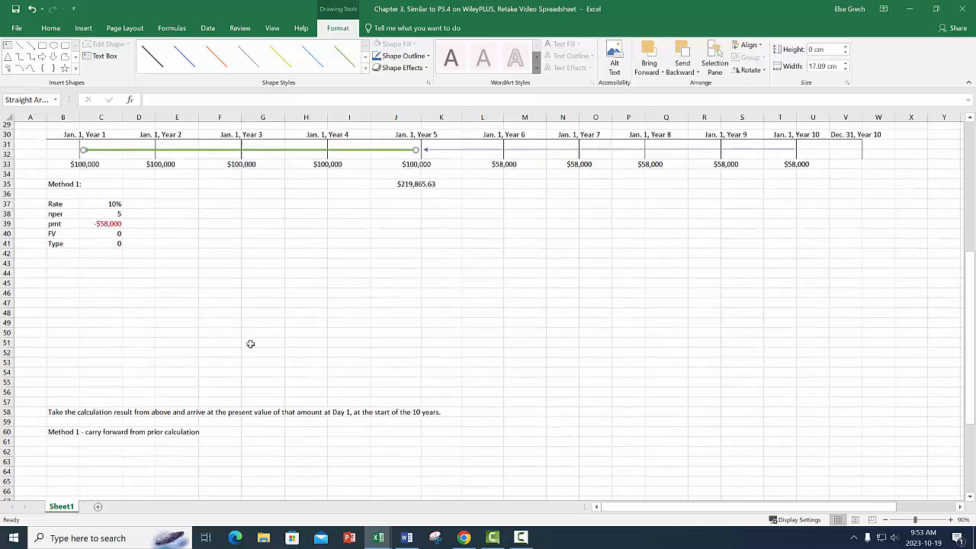
pyautogui.scroll(-2, 250, 344)
pyautogui.click(66, 406)
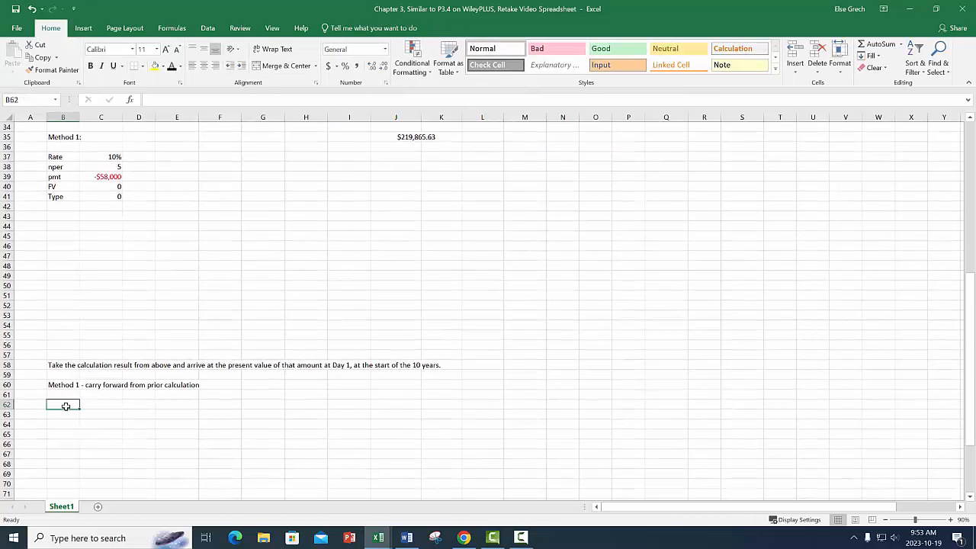
pyautogui.write('=')
pyautogui.click(61, 158)
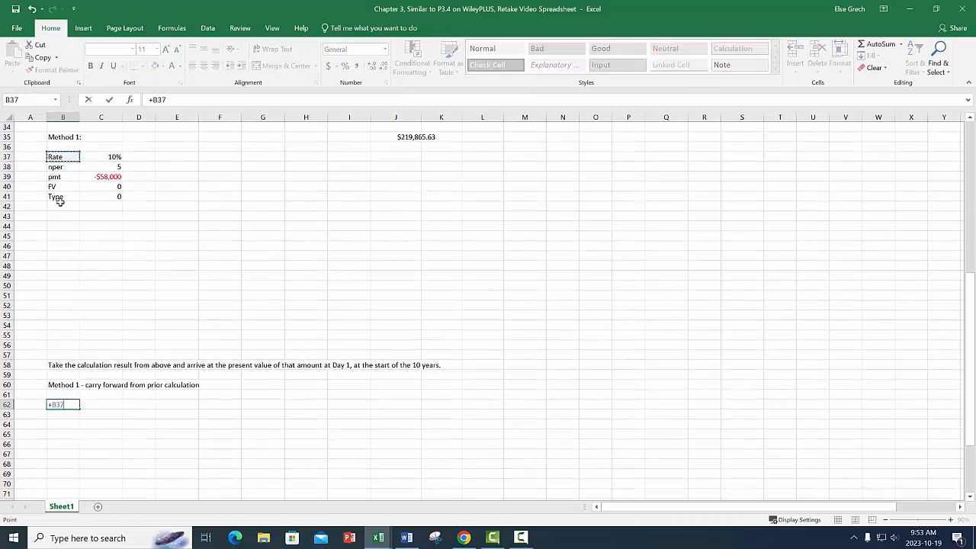
pyautogui.press('Return')
pyautogui.press('Up')
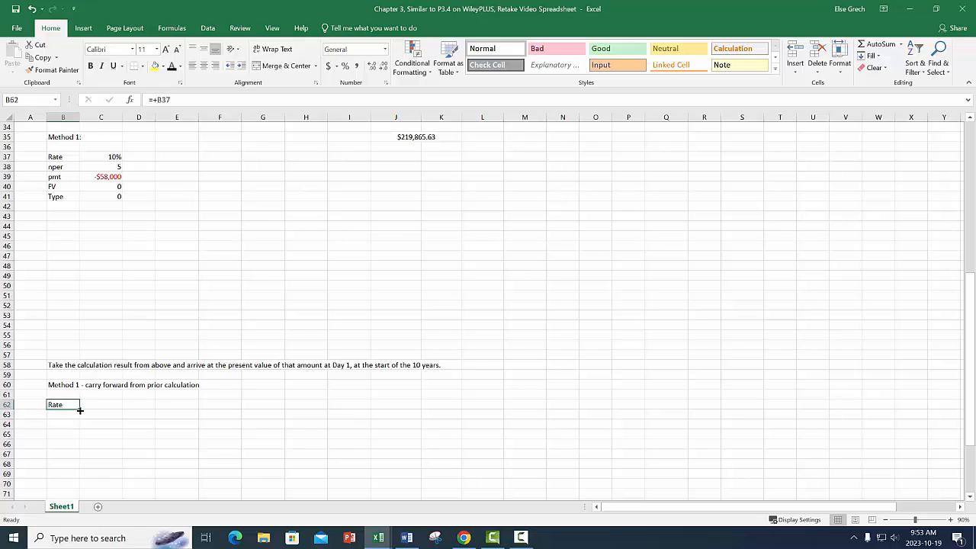
pyautogui.moveTo(80, 410); pyautogui.dragTo(80, 459)
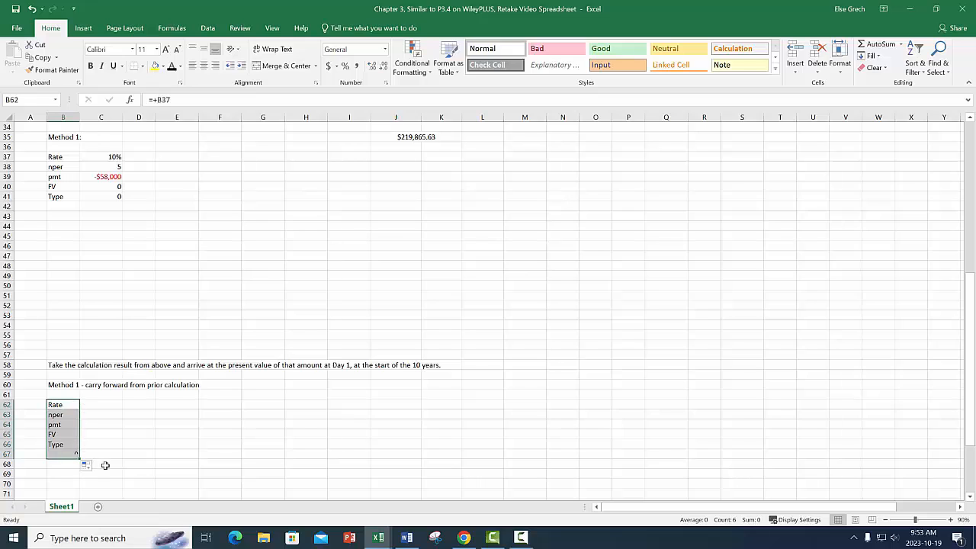
pyautogui.click(57, 460)
pyautogui.press('Delete')
# Enter a rate of 10% in C62 for the carry-forward calculation.
pyautogui.press('Up')
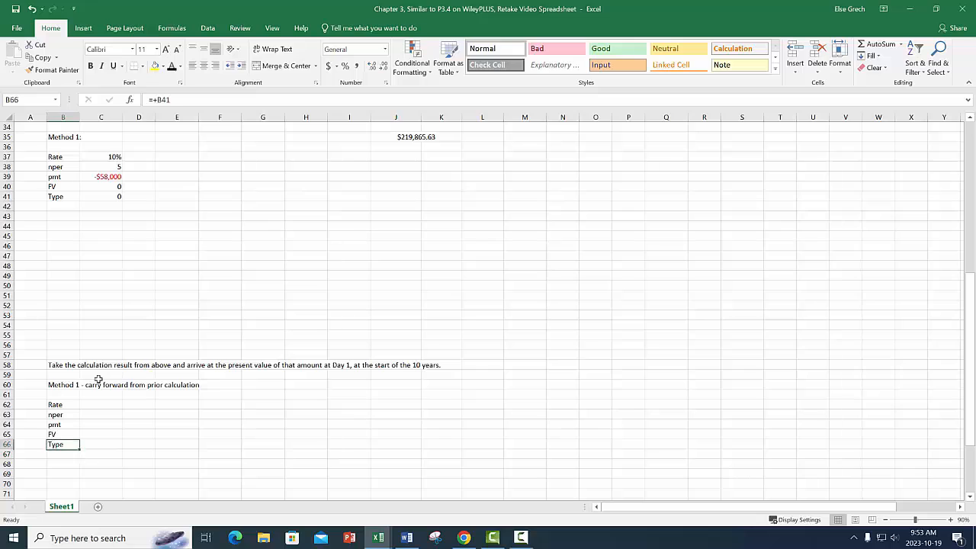
pyautogui.press('Up')
pyautogui.press('Up')
pyautogui.press('Up')
pyautogui.press('Up')
pyautogui.press('Right')
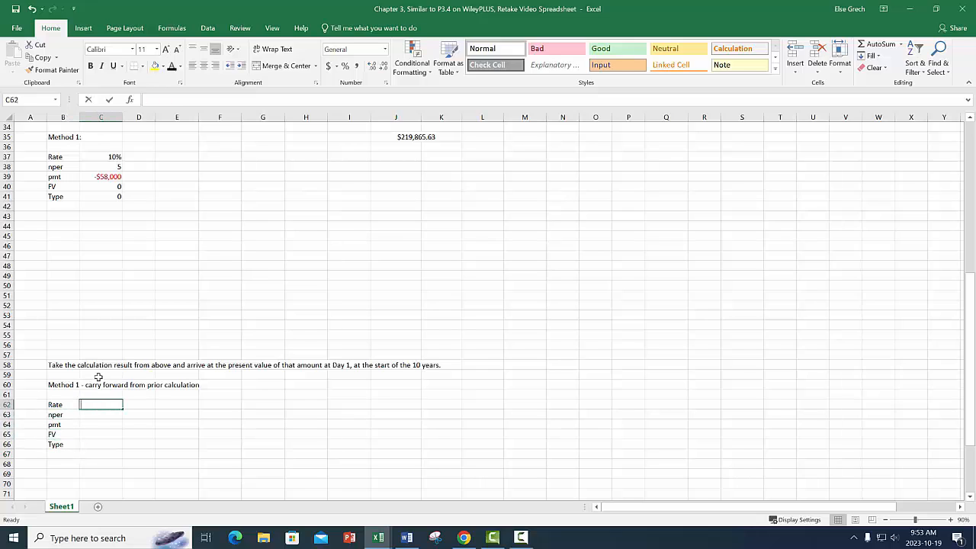
pyautogui.write('10%')
pyautogui.press('Return')
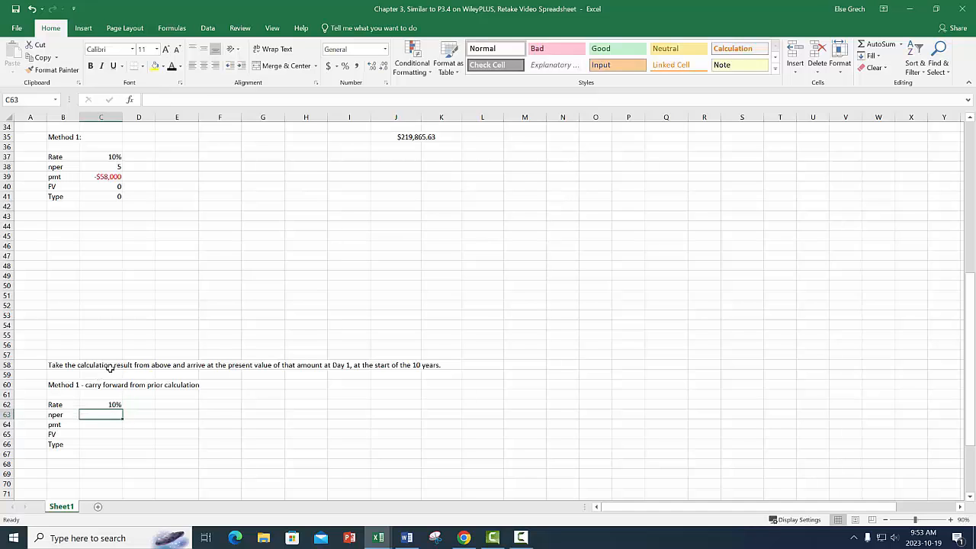
# Enter 4 for nper in C63 and 0 for pmt in C64.
pyautogui.scroll(5, 267, 296)
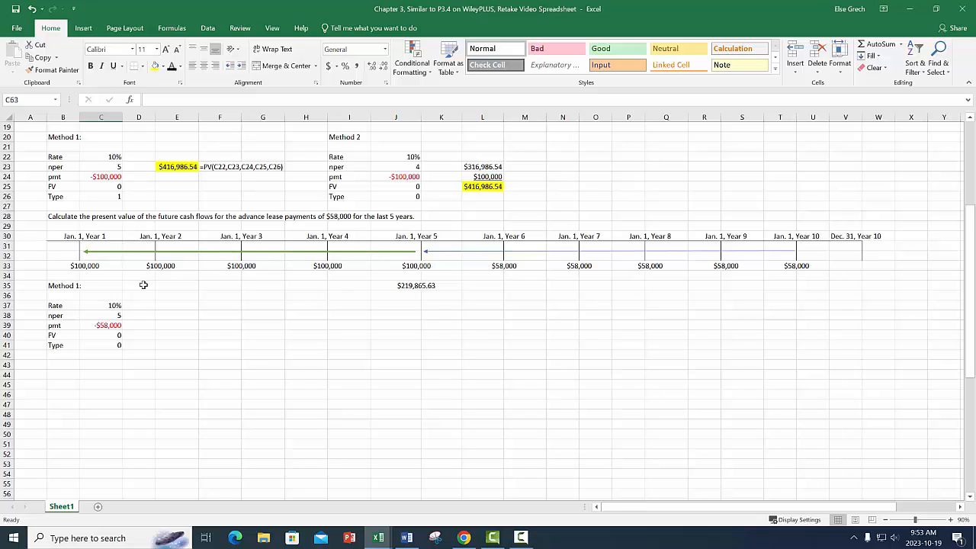
pyautogui.scroll(-2, 193, 339)
pyautogui.scroll(-4, 193, 339)
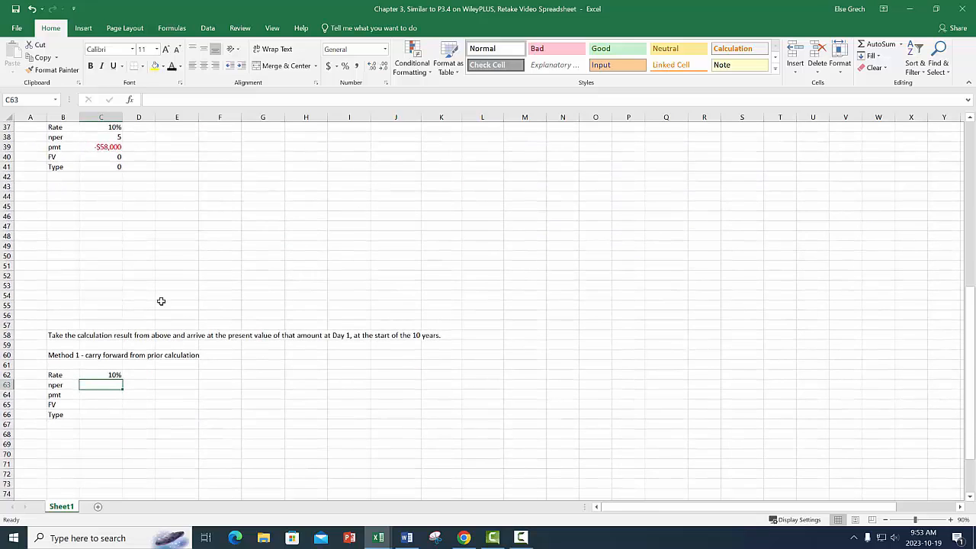
pyautogui.write('4')
pyautogui.press('Return')
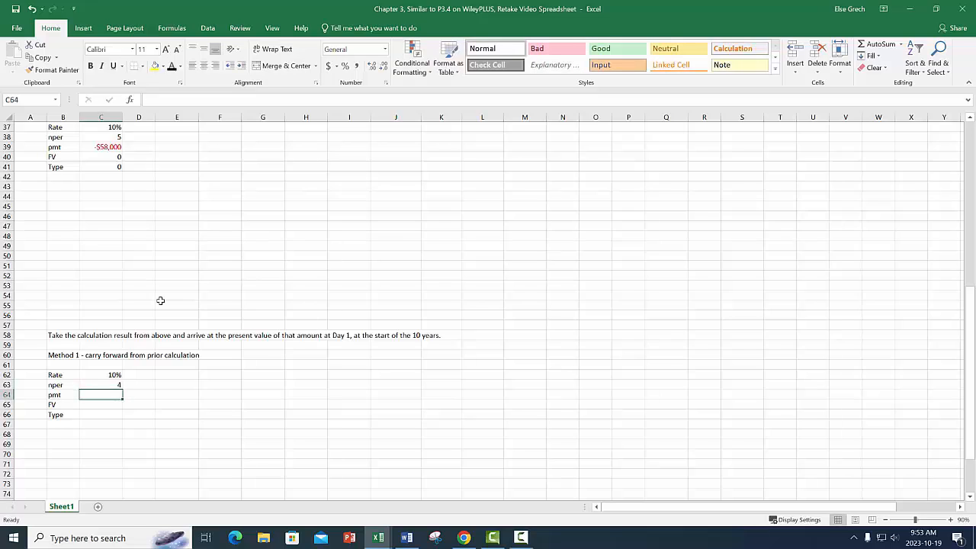
pyautogui.write('0')
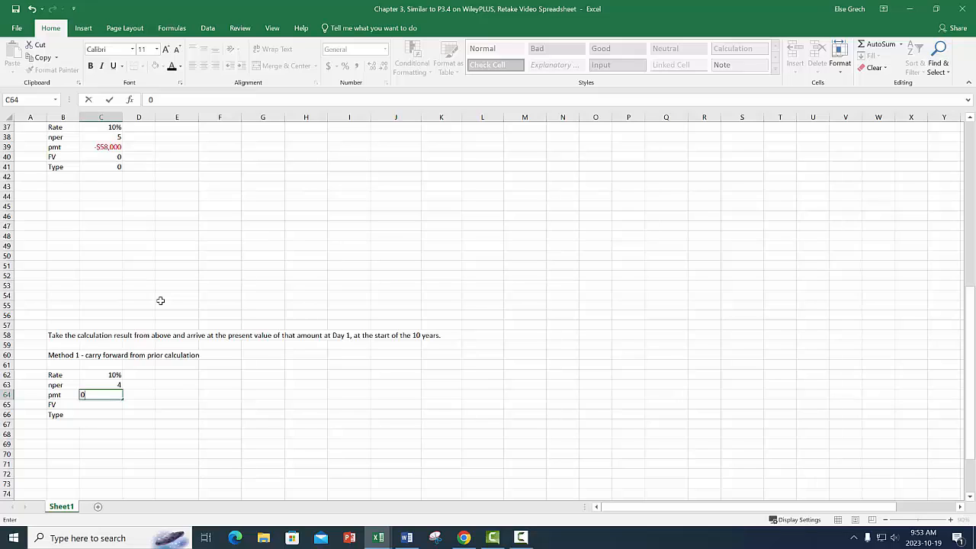
pyautogui.press('Return')
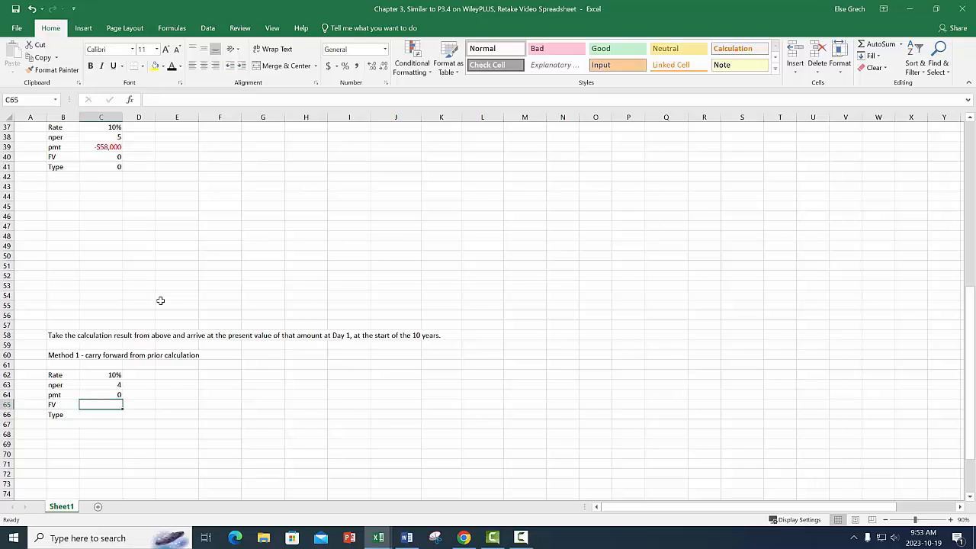
# Set FV in C65 to the negative of the Year 5 present value in J35, and enter 0 for Type in C66.
pyautogui.write('-')
pyautogui.scroll(5, 311, 239)
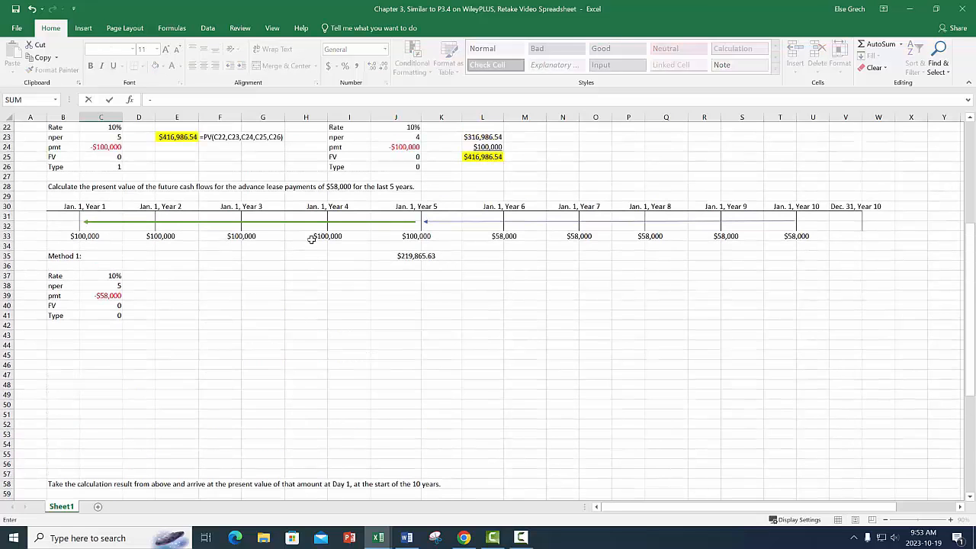
pyautogui.click(415, 255)
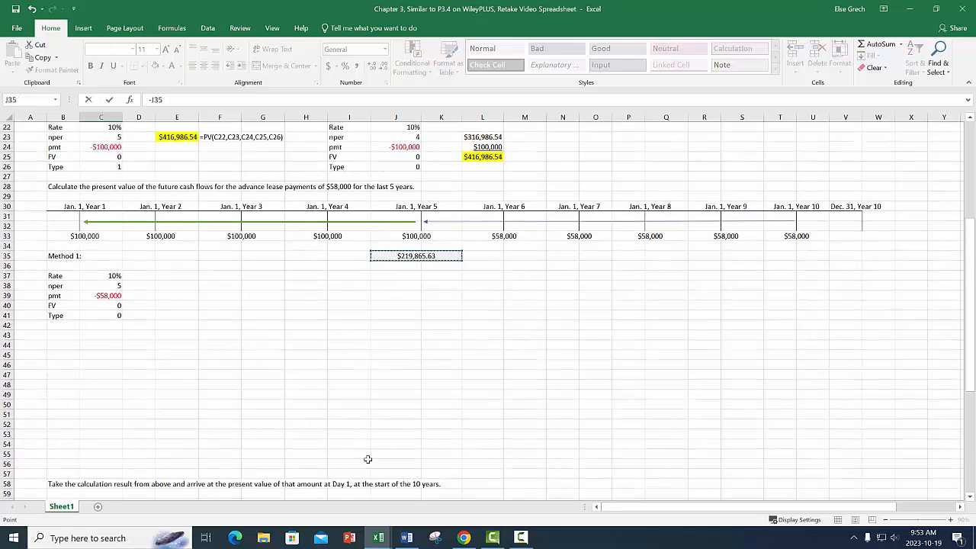
pyautogui.press('Return')
pyautogui.scroll(-2, 233, 398)
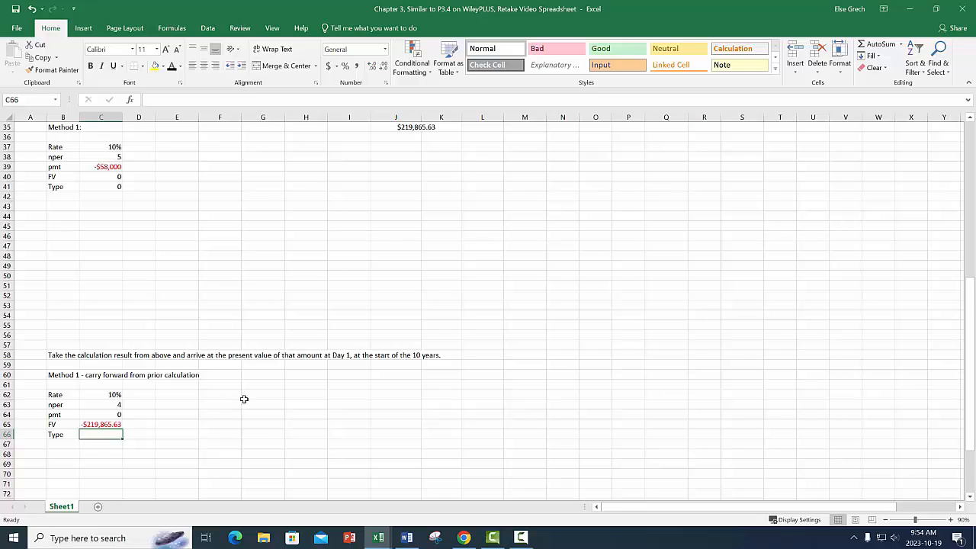
pyautogui.write('0')
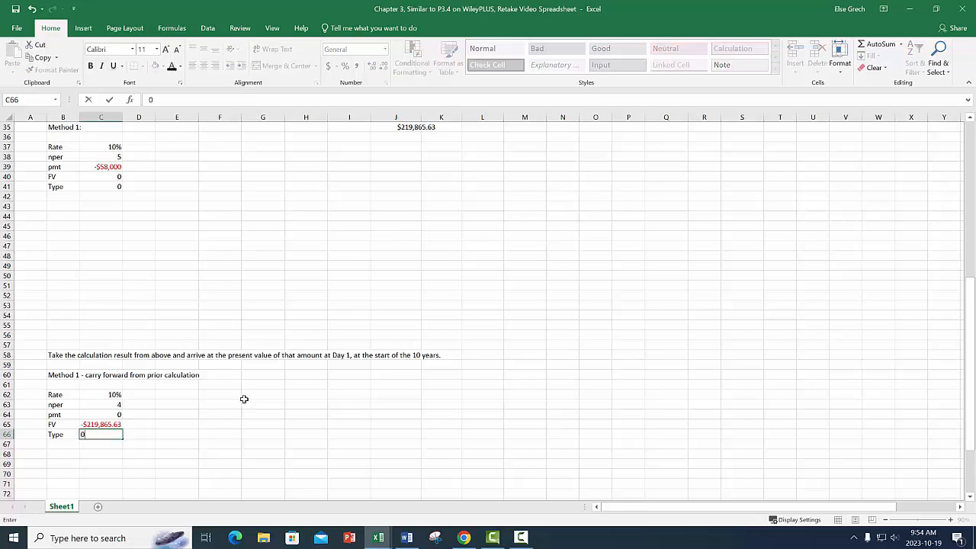
pyautogui.press('Return')
# Enter the label "PV of the future amount on Jan. 1, Year 1:" in E64.
pyautogui.scroll(1, 353, 315)
pyautogui.scroll(5, 353, 316)
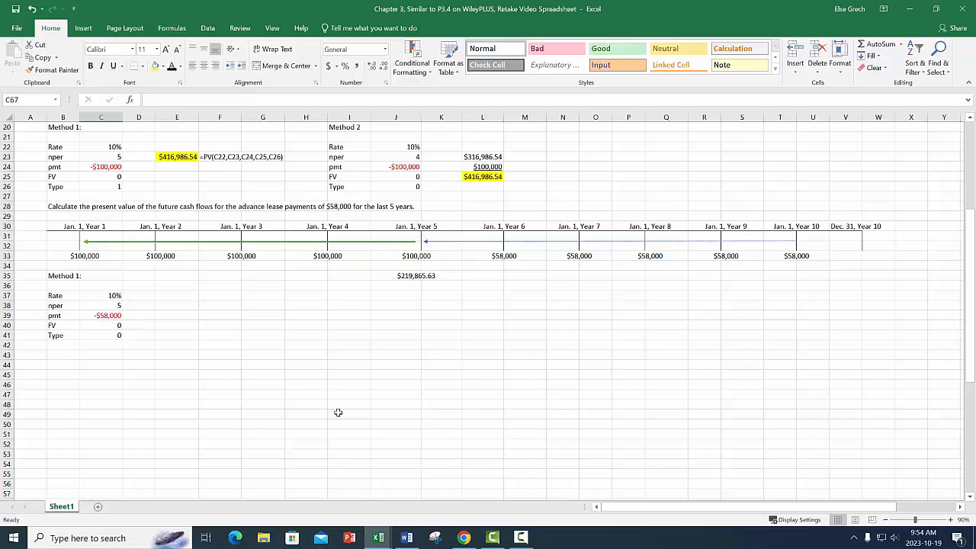
pyautogui.scroll(-6, 338, 414)
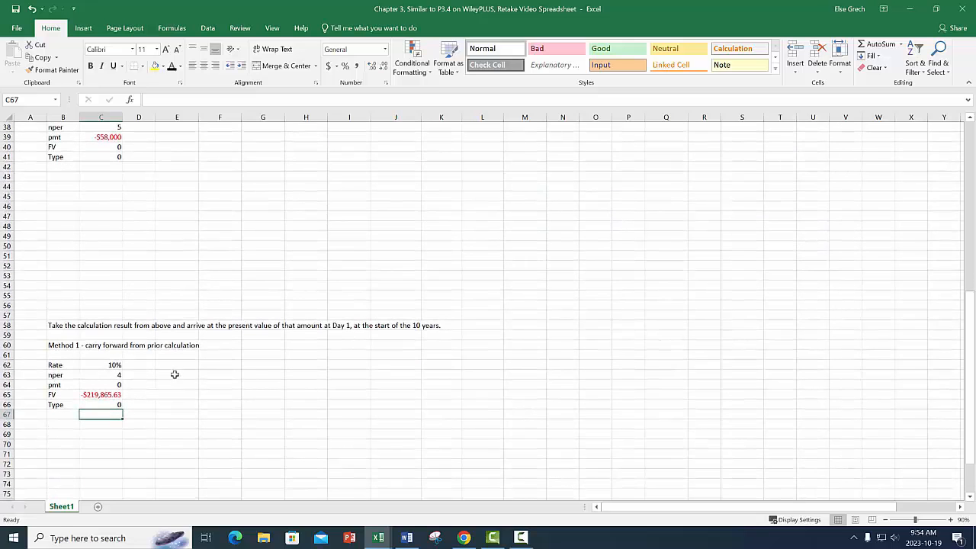
pyautogui.click(176, 386)
pyautogui.scroll(6, 175, 331)
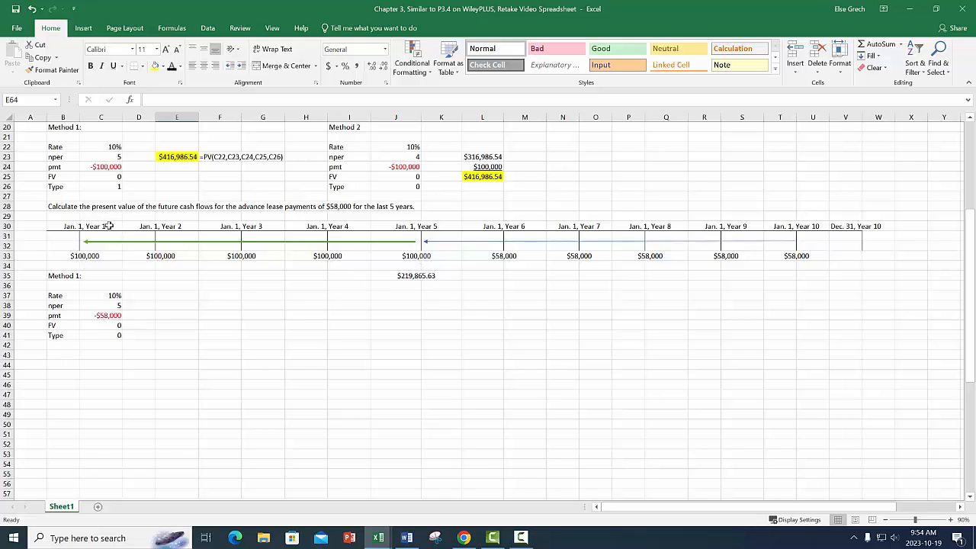
pyautogui.scroll(-5, 159, 415)
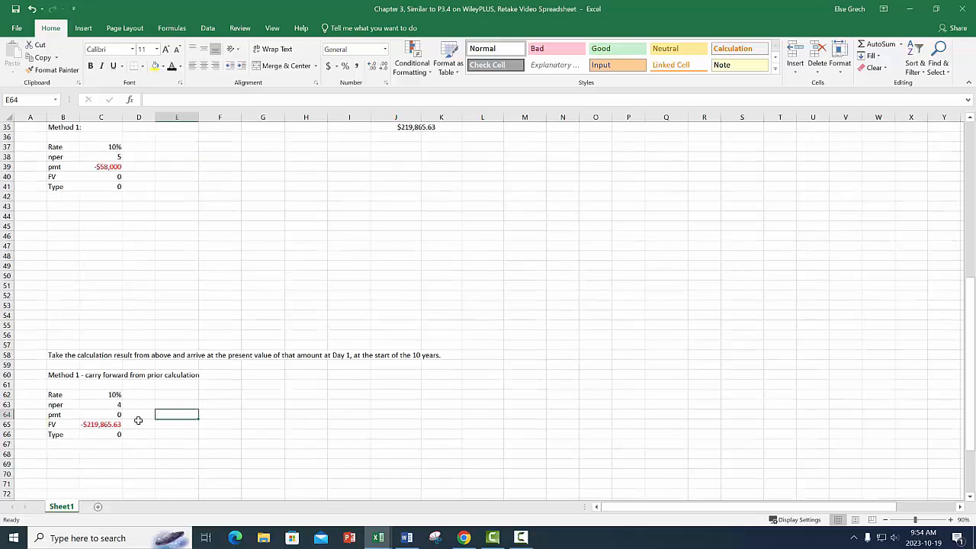
pyautogui.write('PV of')
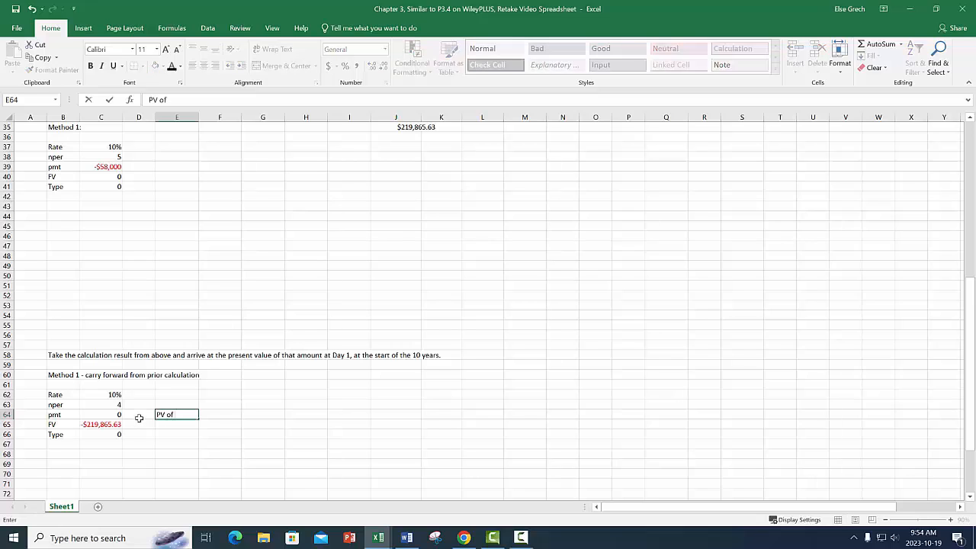
pyautogui.write(' the future amount o')
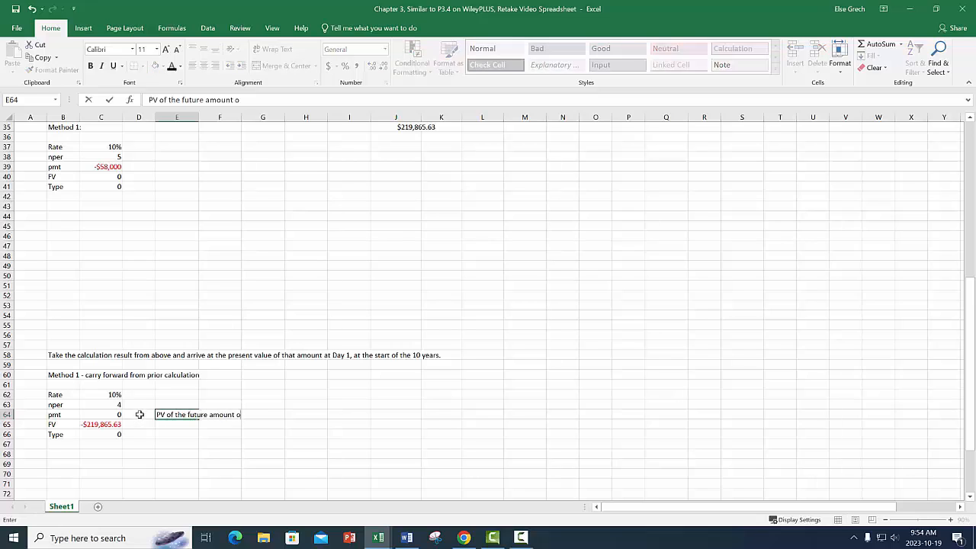
pyautogui.write('n Jan. 1, Year 1')
pyautogui.press('Tab')
pyautogui.press('Tab')
pyautogui.press('Tab')
pyautogui.press('Tab')
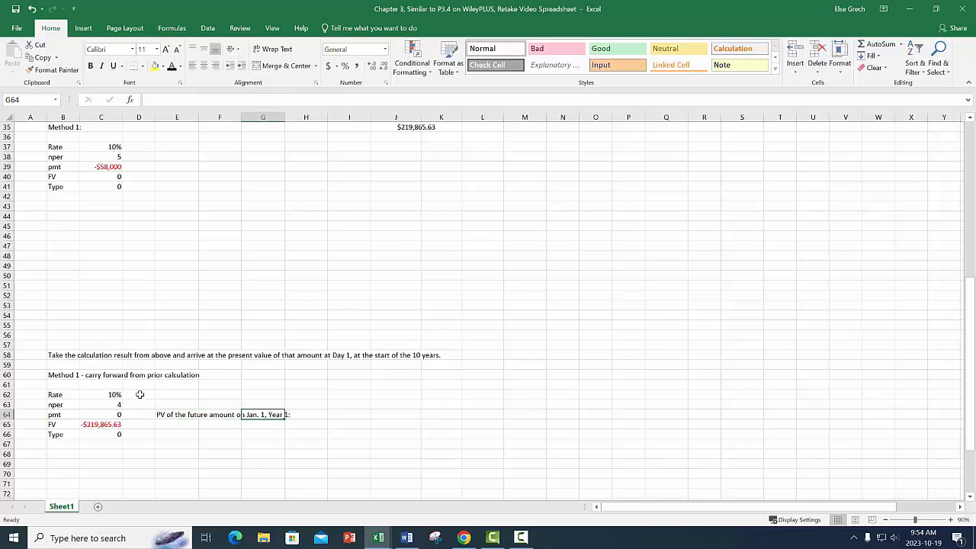
# Calculate the Day 1 present value in I64 with =PV(C62,C63,C64,C65,C66).
pyautogui.write('=PV(')
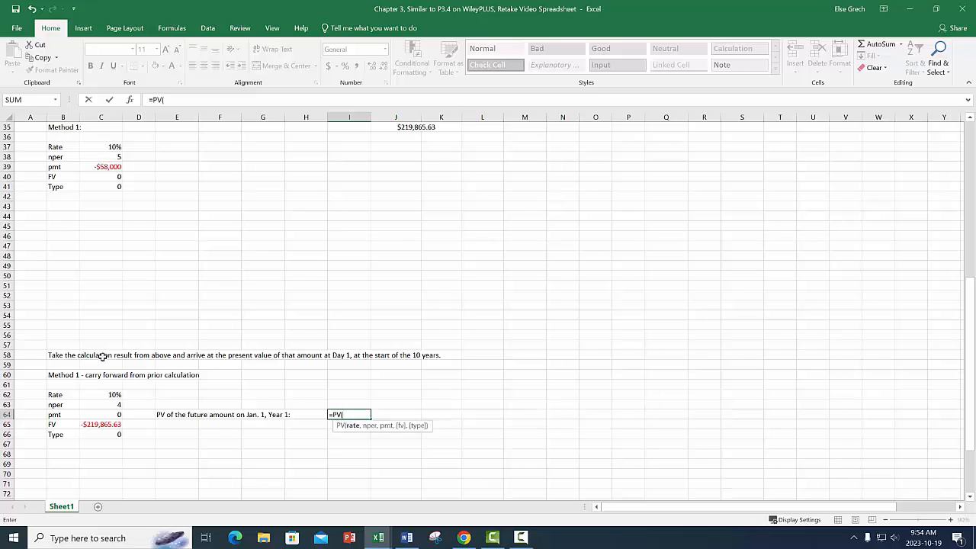
pyautogui.click(106, 394)
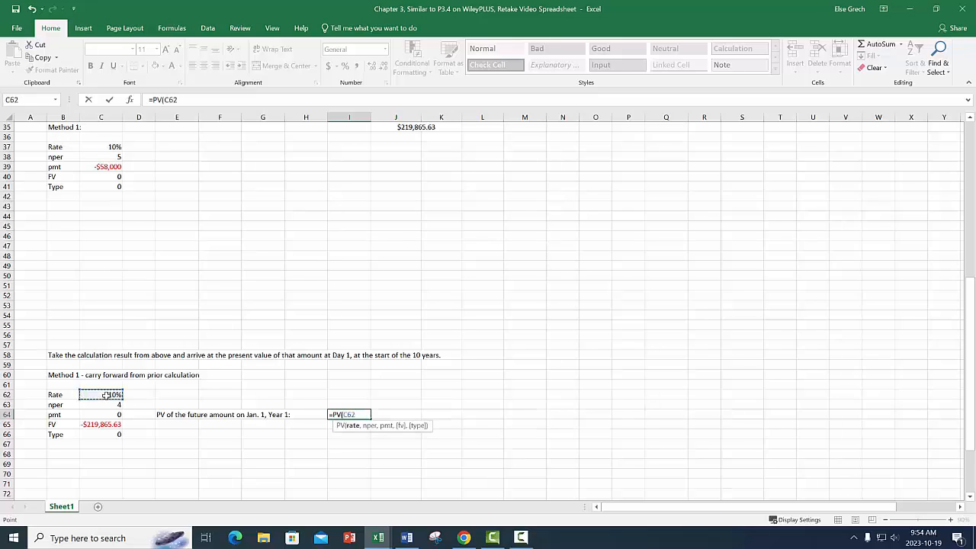
pyautogui.write(',')
pyautogui.click(109, 405)
pyautogui.write(',')
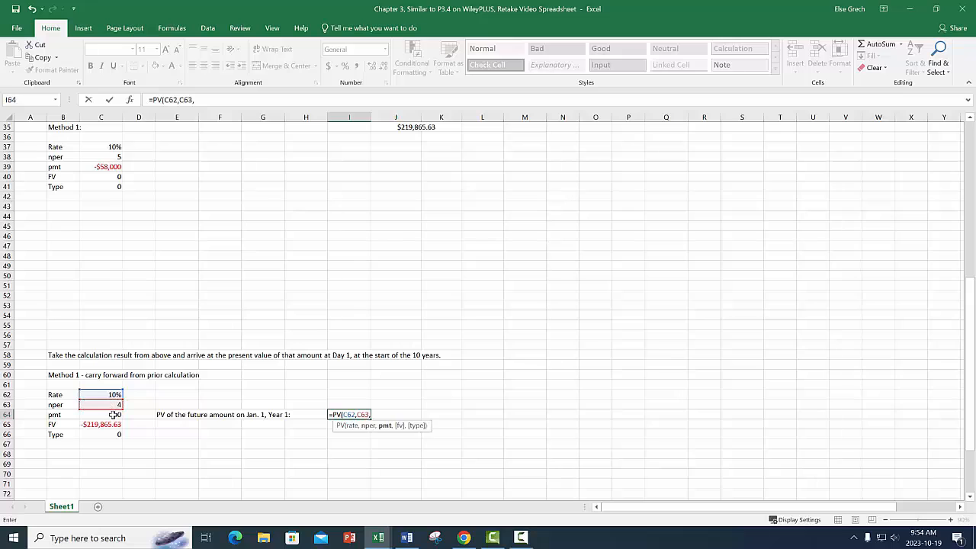
pyautogui.click(112, 414)
pyautogui.write(',')
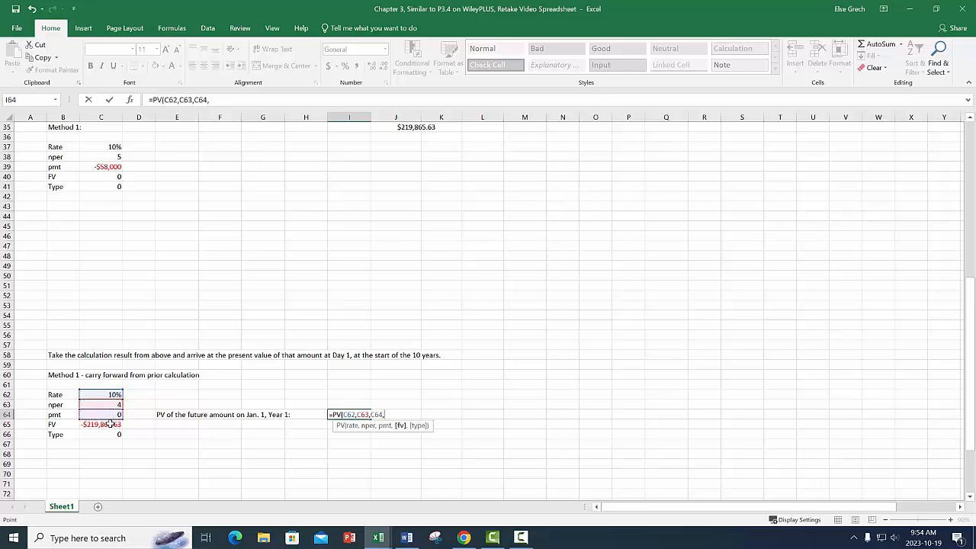
pyautogui.click(110, 424)
pyautogui.write(',')
pyautogui.click(110, 433)
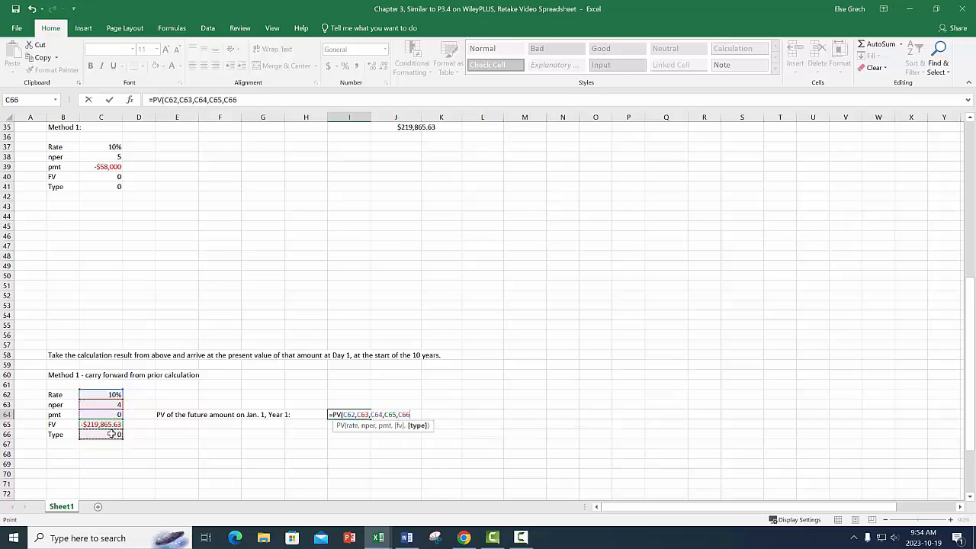
pyautogui.press('Return')
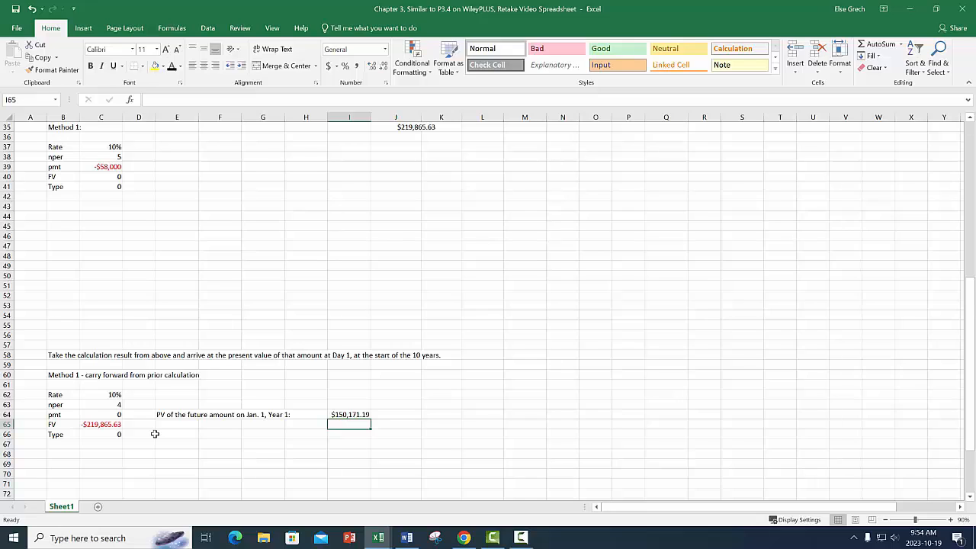
# Change the Type argument in C66 to 1.
pyautogui.click(118, 440)
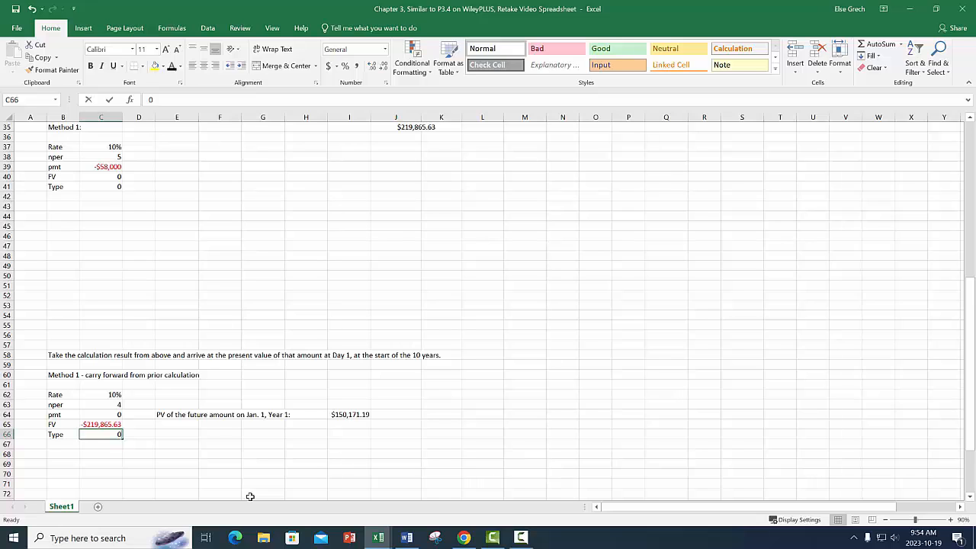
pyautogui.write('1')
pyautogui.press('Return')
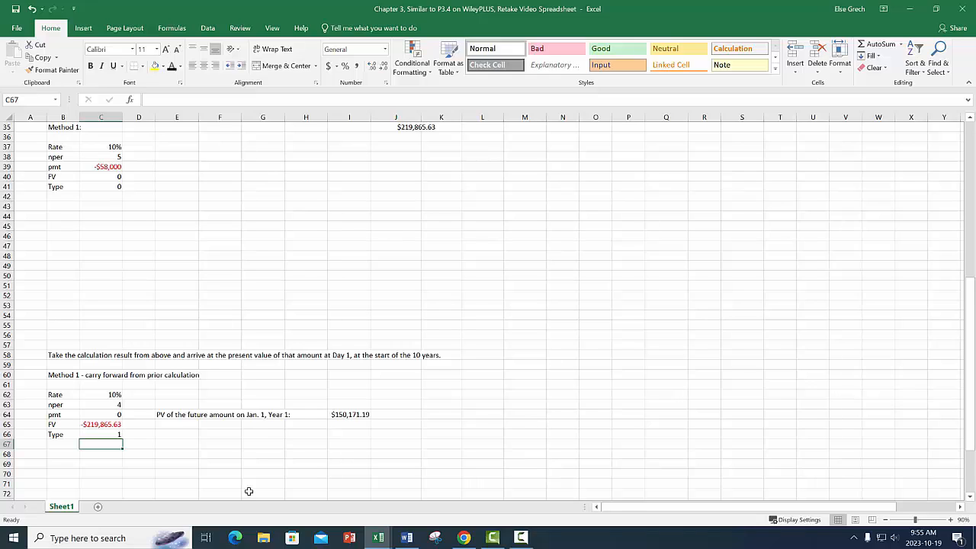
# Set the Type argument in C66 back to 0.
pyautogui.press('Up')
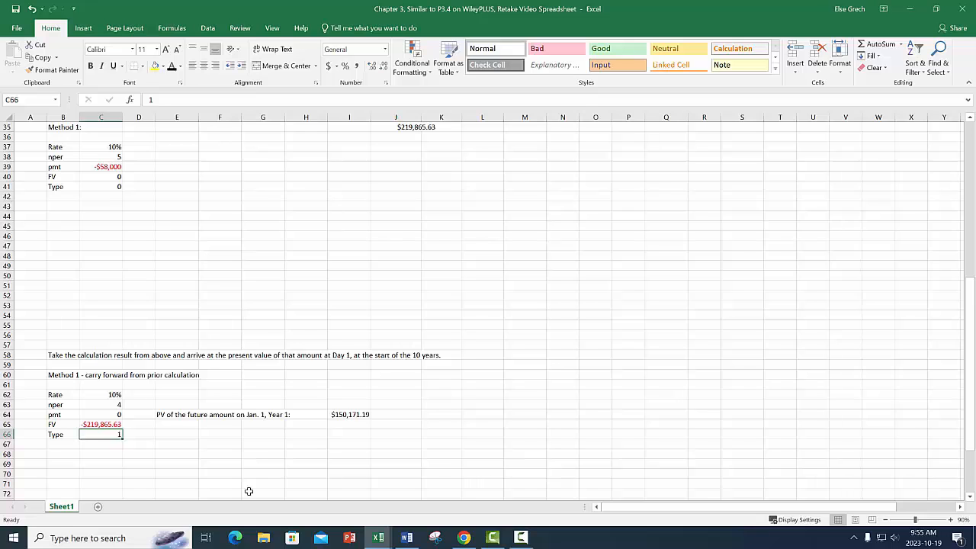
pyautogui.press('BackSpace')
pyautogui.write('0')
pyautogui.press('Return')
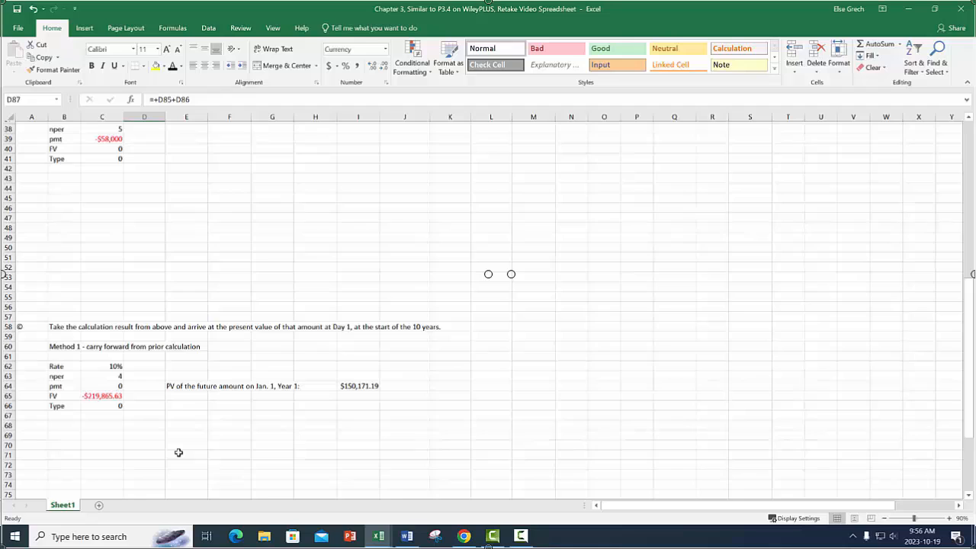
# Enter the heading "Method 2:" in B44, below the Method 1 inputs of part (b).
pyautogui.scroll(6, 178, 453)
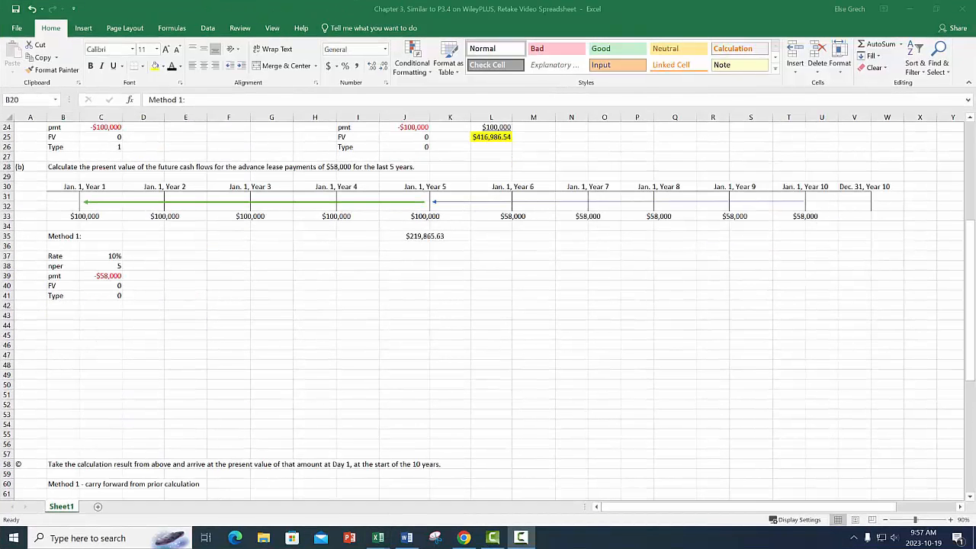
pyautogui.click(66, 325)
pyautogui.write('Me')
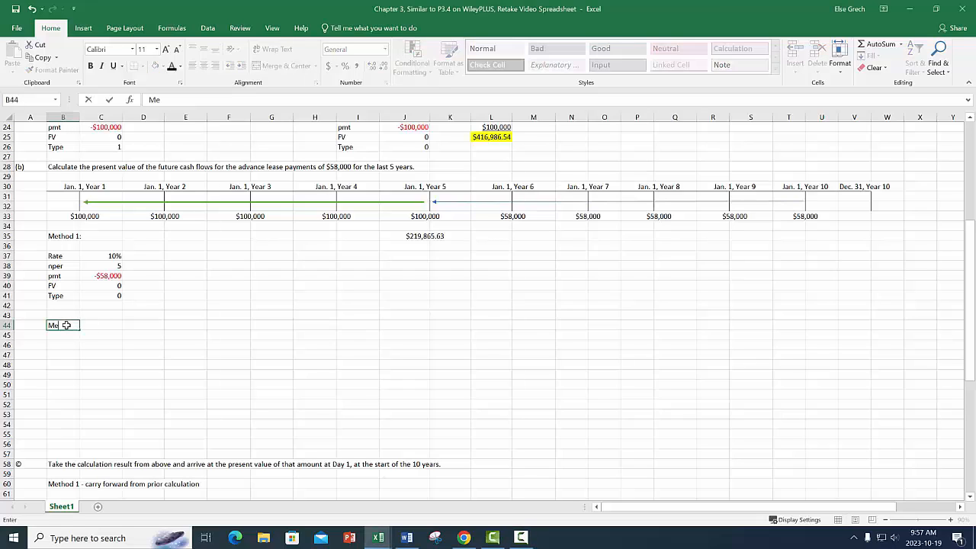
pyautogui.write('thod 2:')
pyautogui.press('Return')
# Make the "Method 1:" heading in B35 bold and enlarge its font by several sizes.
pyautogui.click(73, 238)
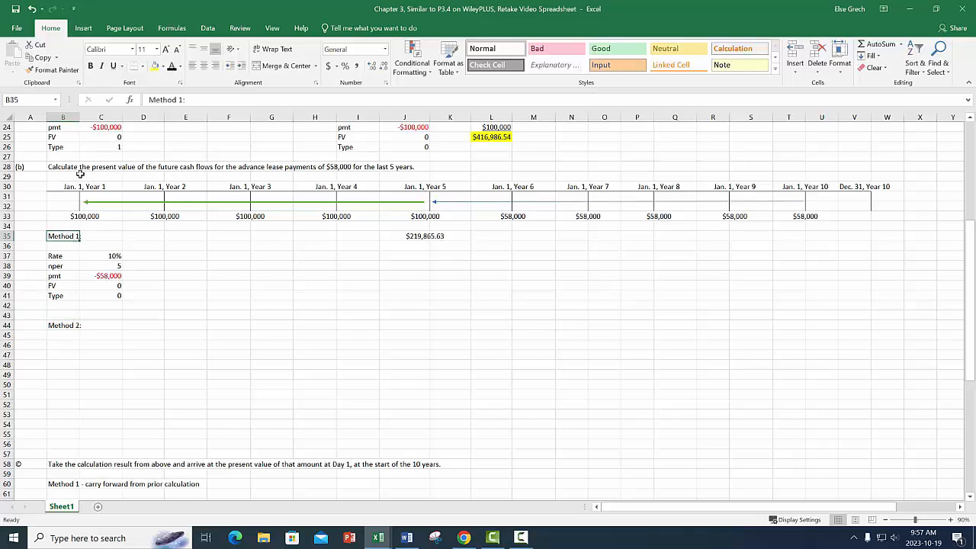
pyautogui.click(90, 66)
pyautogui.click(167, 50)
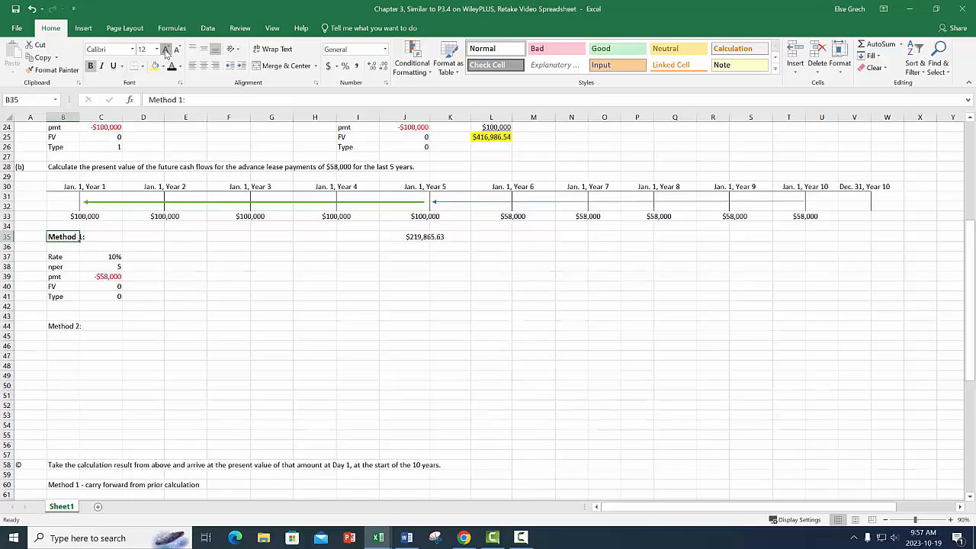
pyautogui.click(166, 49)
pyautogui.click(167, 50)
# Format the "Method 2:" heading in B44 as bold with an 18-point font.
pyautogui.click(166, 50)
pyautogui.click(68, 333)
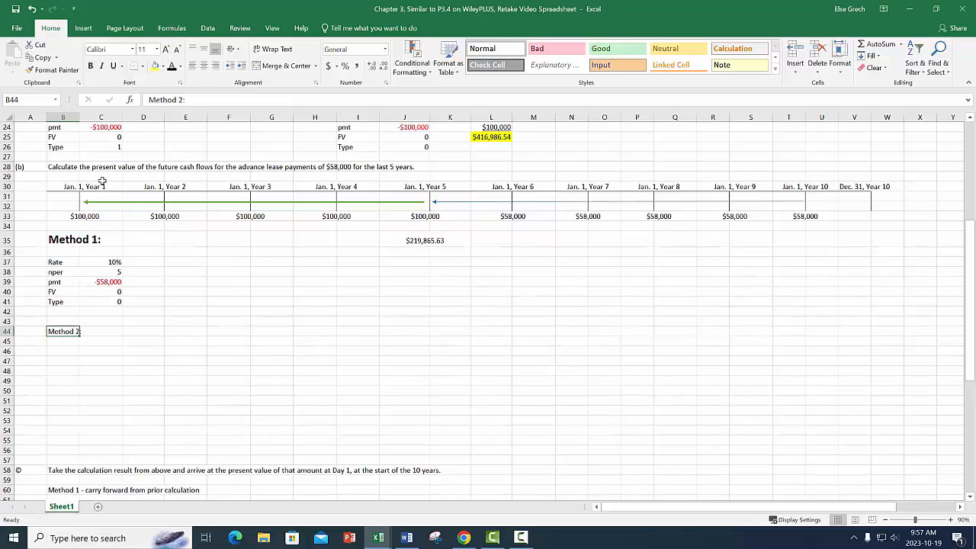
pyautogui.click(90, 66)
pyautogui.click(166, 50)
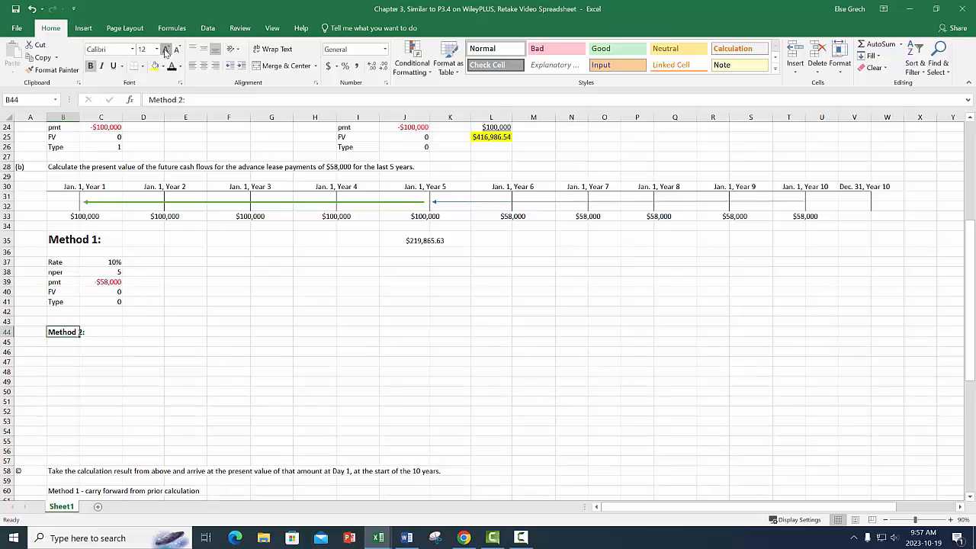
pyautogui.click(166, 50)
pyautogui.click(167, 50)
pyautogui.click(166, 50)
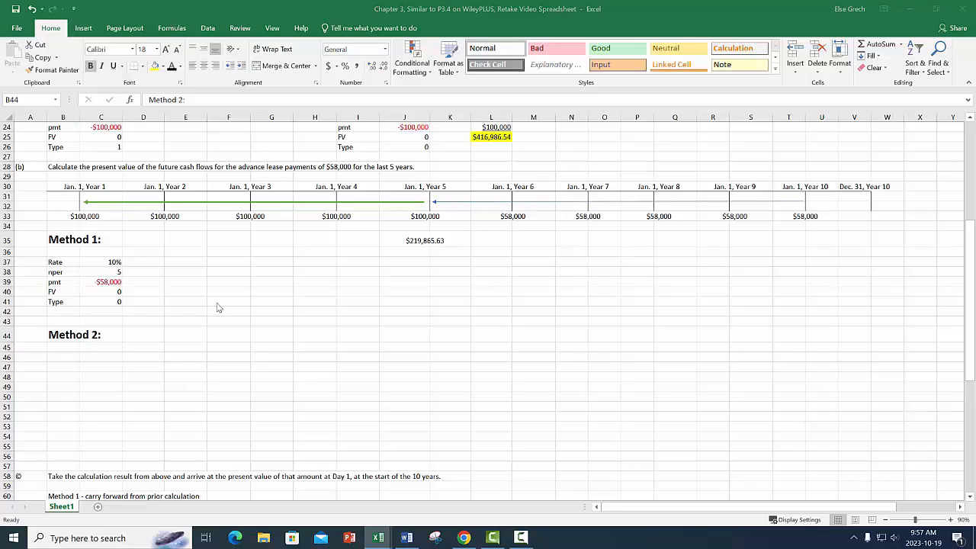
# Copy the payment timeline in B11:W14 and paste it at B46 under the Method 2 heading.
pyautogui.scroll(6, 348, 302)
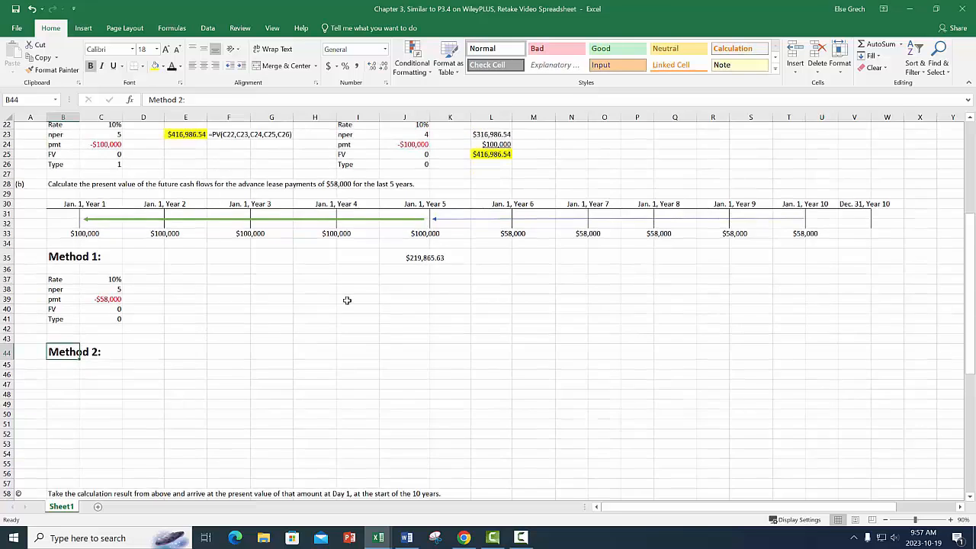
pyautogui.moveTo(61, 177); pyautogui.dragTo(880, 206)
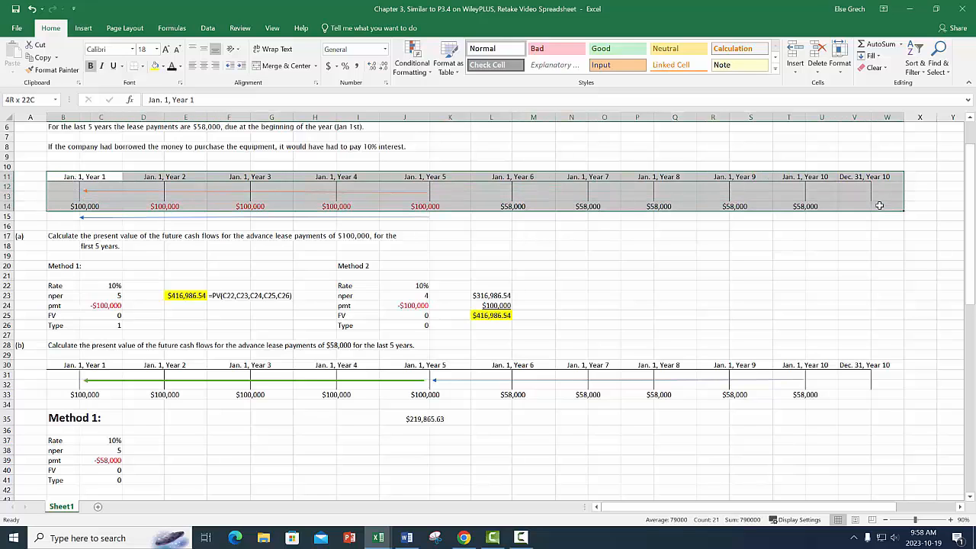
pyautogui.rightClick(558, 197)
pyautogui.click(592, 220)
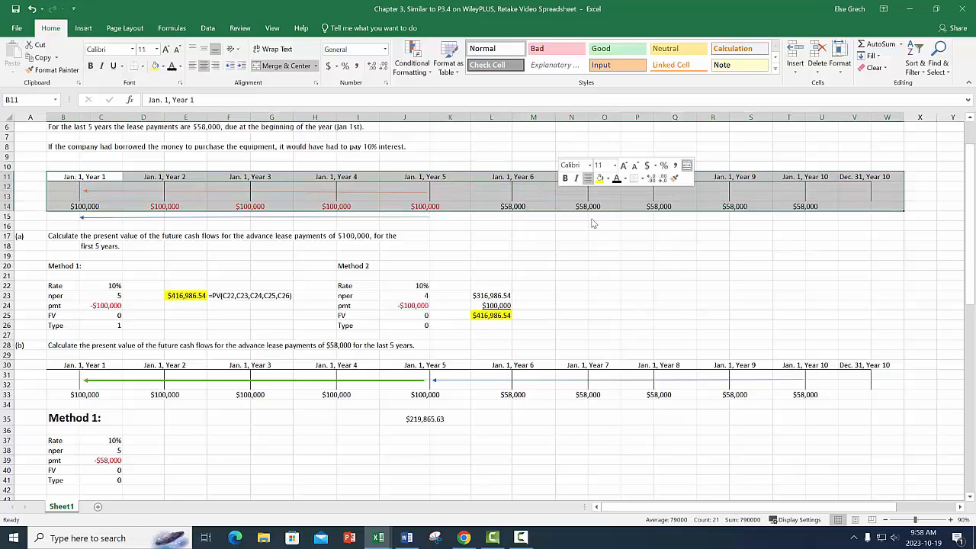
pyautogui.scroll(-6, 28, 373)
pyautogui.click(64, 357)
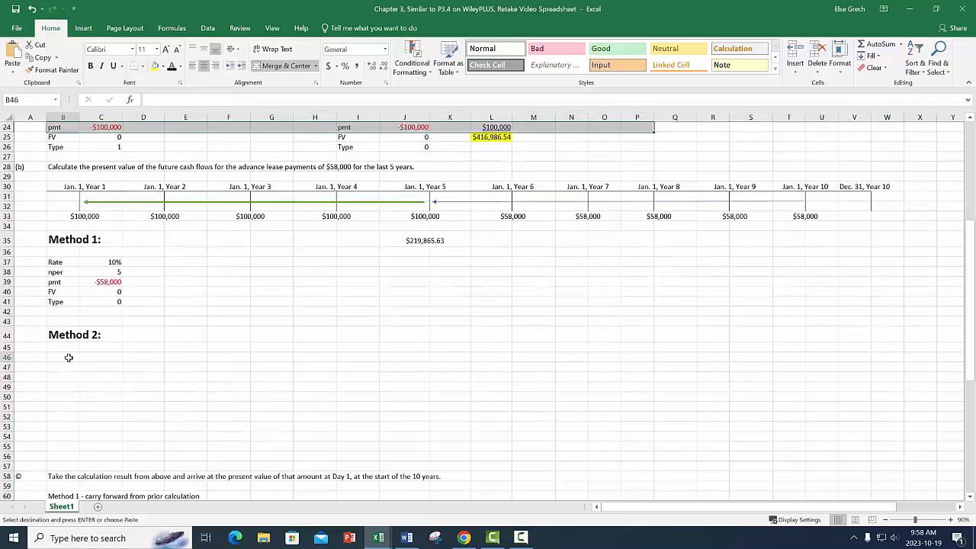
pyautogui.hotkey('ctrl', 'v')
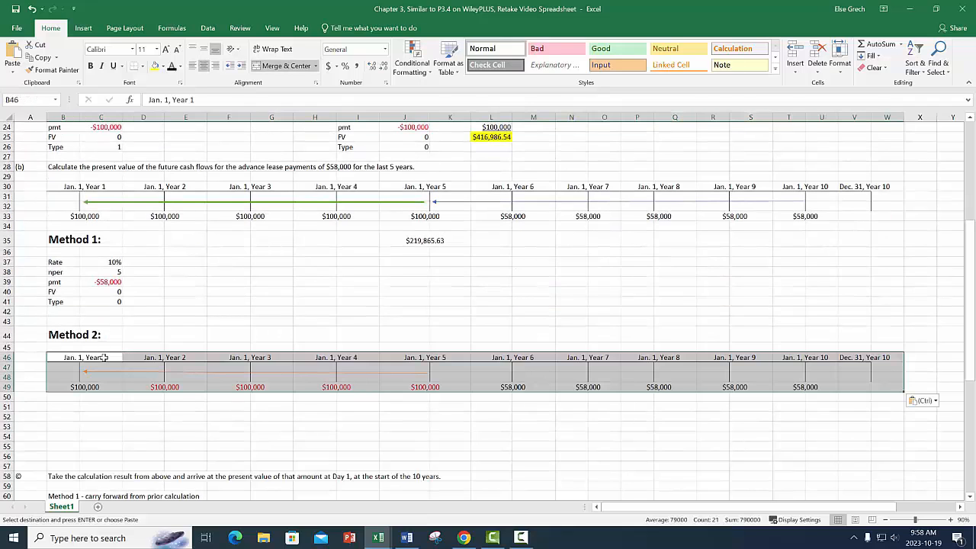
# Delete the orange arrow from the pasted timeline and change its red Year 2 to Year 5 payments to black font.
pyautogui.click(212, 373)
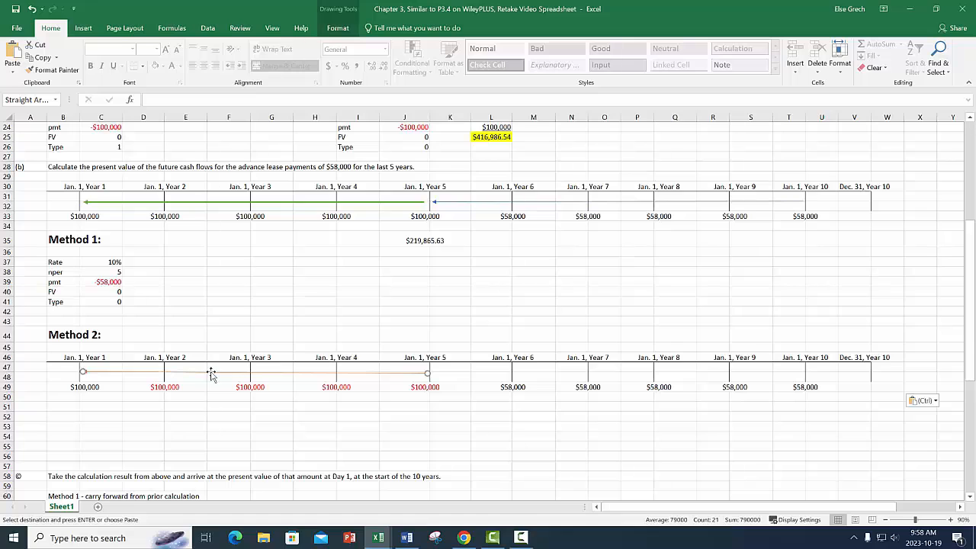
pyautogui.press('Delete')
pyautogui.click(209, 408)
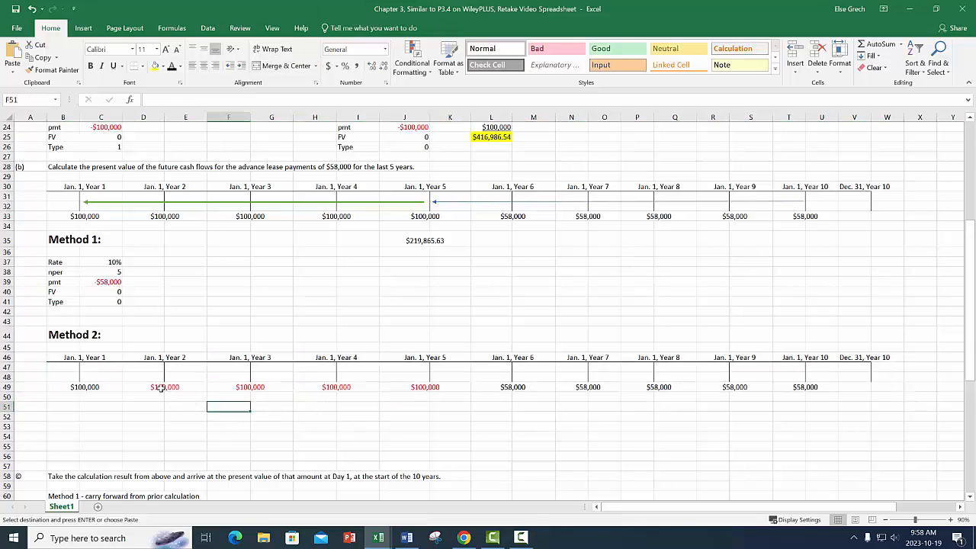
pyautogui.moveTo(160, 388); pyautogui.dragTo(427, 387)
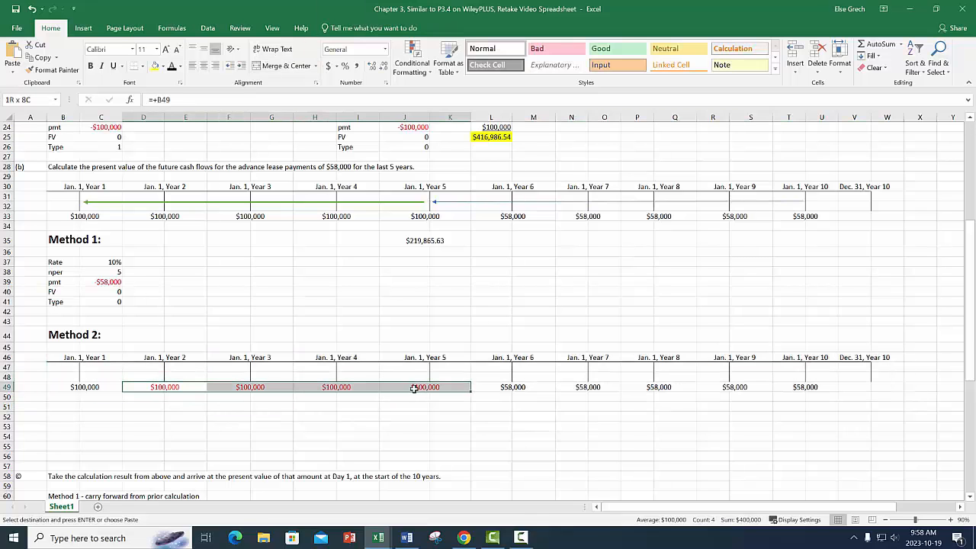
pyautogui.click(161, 69)
pyautogui.click(261, 412)
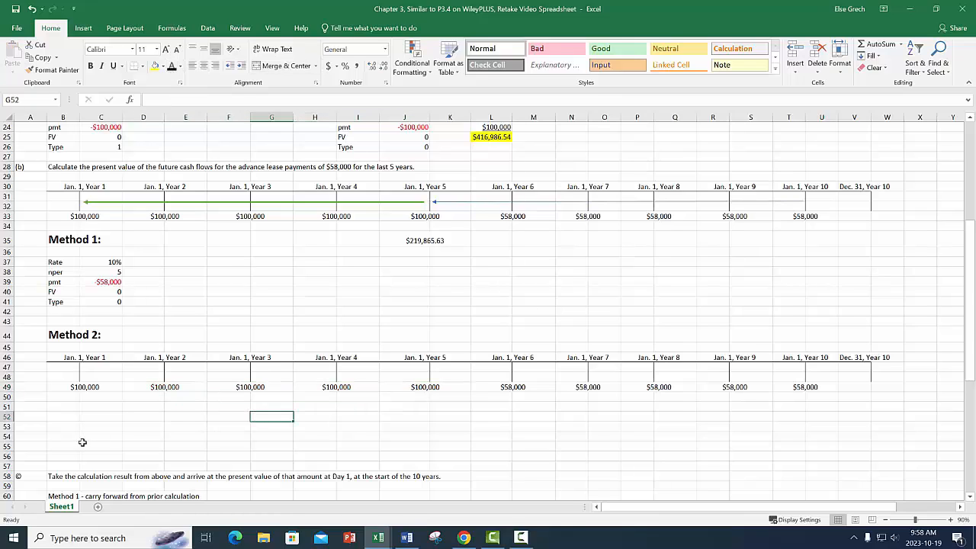
# Insert five blank rows at rows 52 to 56, above part (c).
pyautogui.moveTo(4, 416); pyautogui.dragTo(6, 456)
pyautogui.rightClick(107, 433)
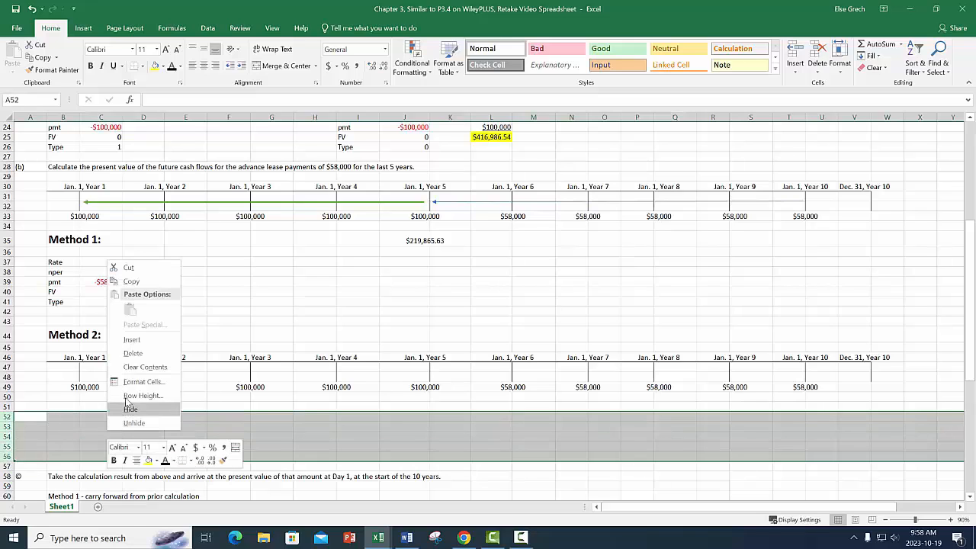
pyautogui.click(135, 341)
pyautogui.click(449, 485)
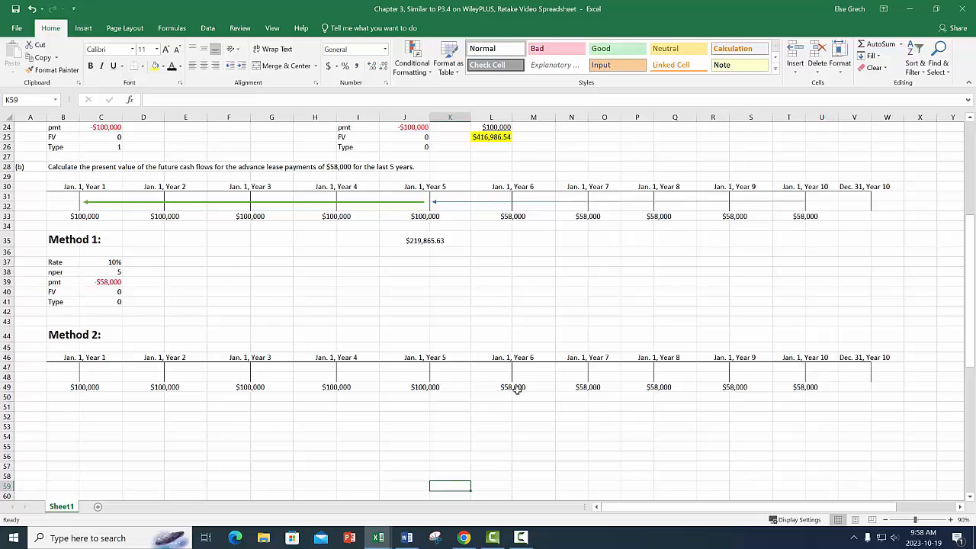
# Link B51 to the Rate label with =+B37 and fill it down to B55 for the remaining argument labels.
pyautogui.click(64, 410)
pyautogui.write('=')
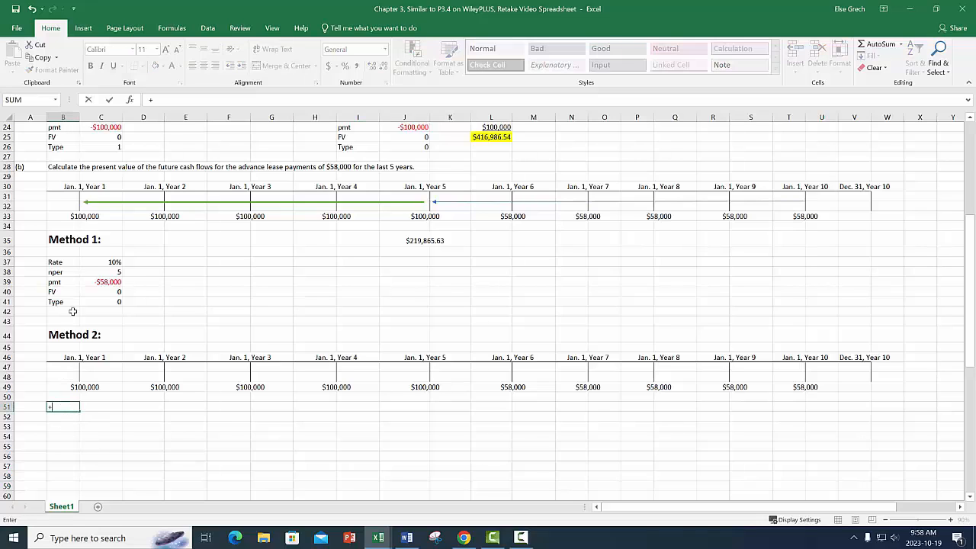
pyautogui.click(55, 262)
pyautogui.press('Return')
pyautogui.click(70, 409)
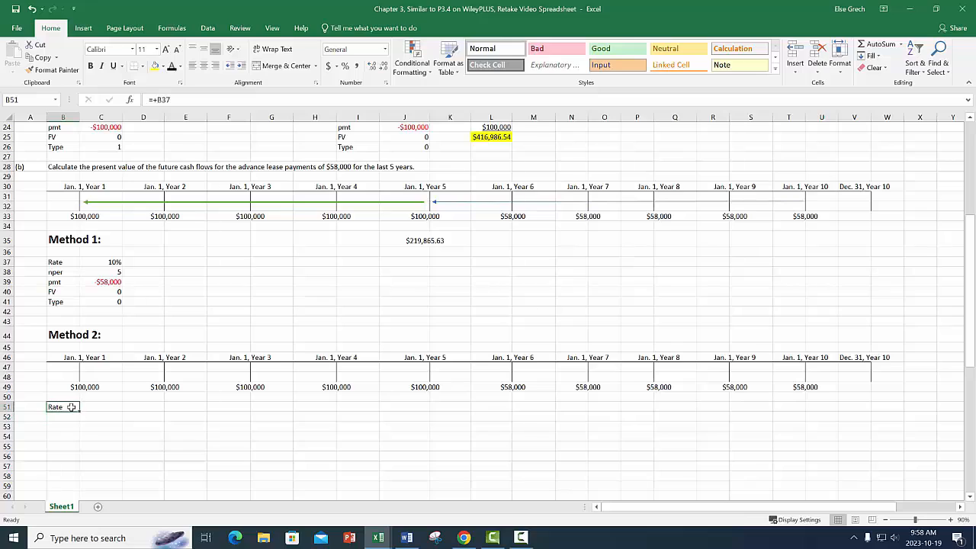
pyautogui.moveTo(80, 413); pyautogui.dragTo(80, 451)
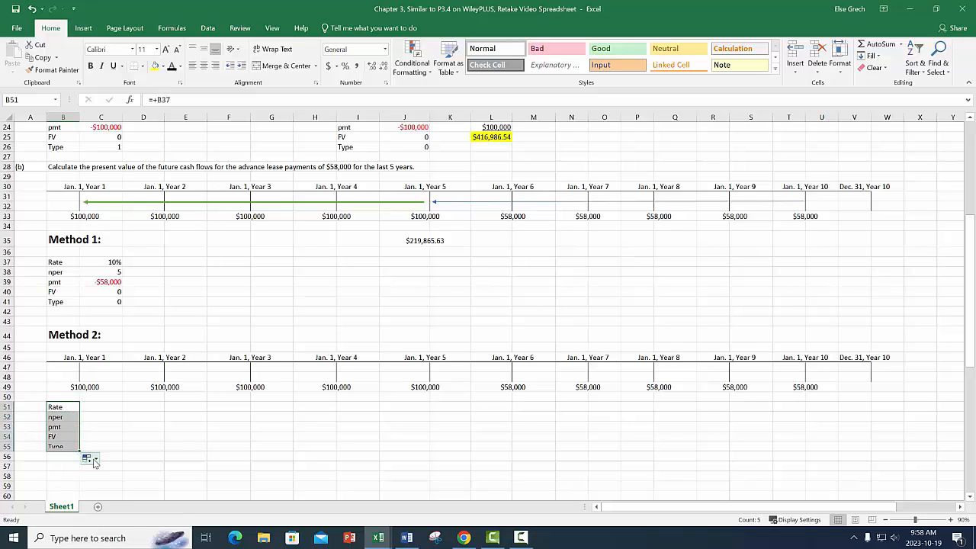
# Enter 10% as the Method 2 Rate in C51.
pyautogui.click(104, 410)
pyautogui.write('10')
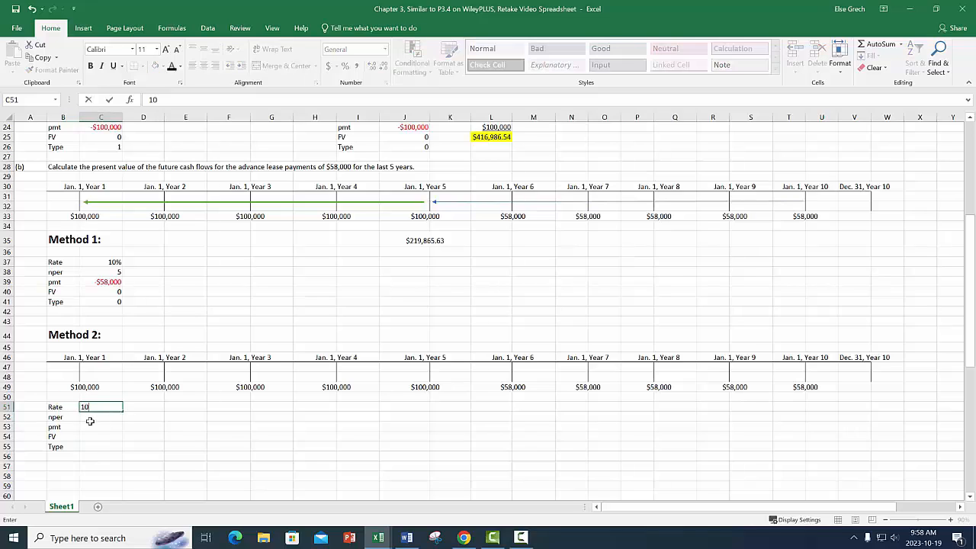
pyautogui.write('%')
pyautogui.press('Return')
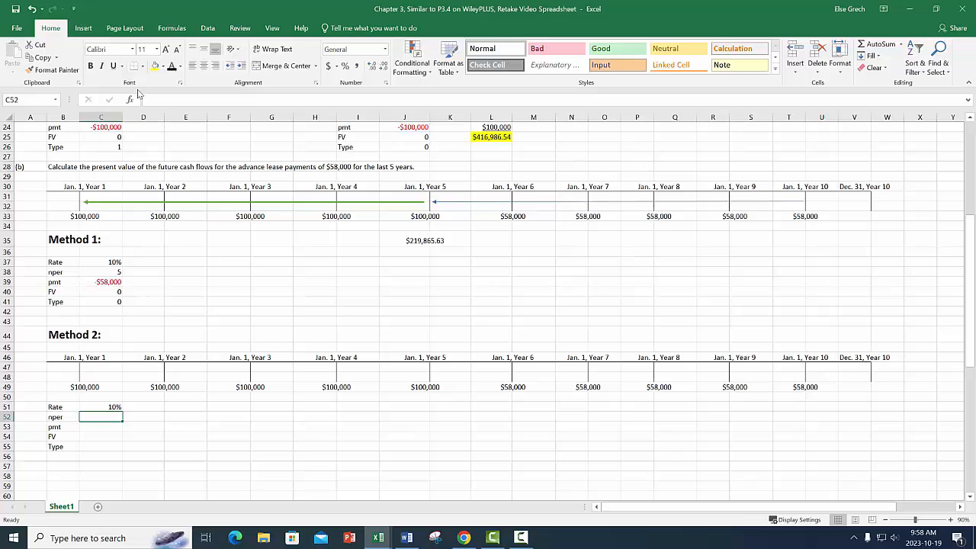
# Draw a straight arrow about 18.17 cm long on the Method 2 timeline, from Dec. 31, Year 10 back to Jan. 1, Year 6.
pyautogui.click(90, 34)
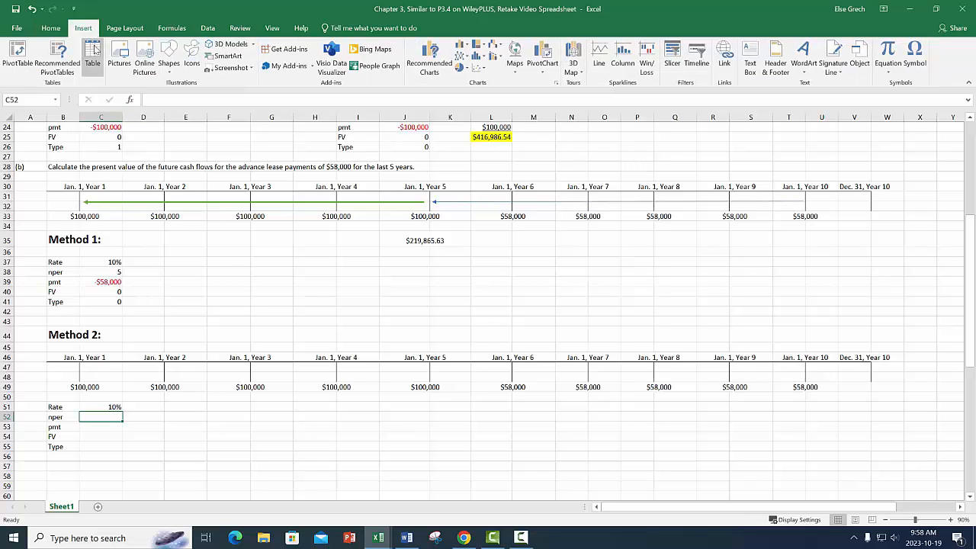
pyautogui.click(168, 60)
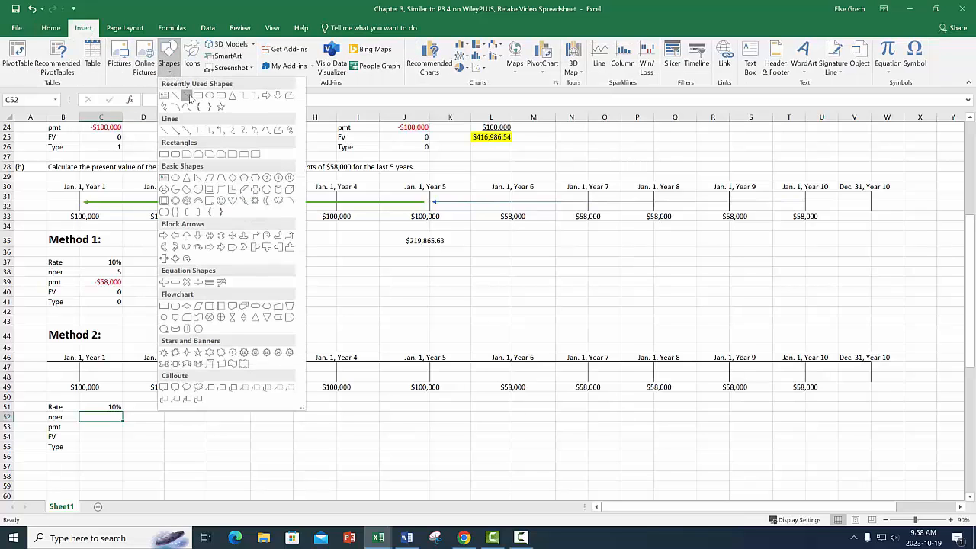
pyautogui.click(186, 95)
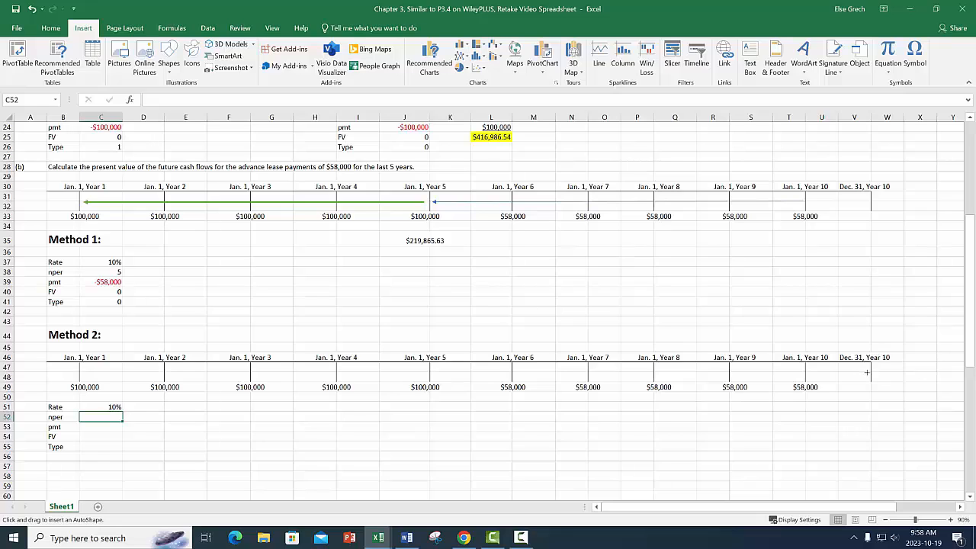
pyautogui.moveTo(867, 372); pyautogui.dragTo(513, 372)
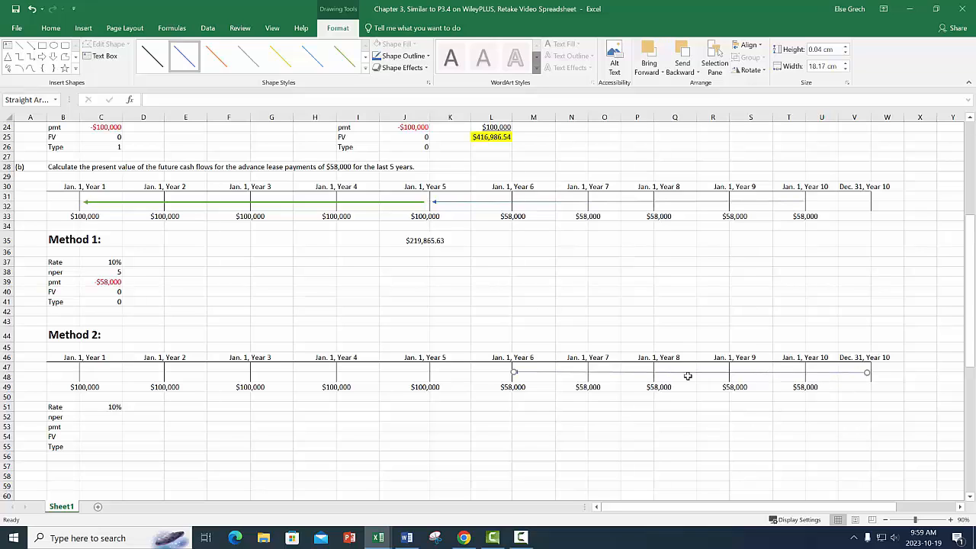
# Set nper in C52 to 5 and pmt in C53 to the negative of the Year 6 payment in L49.
pyautogui.click(100, 414)
pyautogui.write('5')
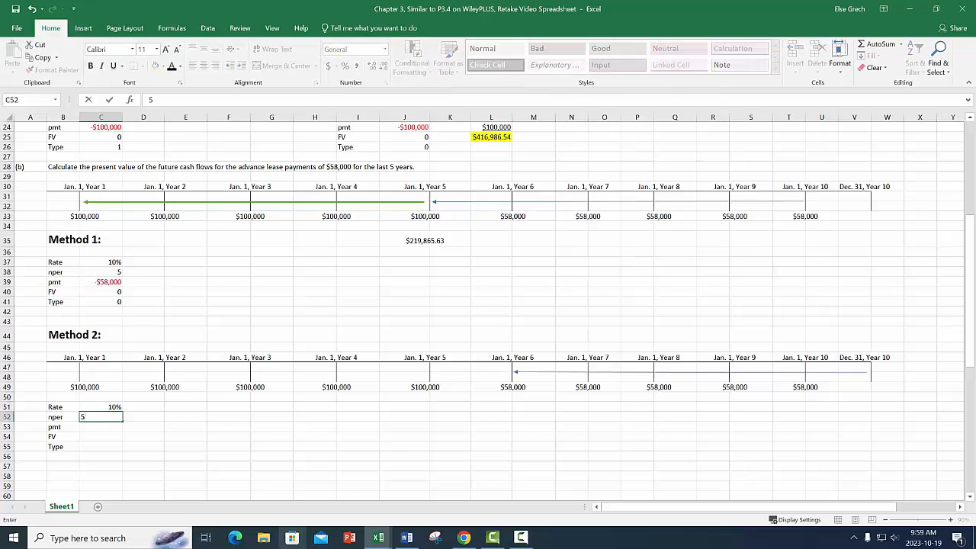
pyautogui.press('Return')
pyautogui.write('-')
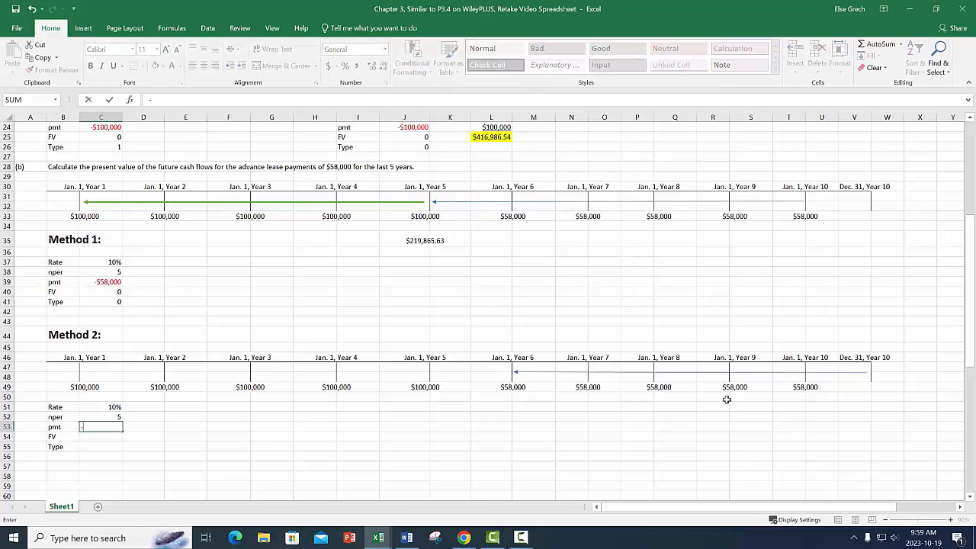
pyautogui.click(514, 387)
pyautogui.press('Return')
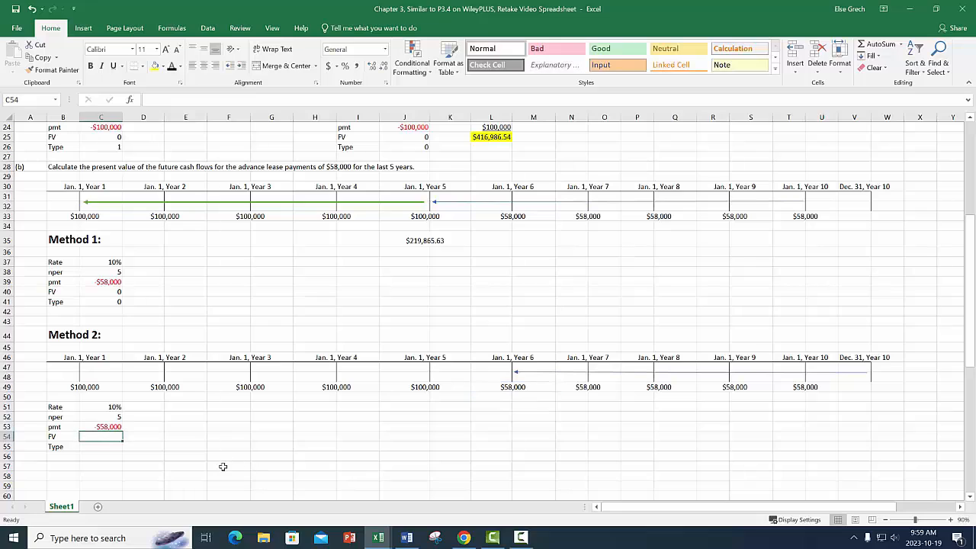
# Enter 0 for FV in C54 and 1 for Type in C55.
pyautogui.write('0')
pyautogui.press('Return')
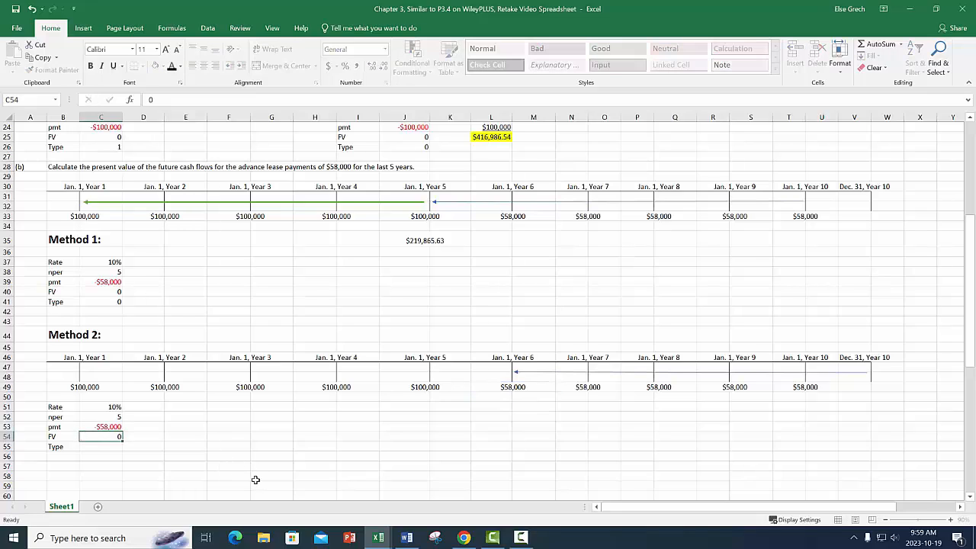
pyautogui.write('1')
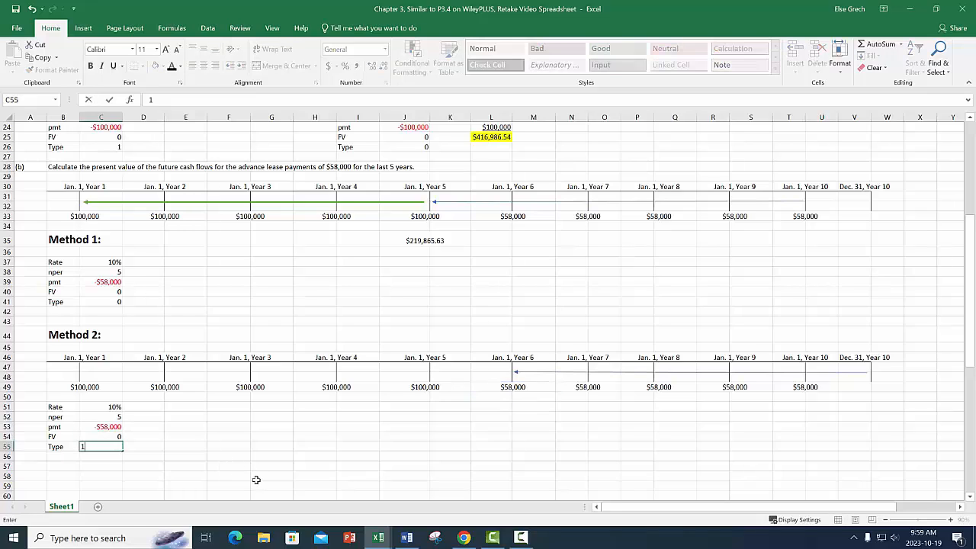
pyautogui.press('Return')
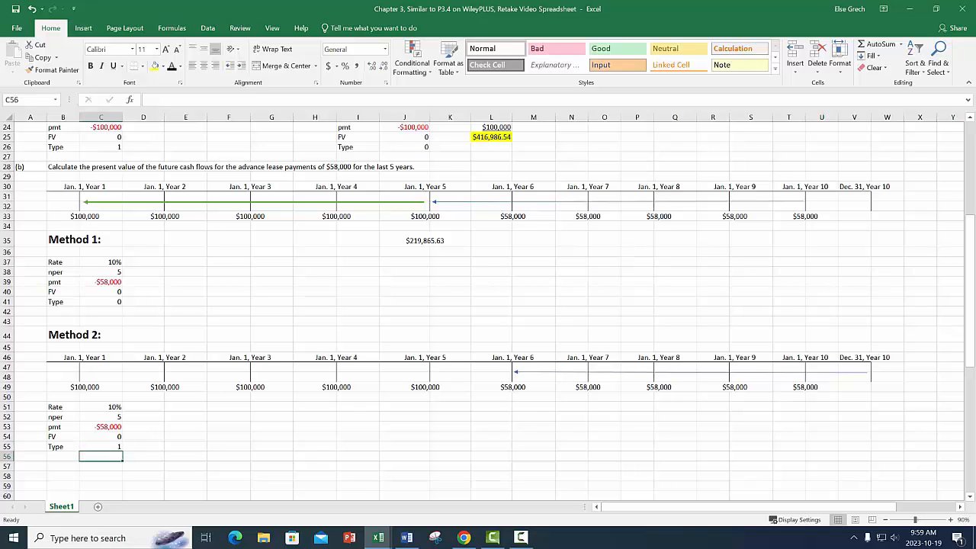
# Calculate the Method 2 present value in E53 with =PV(C51,C52,C53,C54,C55).
pyautogui.click(176, 425)
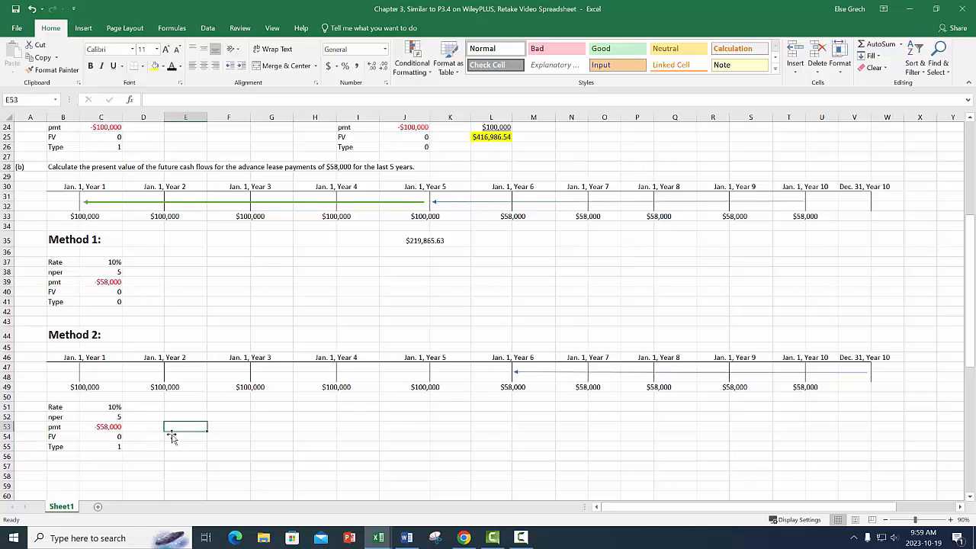
pyautogui.write('=PV(')
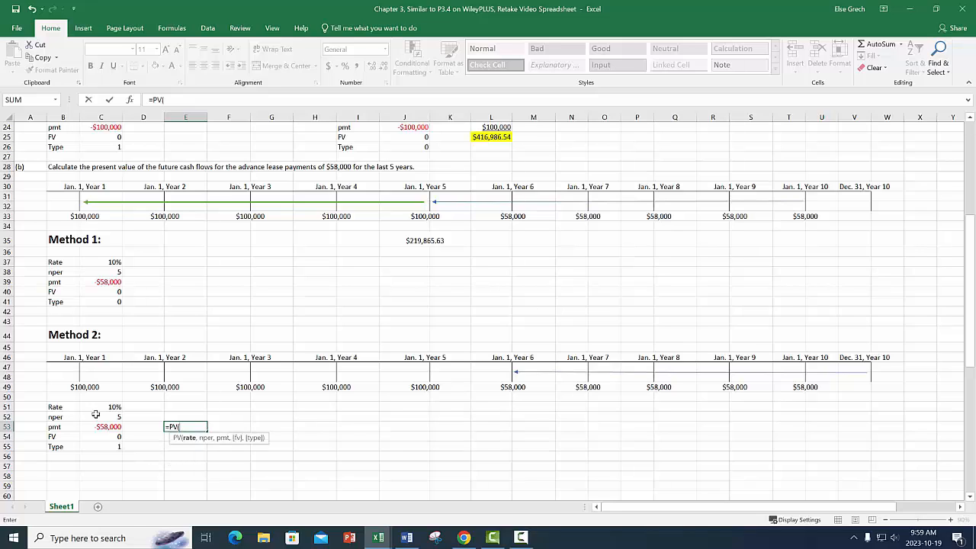
pyautogui.click(113, 406)
pyautogui.write(',')
pyautogui.click(111, 417)
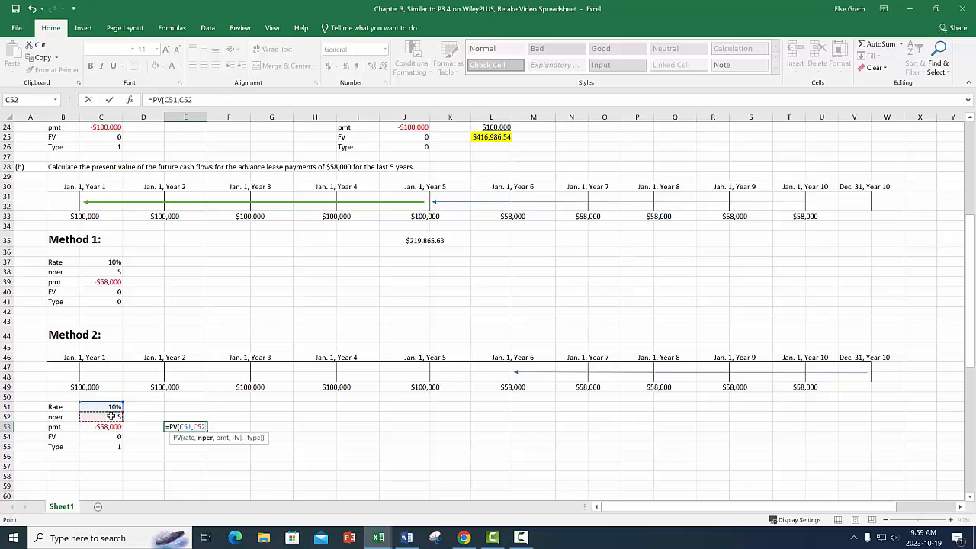
pyautogui.write(',')
pyautogui.click(108, 426)
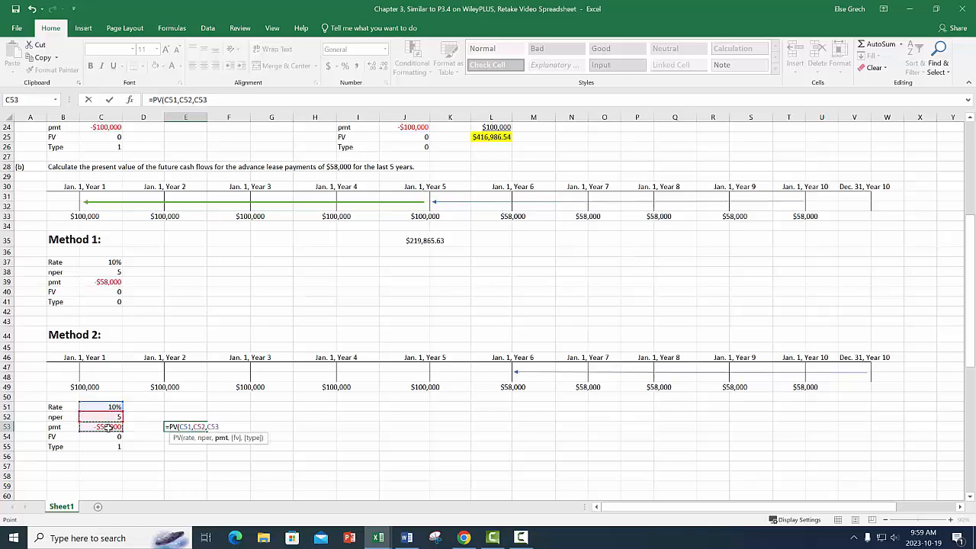
pyautogui.write(',')
pyautogui.click(112, 438)
pyautogui.write(',')
pyautogui.click(118, 447)
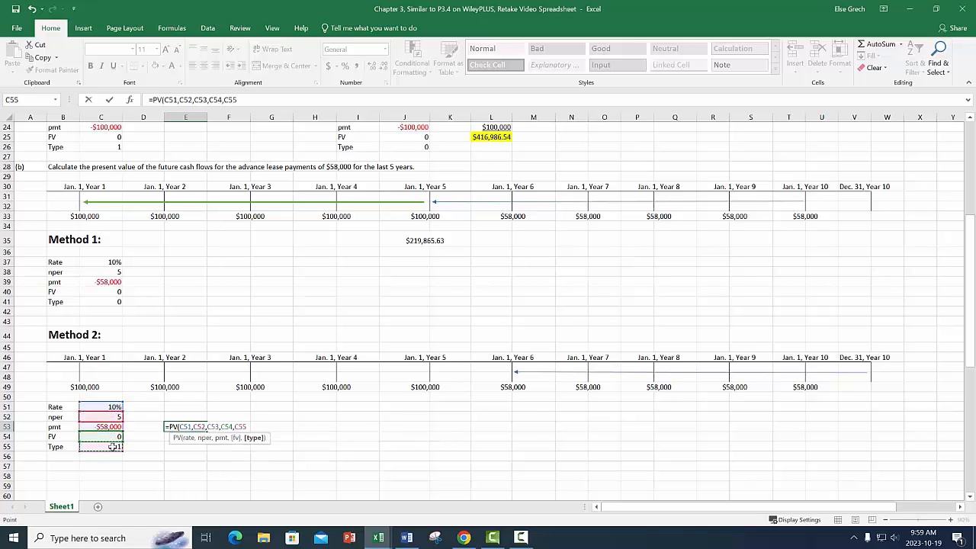
pyautogui.press('Return')
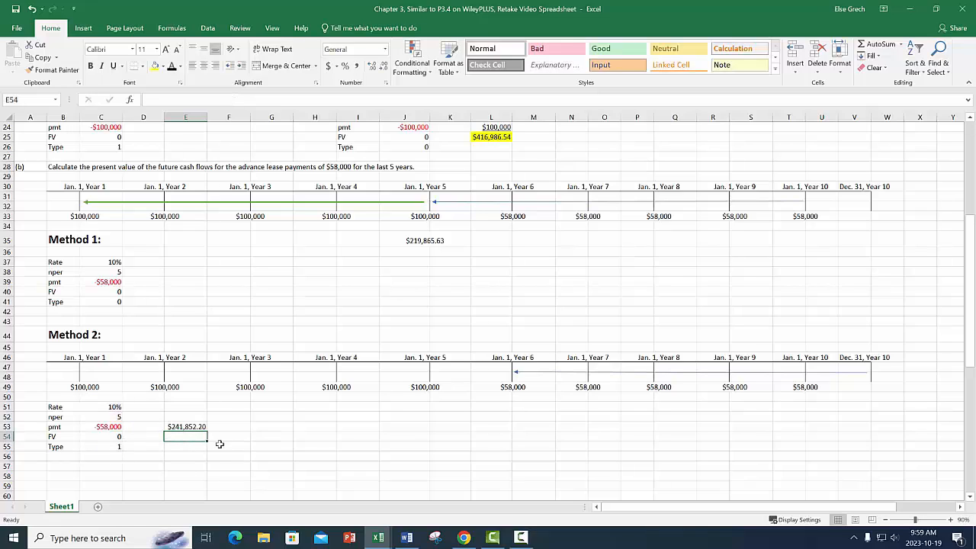
pyautogui.click(193, 428)
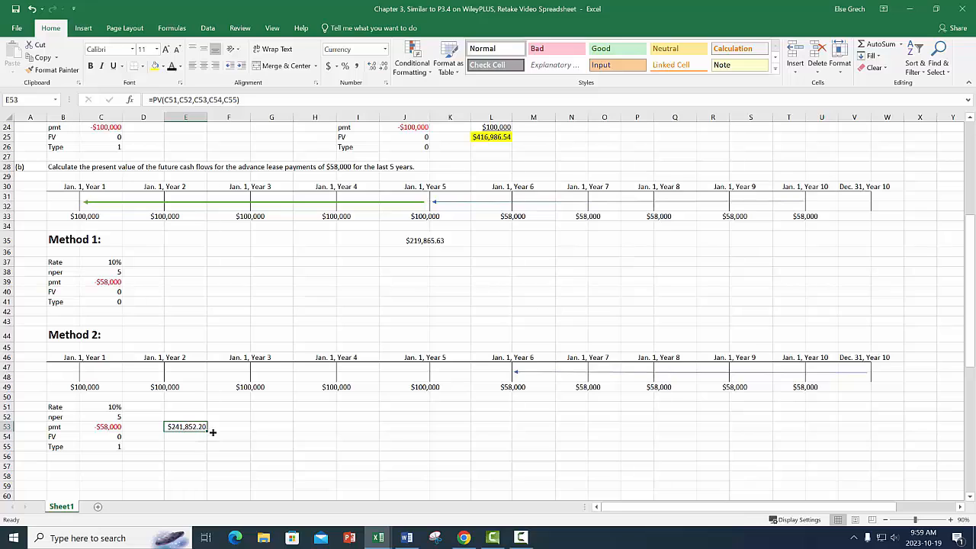
# Merge and center L51:M51 below the Year 6 payment and link it to the present value in E53.
pyautogui.moveTo(499, 405); pyautogui.dragTo(516, 404)
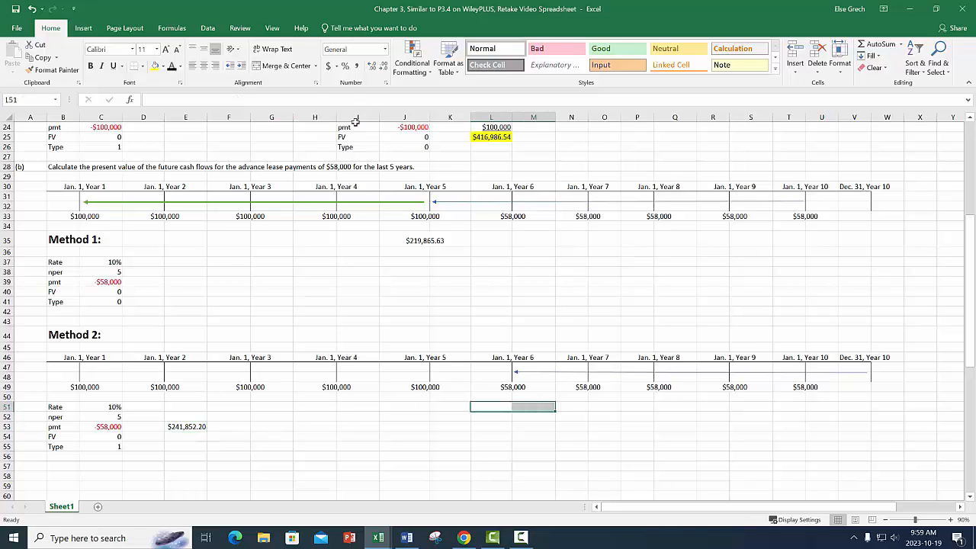
pyautogui.click(284, 66)
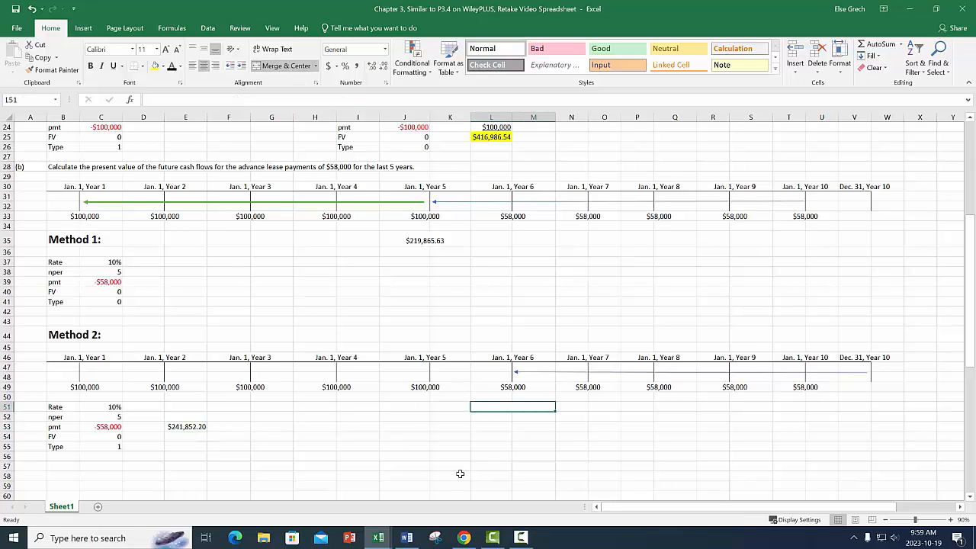
pyautogui.write('+')
pyautogui.click(192, 429)
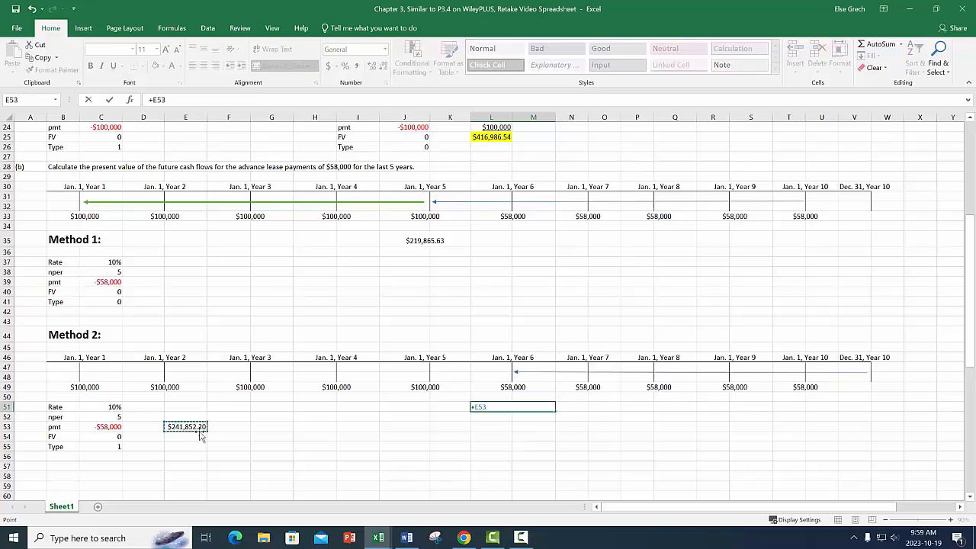
pyautogui.press('Return')
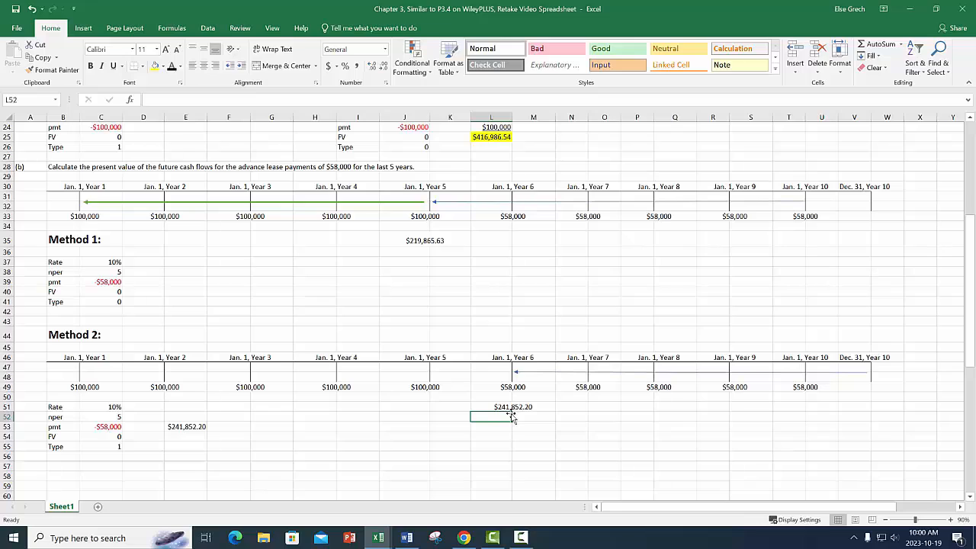
pyautogui.scroll(8, 439, 309)
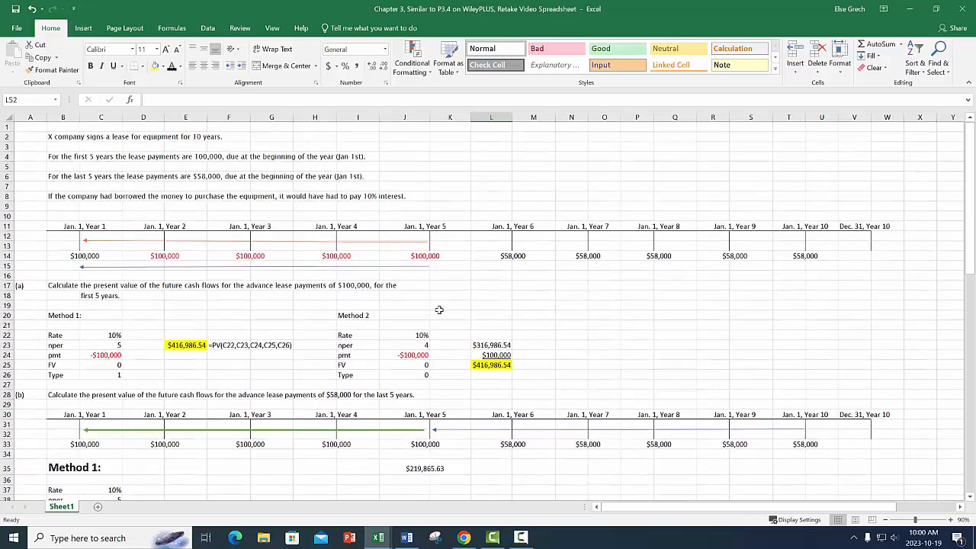
pyautogui.scroll(-2, 439, 310)
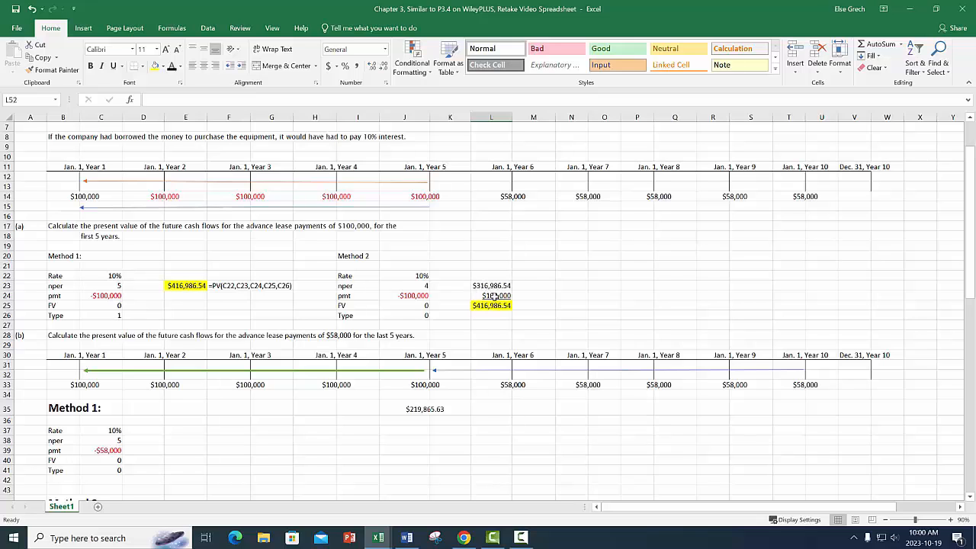
pyautogui.scroll(-9, 494, 301)
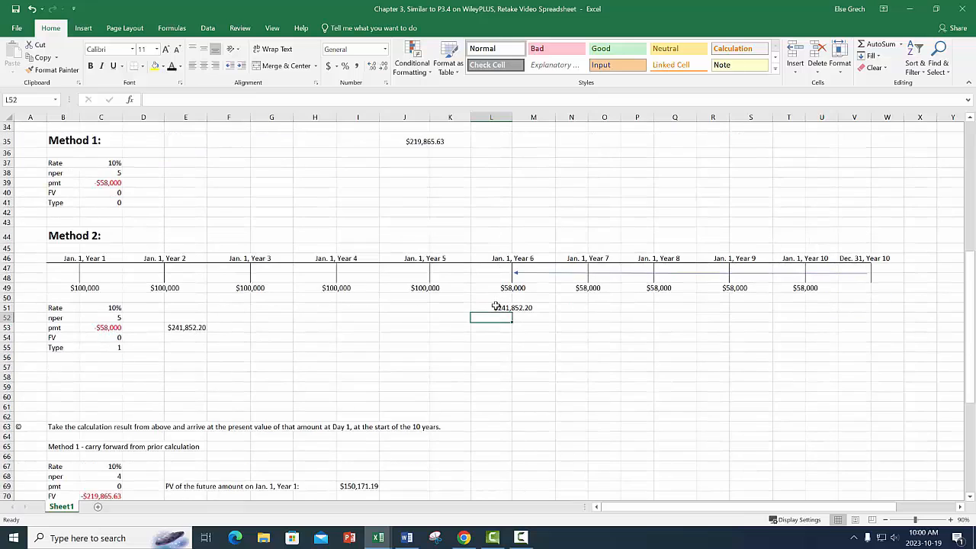
pyautogui.scroll(1, 495, 305)
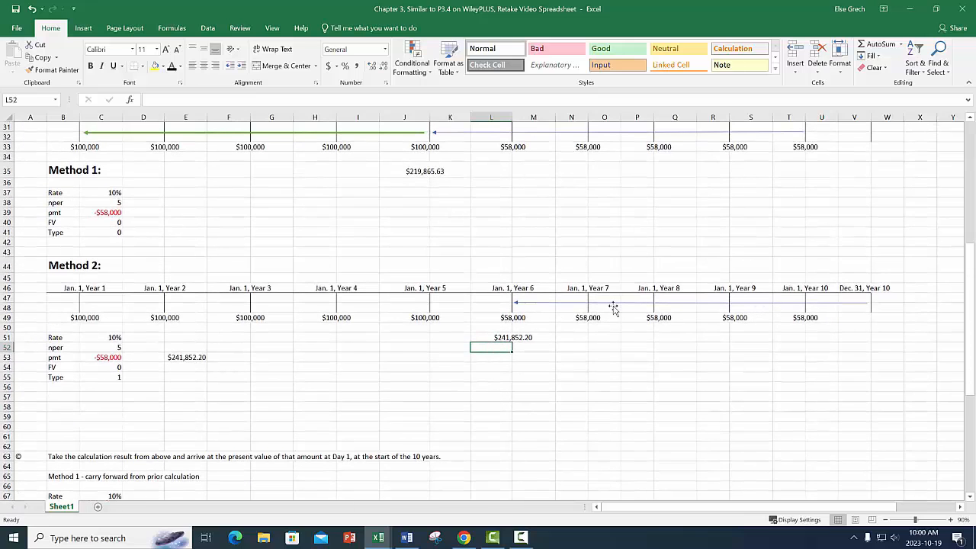
pyautogui.click(517, 337)
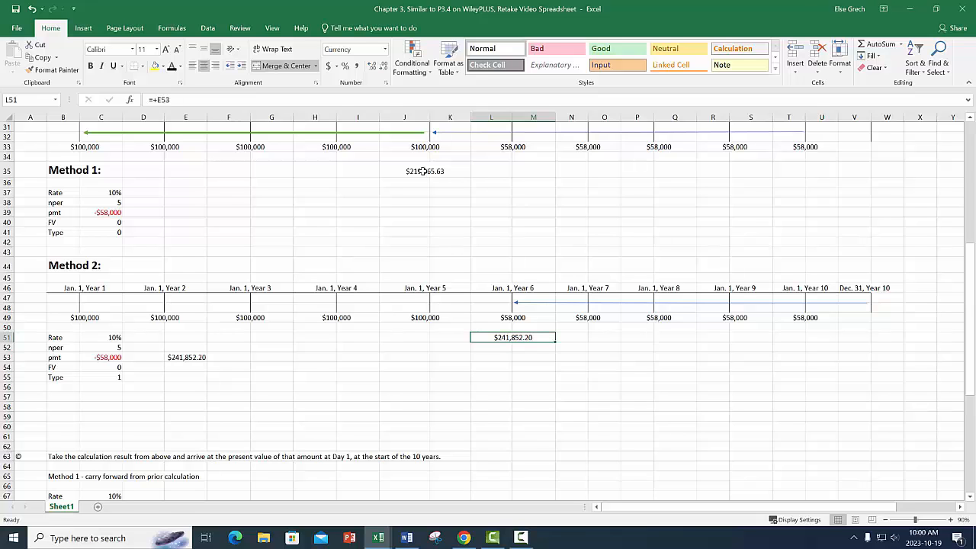
# Delete the empty rows 57 to 61 between the Method 2 inputs and part (c).
pyautogui.scroll(-5, 368, 402)
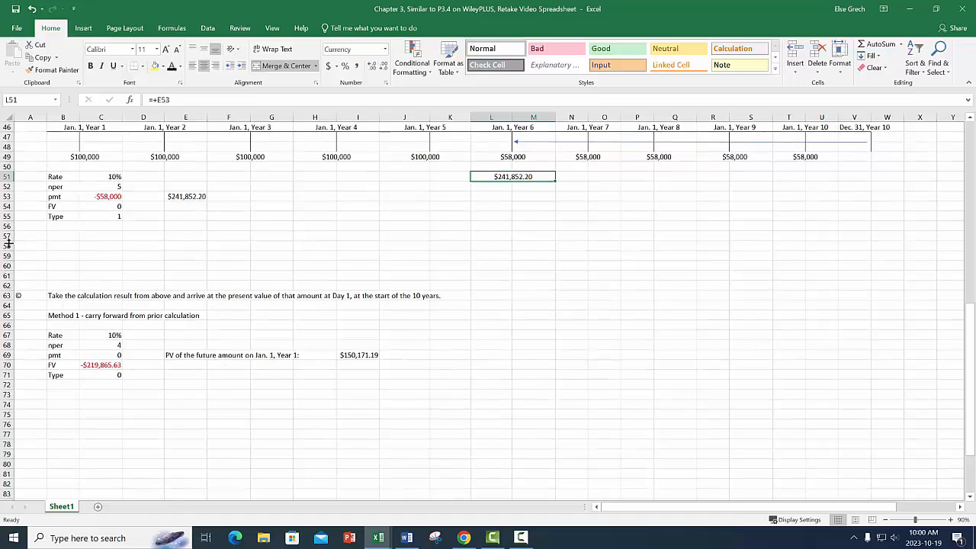
pyautogui.moveTo(5, 237); pyautogui.dragTo(5, 276)
pyautogui.rightClick(236, 249)
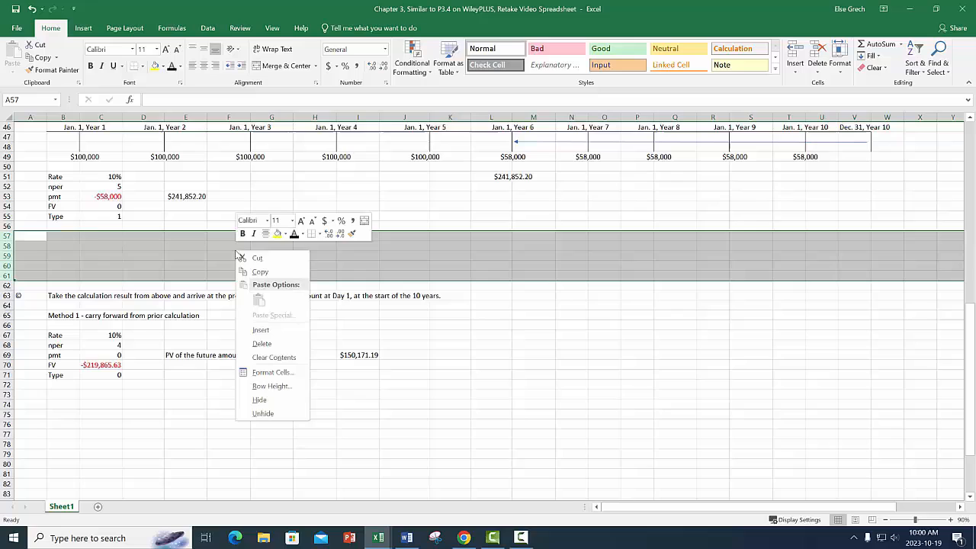
pyautogui.click(263, 344)
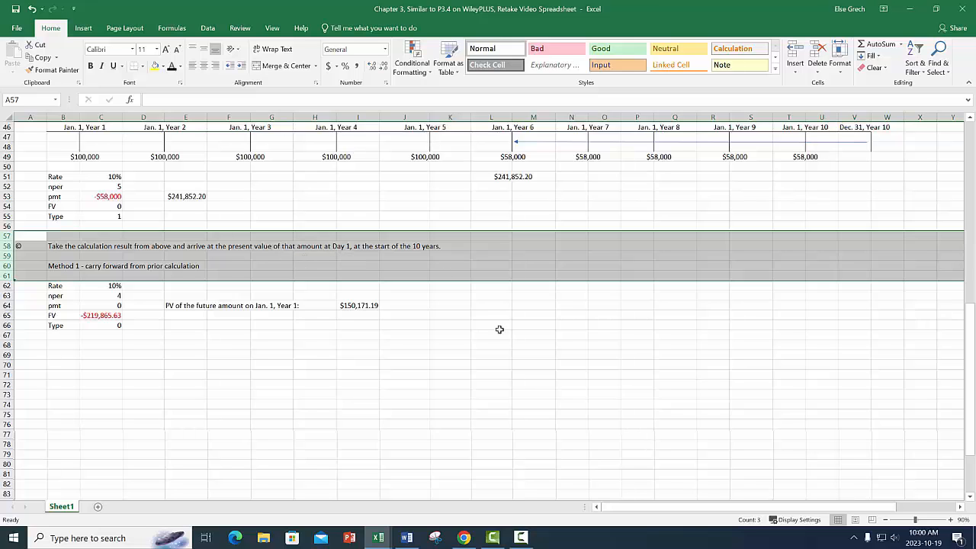
# Draw a straight arrow about 21.77 cm long on the Method 2 timeline, from Jan. 1, Year 6 back to Jan. 1, Year 1.
pyautogui.scroll(2, 505, 333)
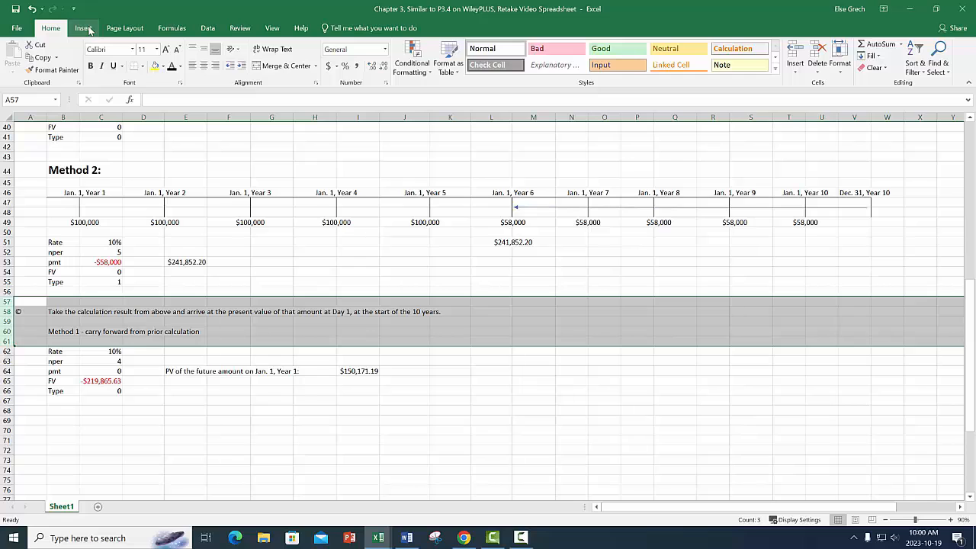
pyautogui.click(84, 28)
pyautogui.click(168, 57)
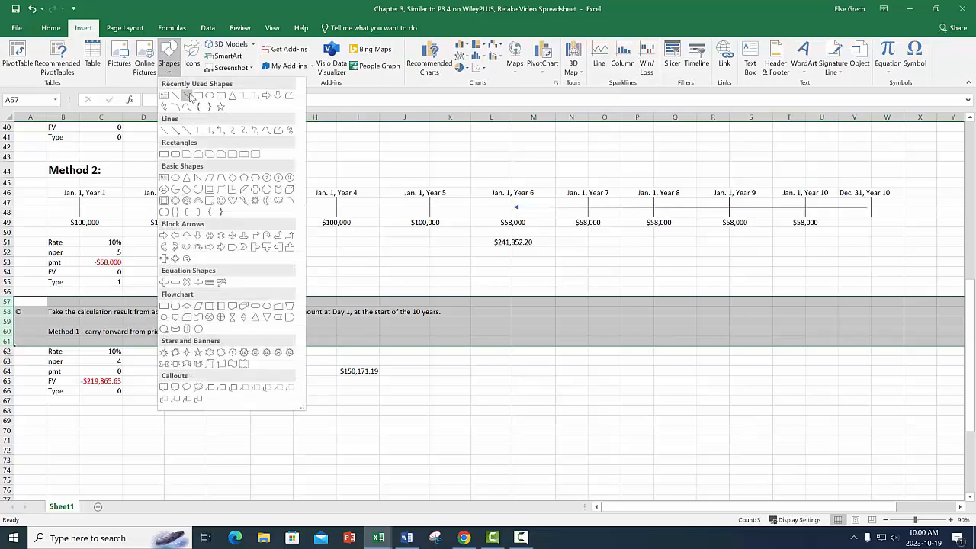
pyautogui.click(188, 96)
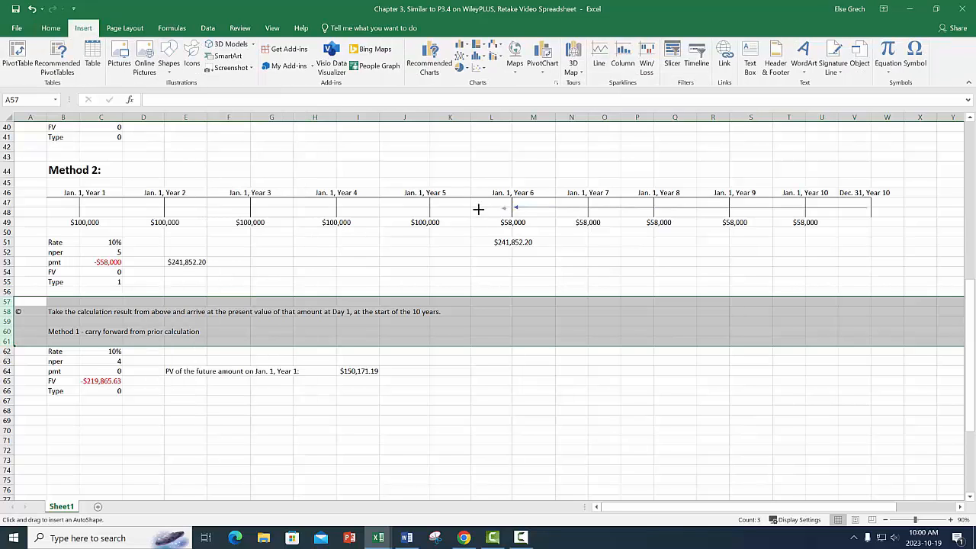
pyautogui.moveTo(479, 208); pyautogui.dragTo(84, 208)
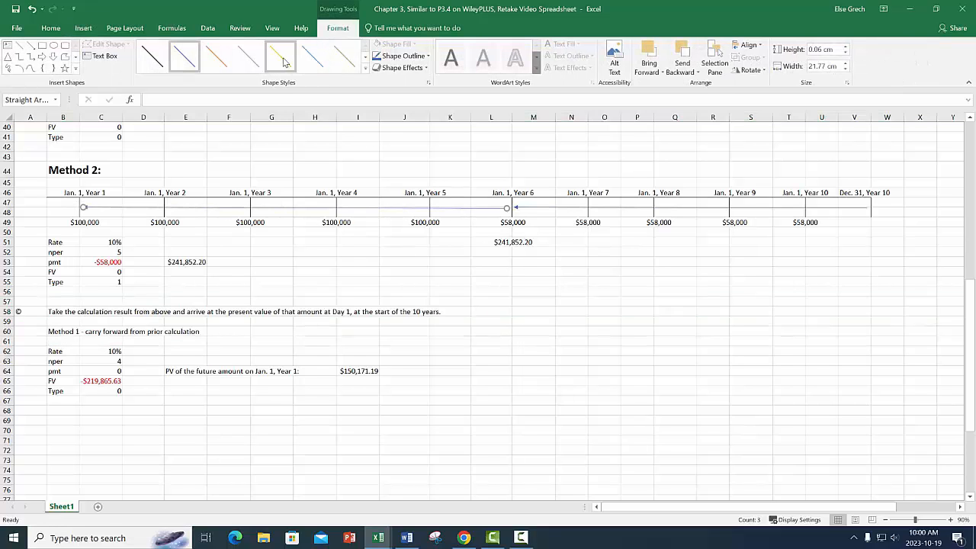
# Give the Year 6 to Year 1 arrow the gold line style and a 2¼ pt outline weight.
pyautogui.click(284, 62)
pyautogui.click(403, 55)
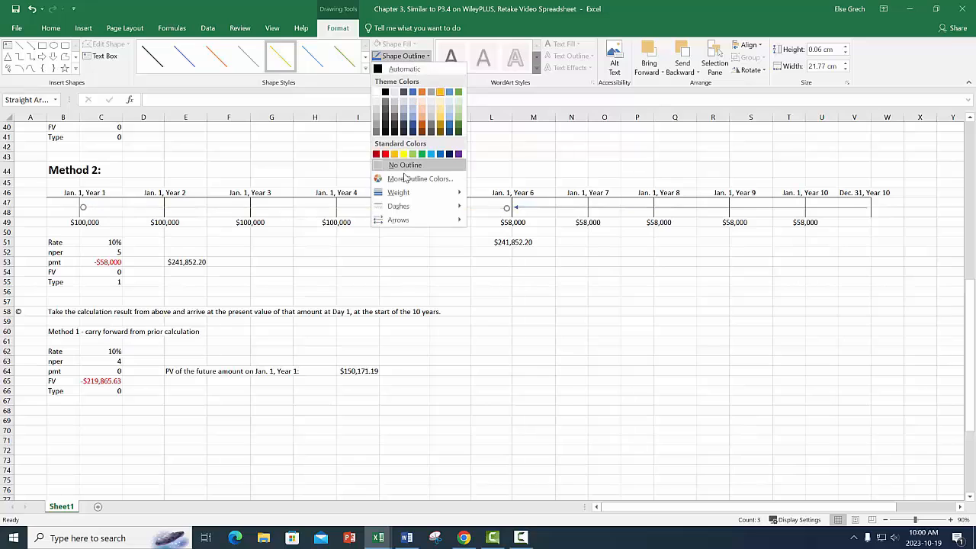
pyautogui.moveTo(402, 192)
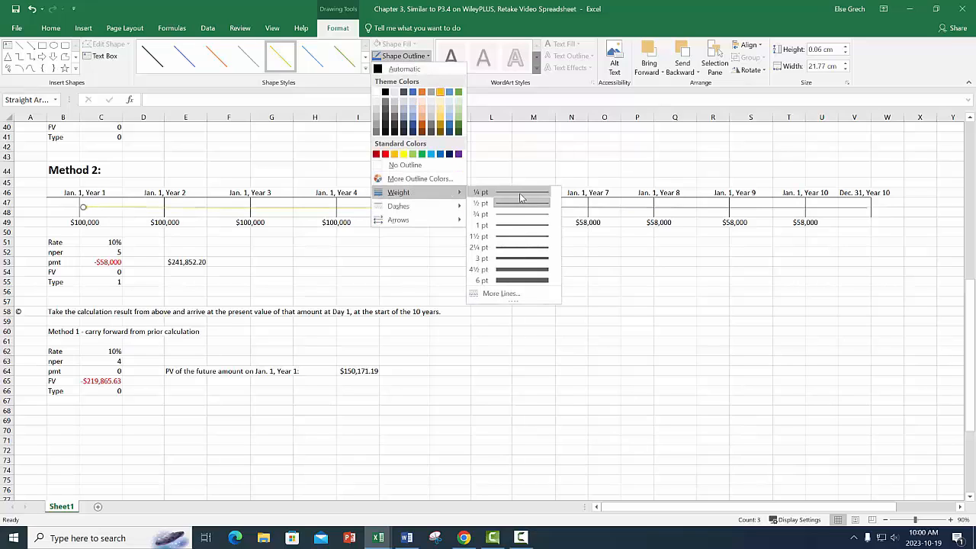
pyautogui.click(521, 249)
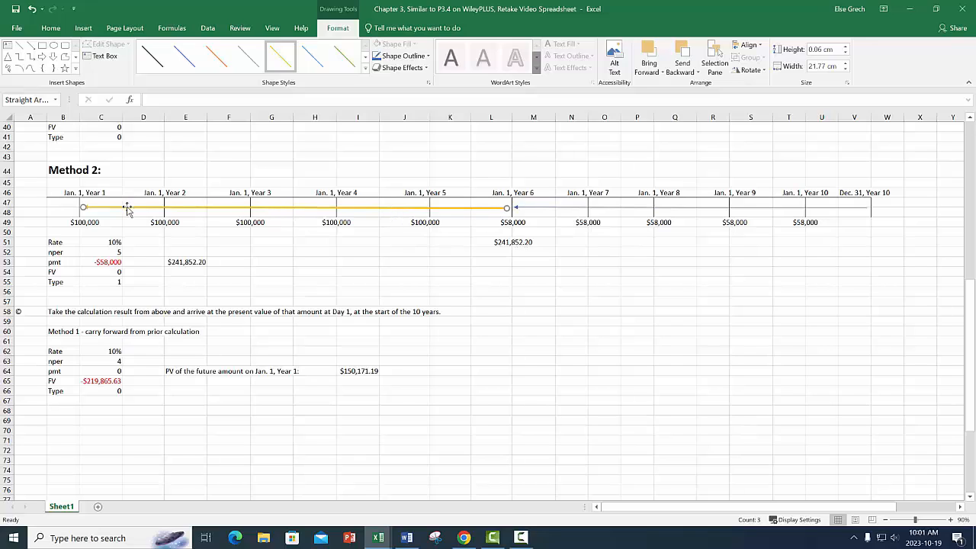
# Enter the heading "Method 2 - carry forward from part (b), Method 2:" in K60, beside the Method 1 heading of part (c).
pyautogui.click(458, 331)
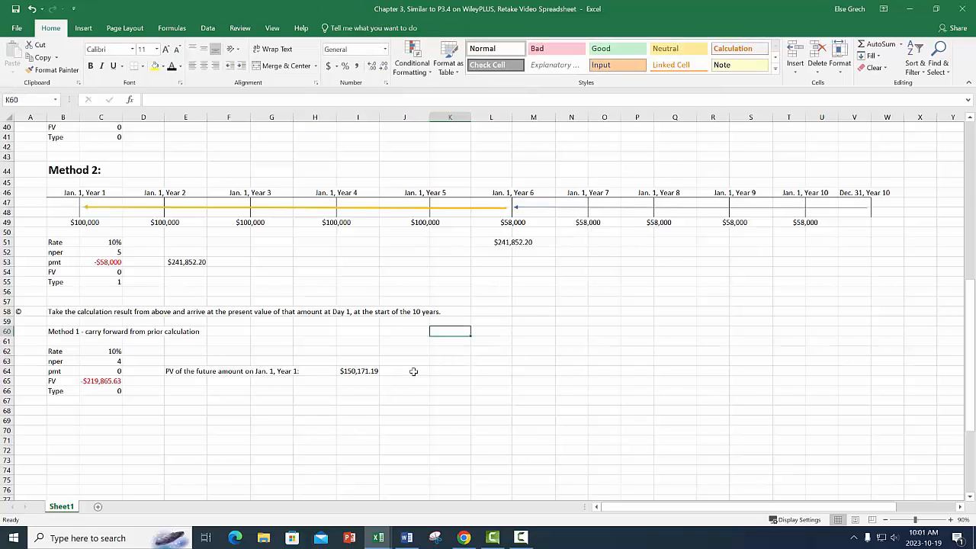
pyautogui.write('Metho')
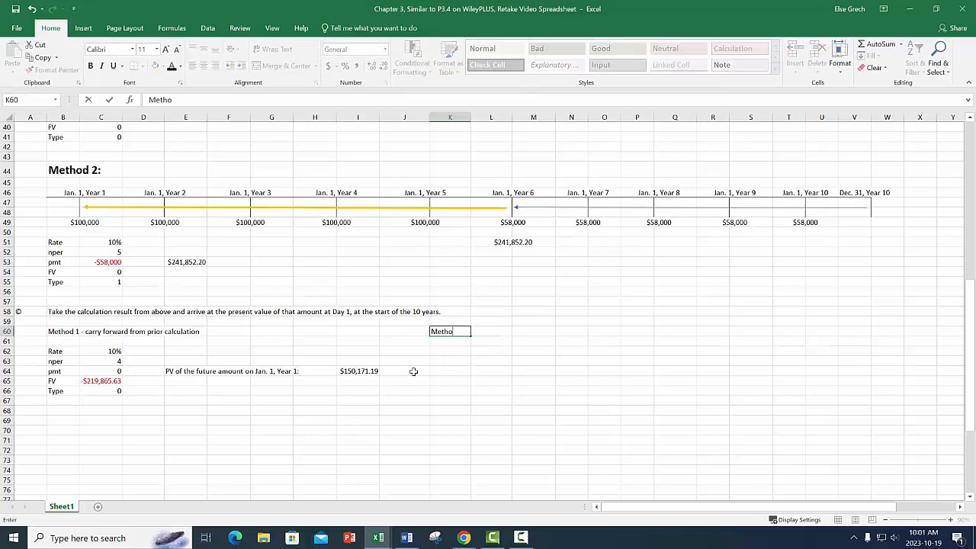
pyautogui.write('d 2 - carry forward fr')
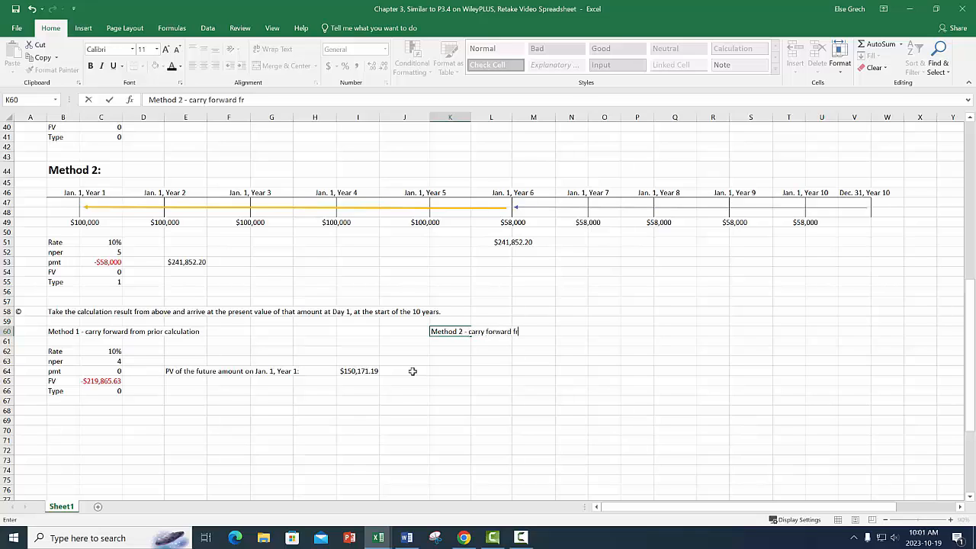
pyautogui.write('om part (b), Method')
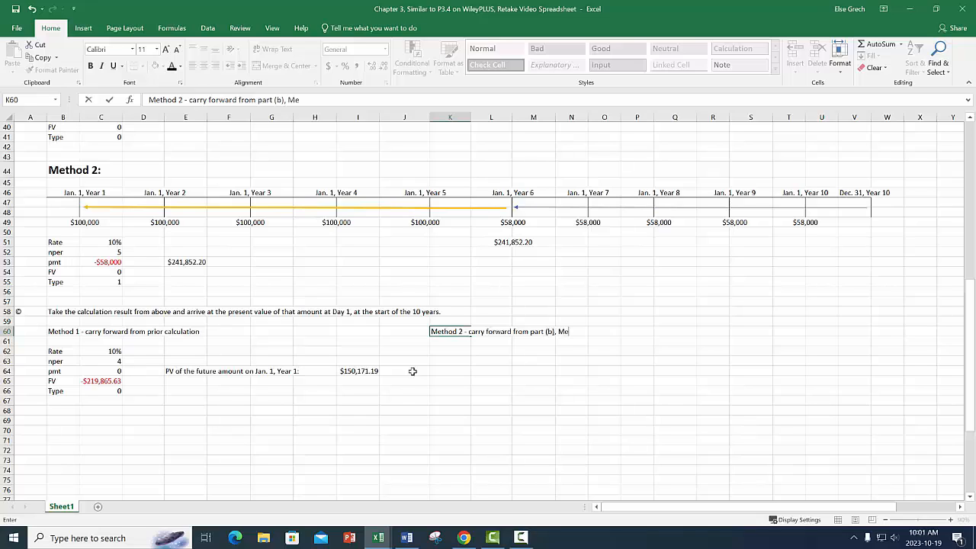
pyautogui.press('Return')
pyautogui.press('Return')
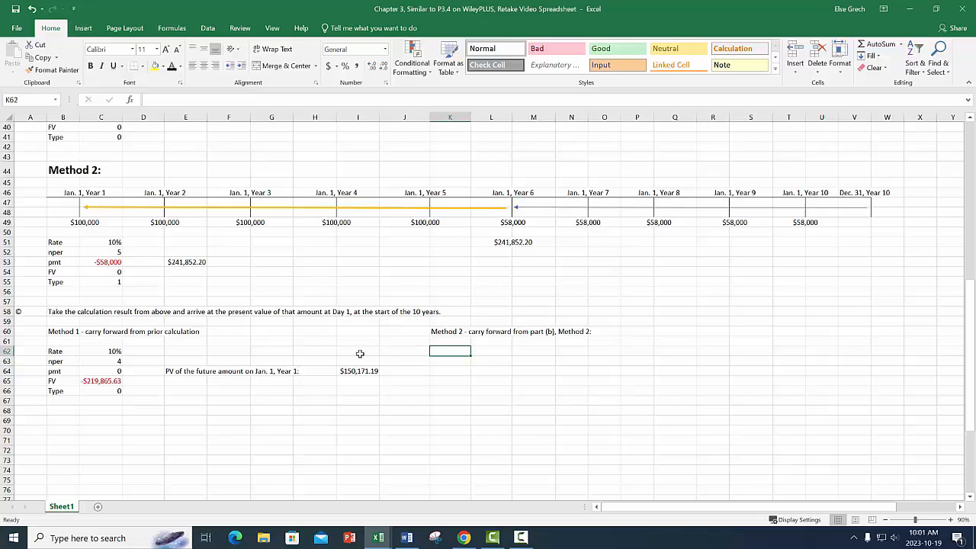
# Link K62 to the Rate label in B62 and fill the formula down to K66 for the remaining input labels.
pyautogui.write('+')
pyautogui.click(68, 353)
pyautogui.press('Return')
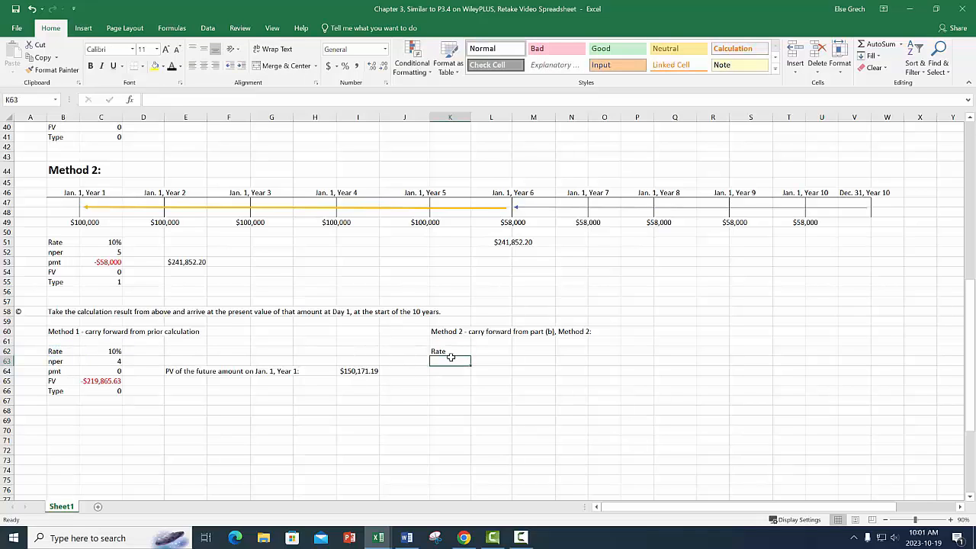
pyautogui.click(451, 352)
pyautogui.moveTo(471, 354); pyautogui.dragTo(474, 398)
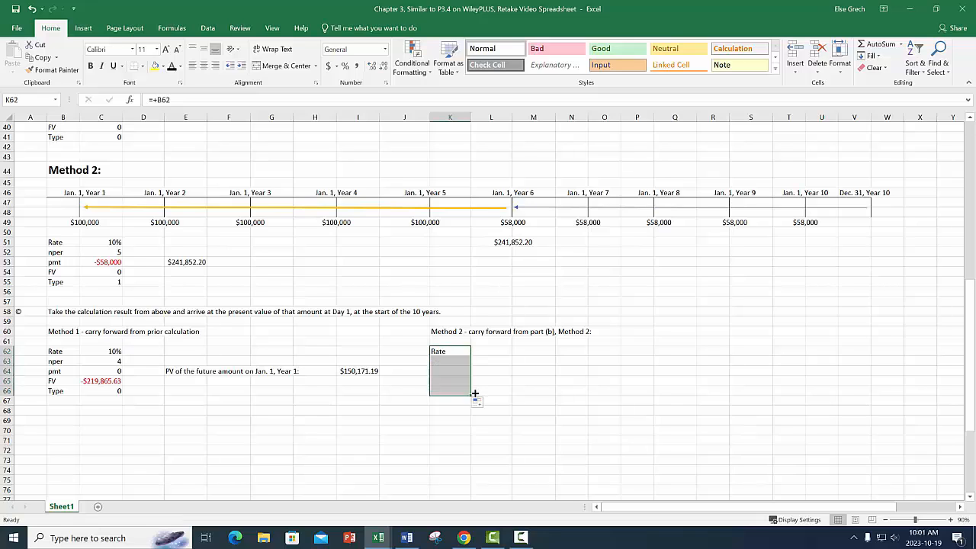
# Enter the Method 2 carry-forward inputs in L62:L64: Rate 10%, nper 5 and pmt 0.
pyautogui.click(491, 352)
pyautogui.write('10%')
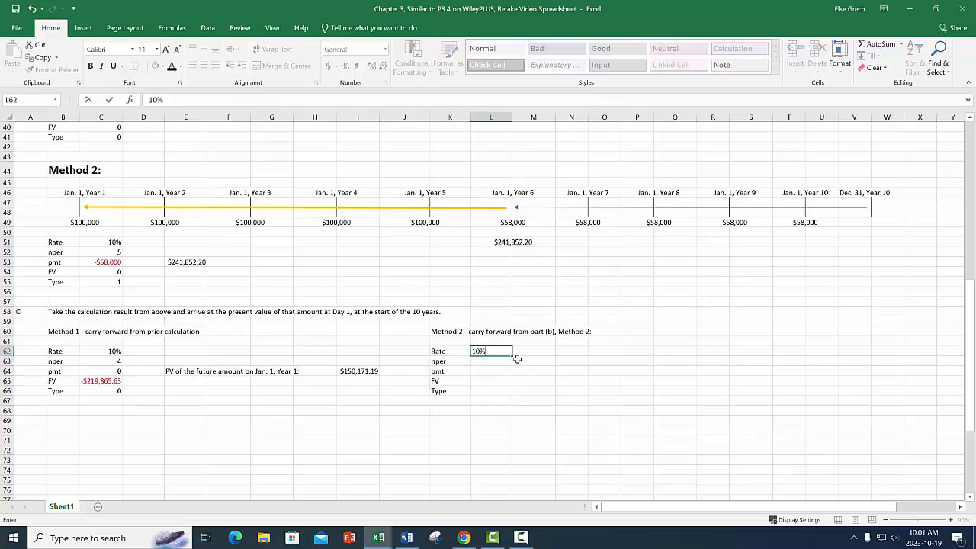
pyautogui.press('Return')
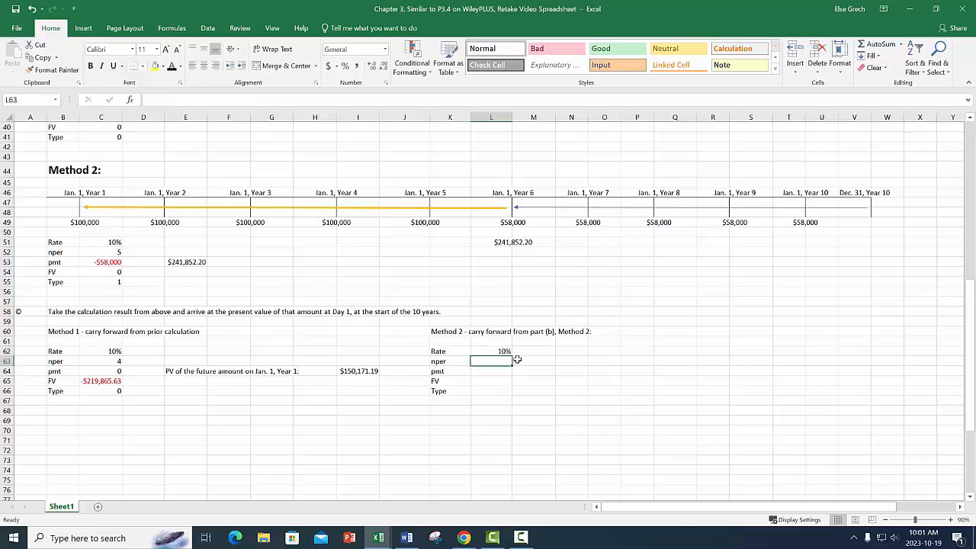
pyautogui.write('5')
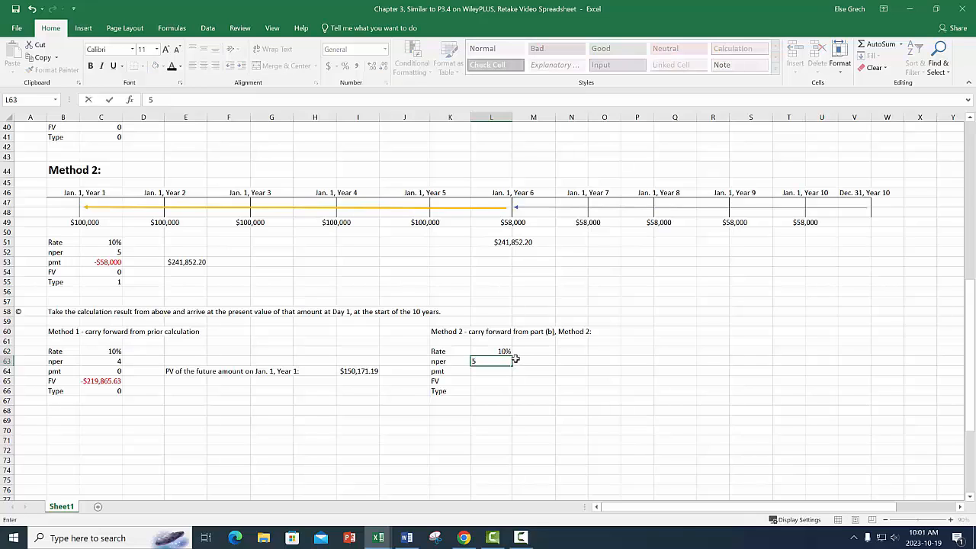
pyautogui.press('Return')
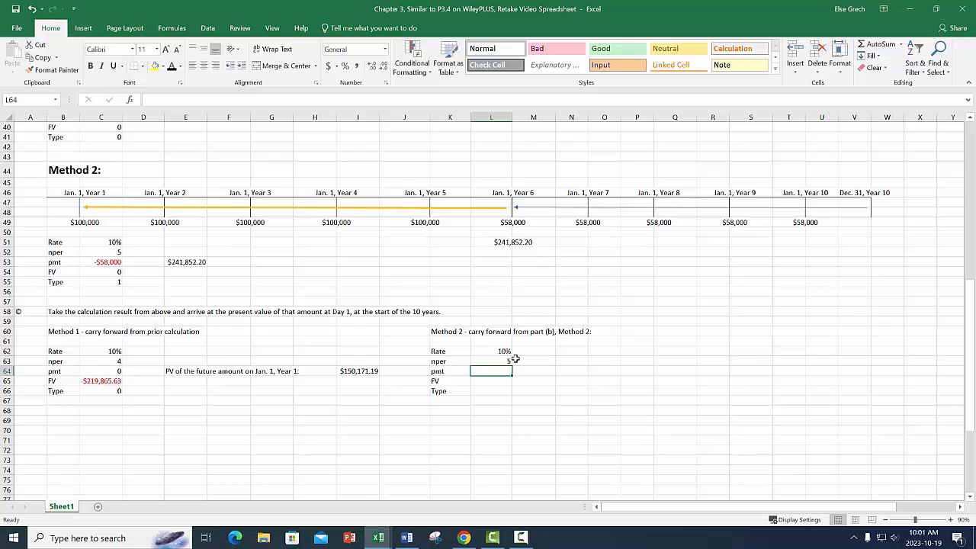
pyautogui.write('0')
pyautogui.press('Return')
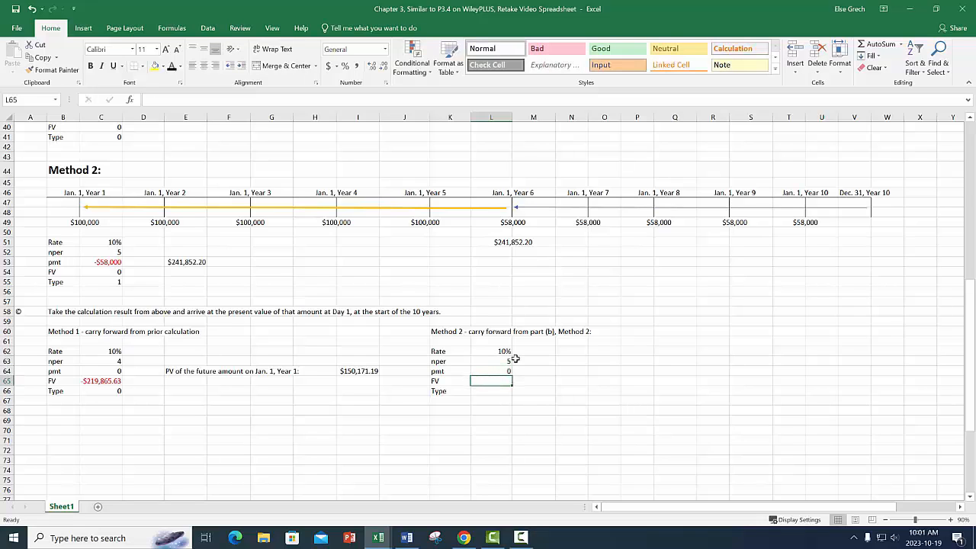
# Link the FV input in L65 to the Year 6 present value in L51 and set Type to 0.
pyautogui.write('+')
pyautogui.click(523, 242)
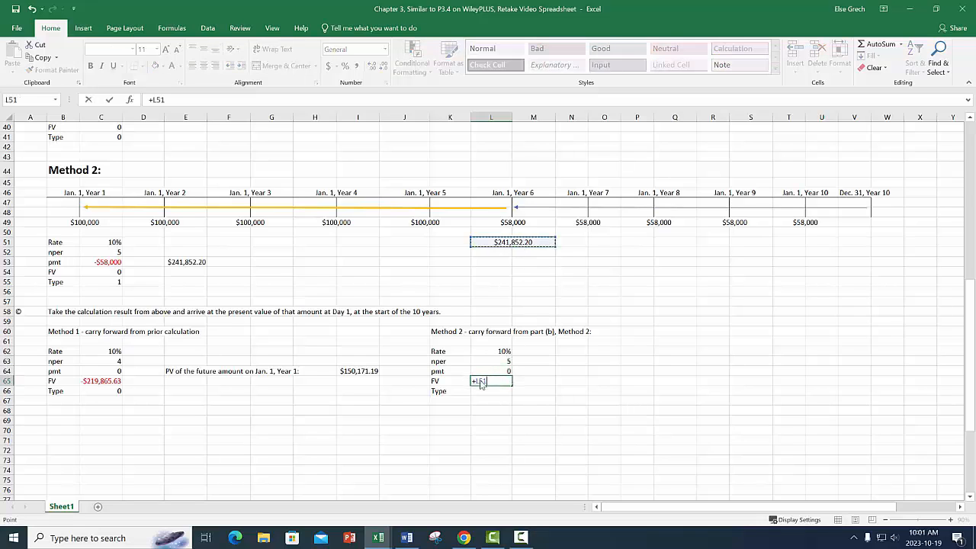
pyautogui.press('Return')
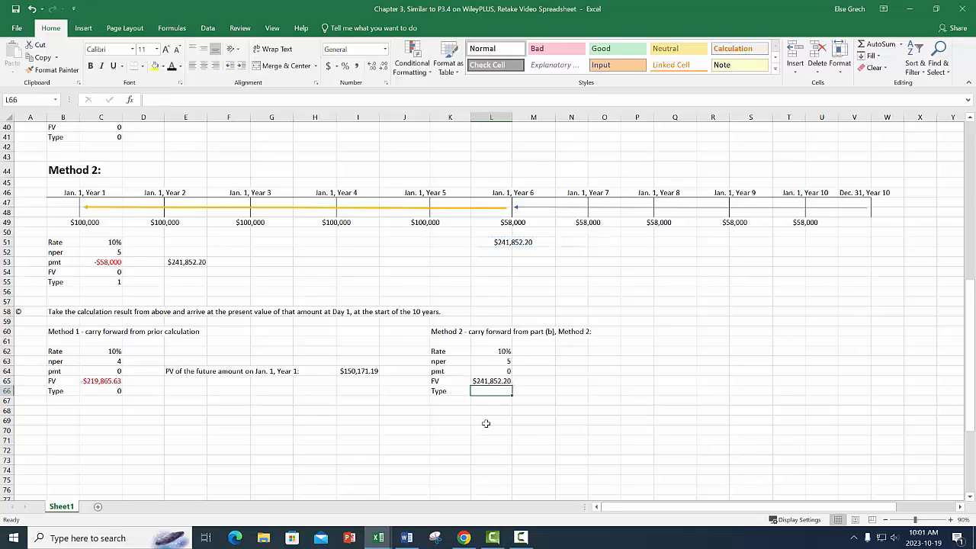
pyautogui.write('0')
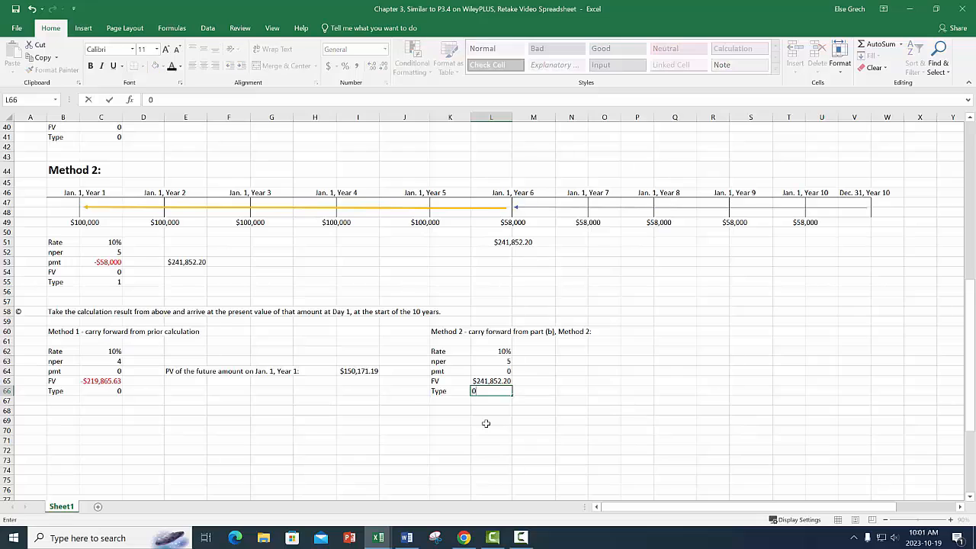
pyautogui.press('Return')
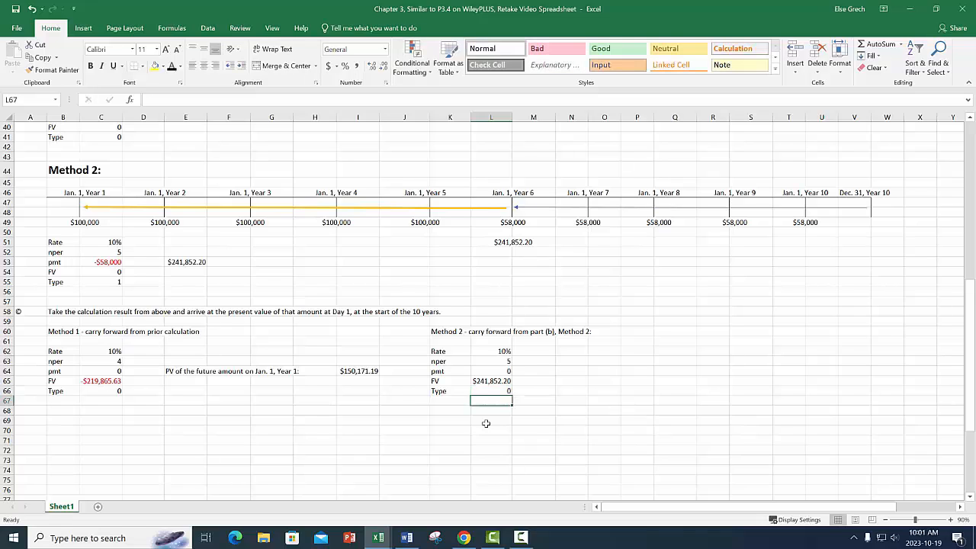
# Label N64 "PV of the future amount on Jan 1, Year 1:" beside the Method 2 inputs.
pyautogui.click(570, 371)
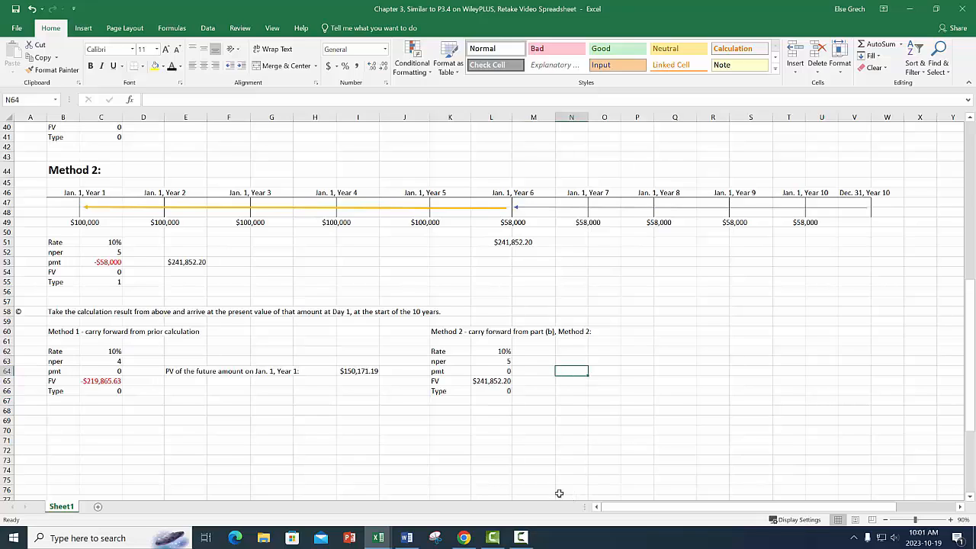
pyautogui.write('PV of the future amount on Jan')
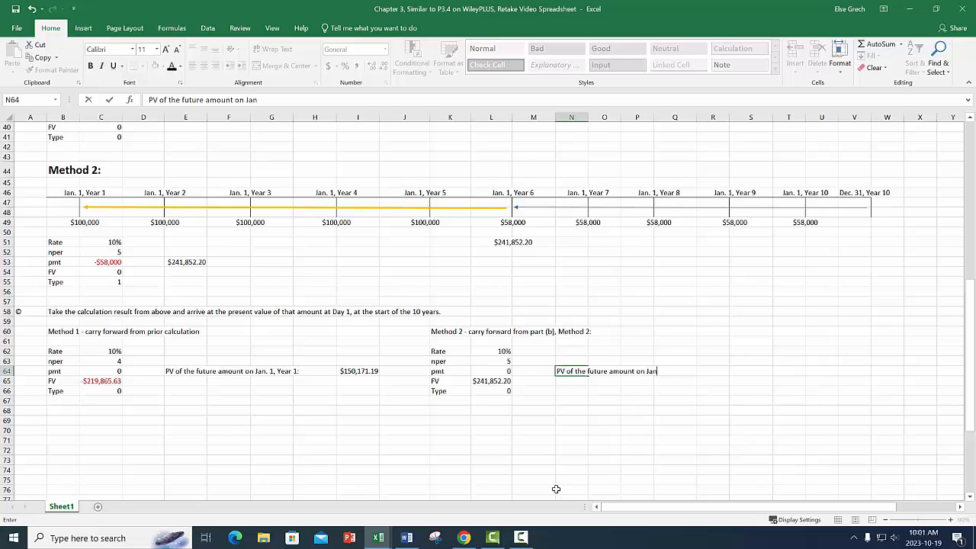
pyautogui.write('Year 1:')
pyautogui.press('Right')
pyautogui.press('Right')
pyautogui.press('Right')
pyautogui.press('Right')
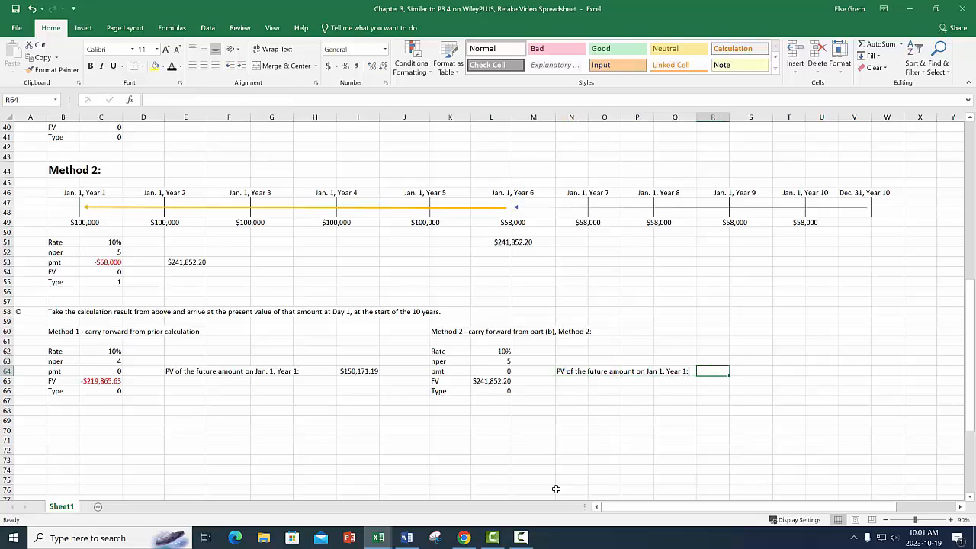
# Calculate the present value in R64 with =PV(L62,L63,L64,L65,L66).
pyautogui.write('=PV(')
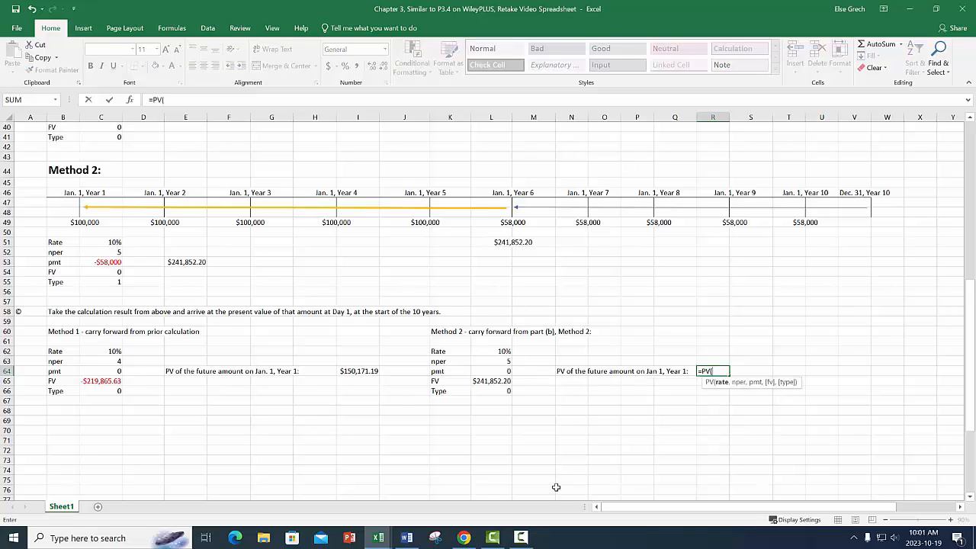
pyautogui.click(500, 351)
pyautogui.write(',')
pyautogui.click(502, 360)
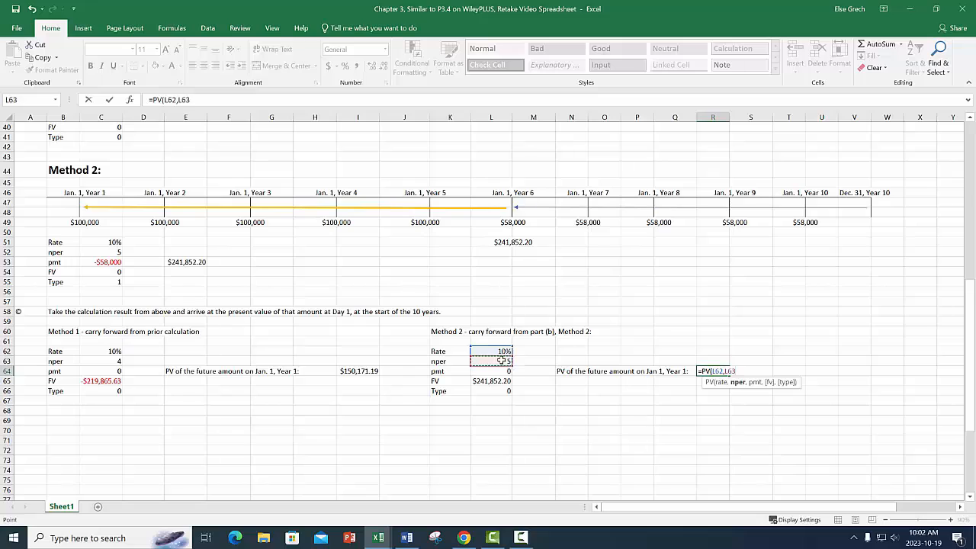
pyautogui.write(',')
pyautogui.click(500, 371)
pyautogui.write(',')
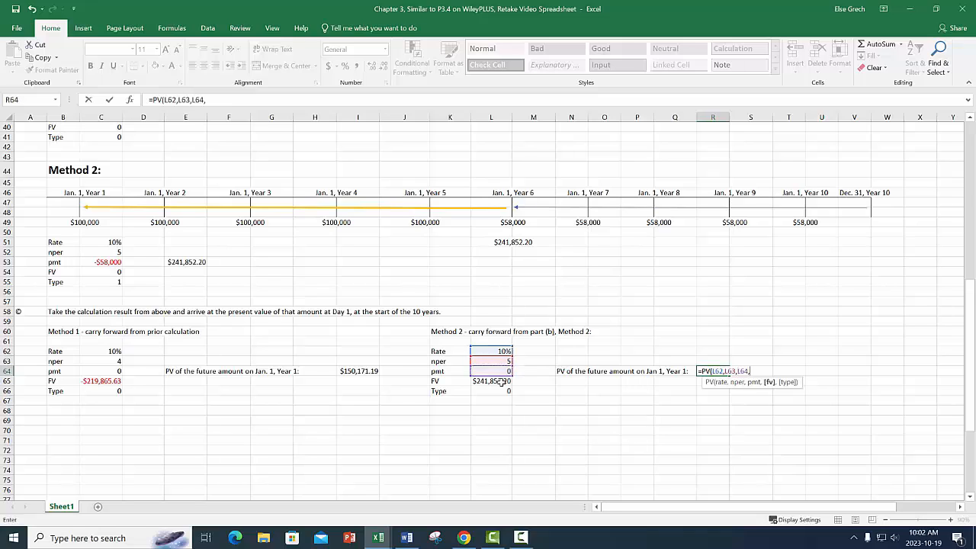
pyautogui.click(501, 380)
pyautogui.write(',')
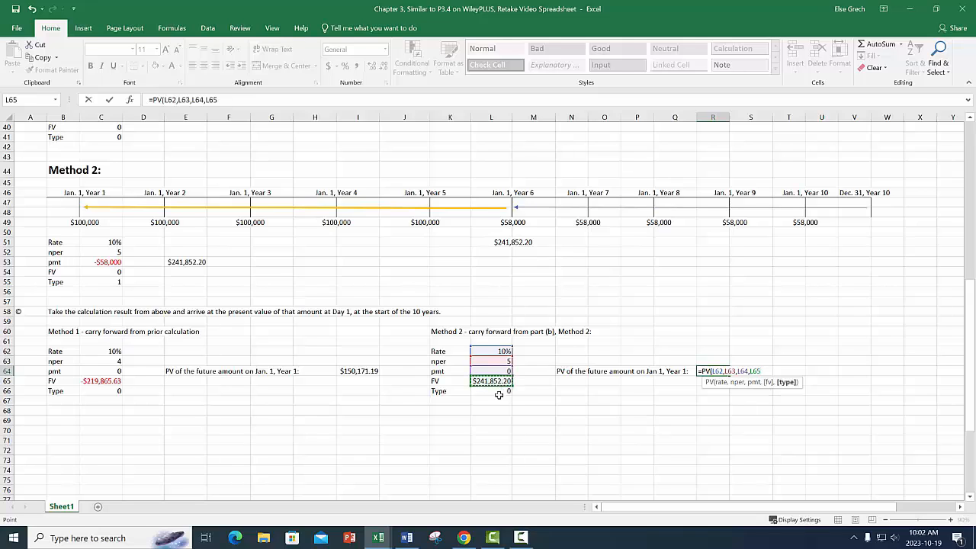
pyautogui.click(498, 391)
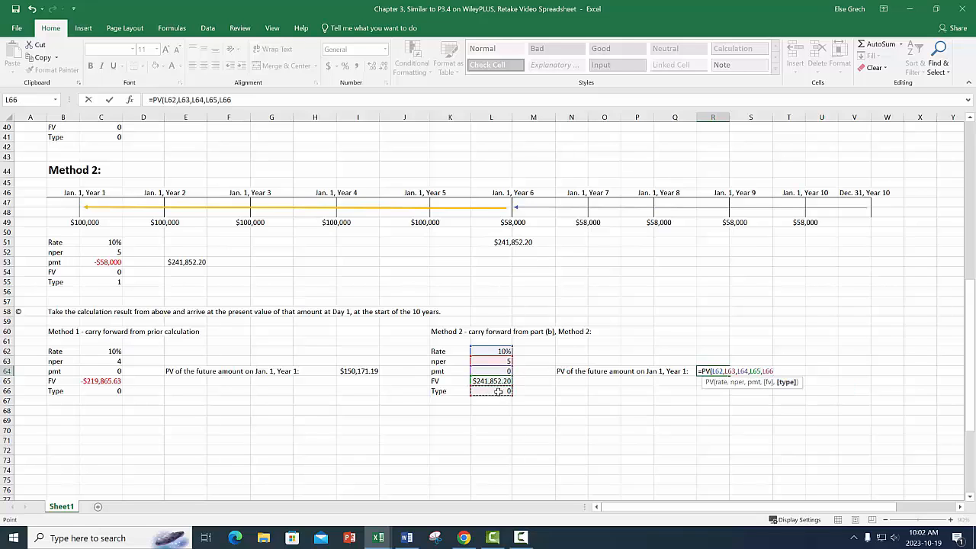
pyautogui.press('Return')
# Reverse the sign of the FV input in L65 by changing its formula to =+L51*-1.
pyautogui.click(498, 382)
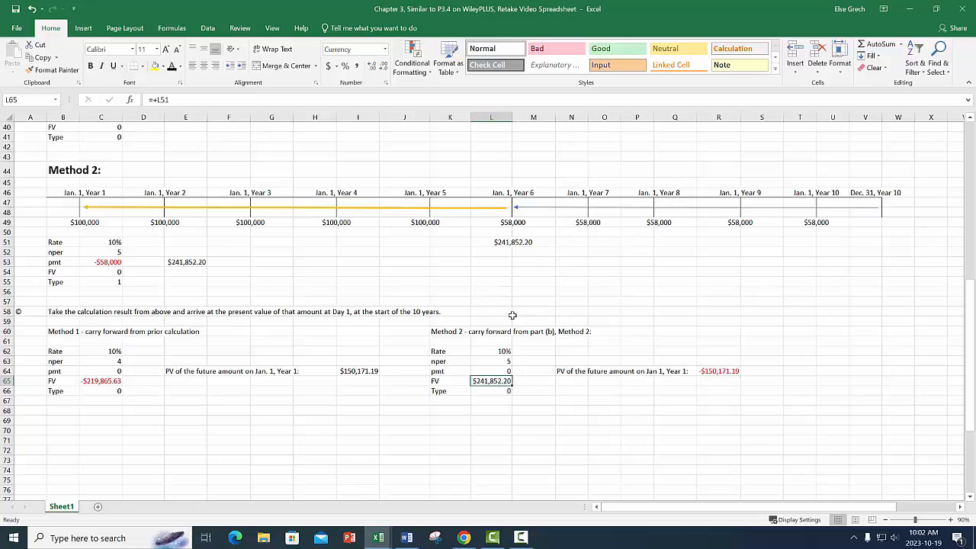
pyautogui.click(169, 100)
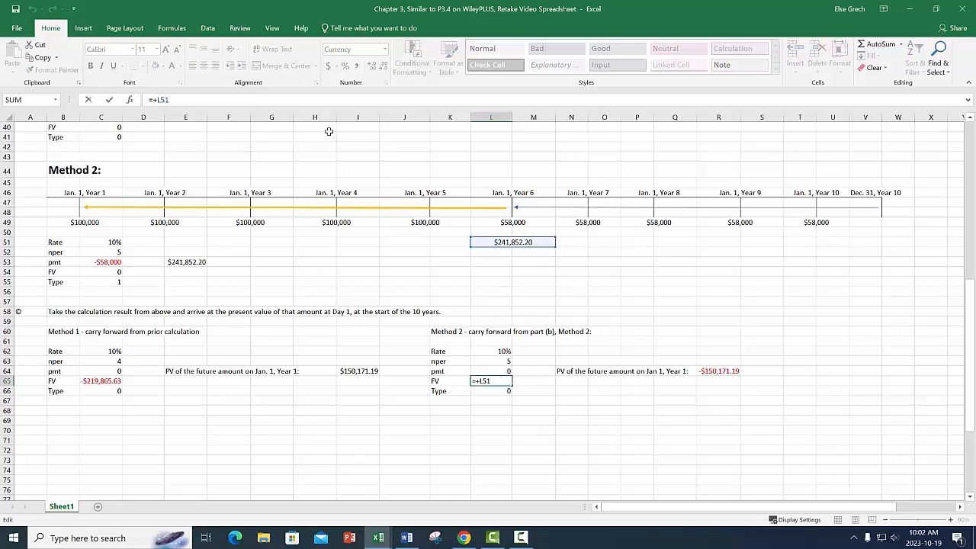
pyautogui.write('*-1')
pyautogui.press('Return')
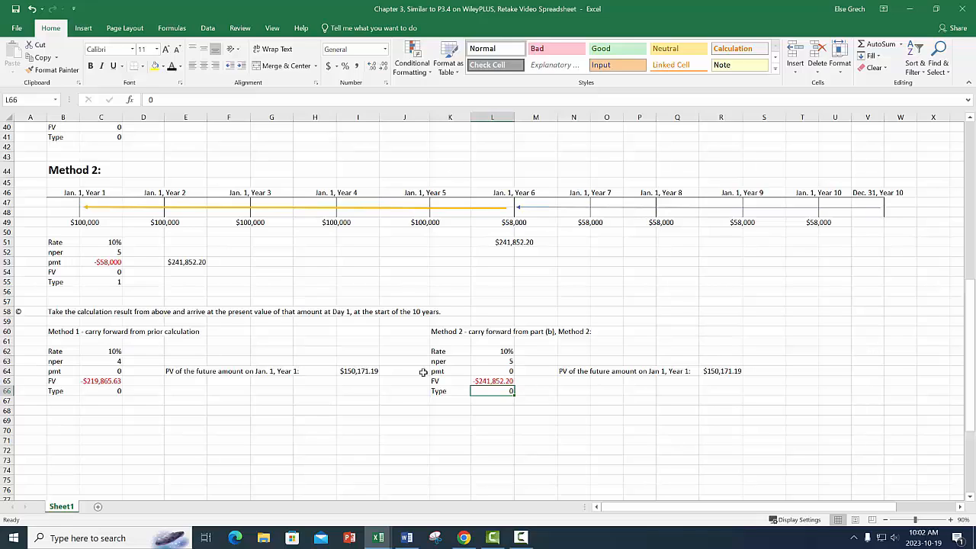
# Highlight both Jan. 1, Year 1 present value results, I64 and R64, with yellow fill.
pyautogui.click(376, 371)
pyautogui.click(154, 65)
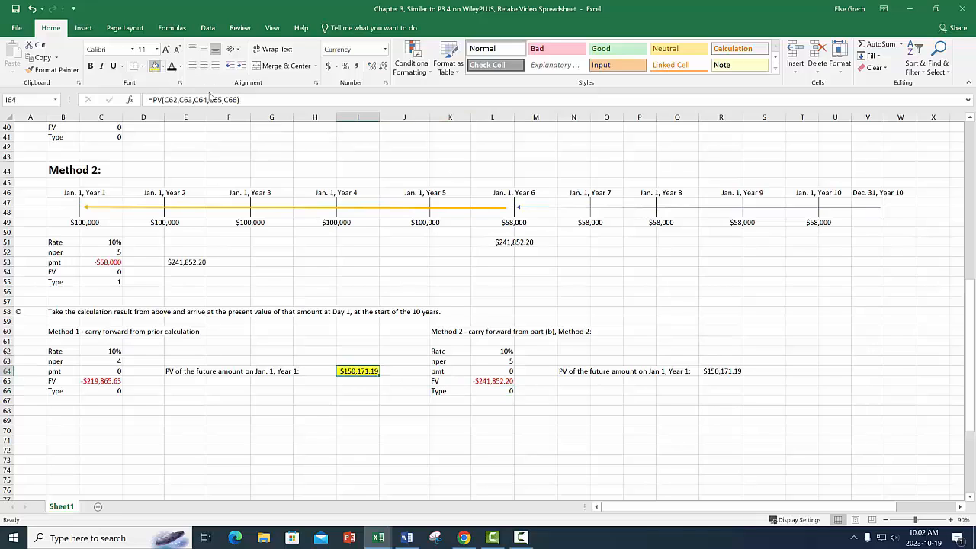
pyautogui.click(720, 371)
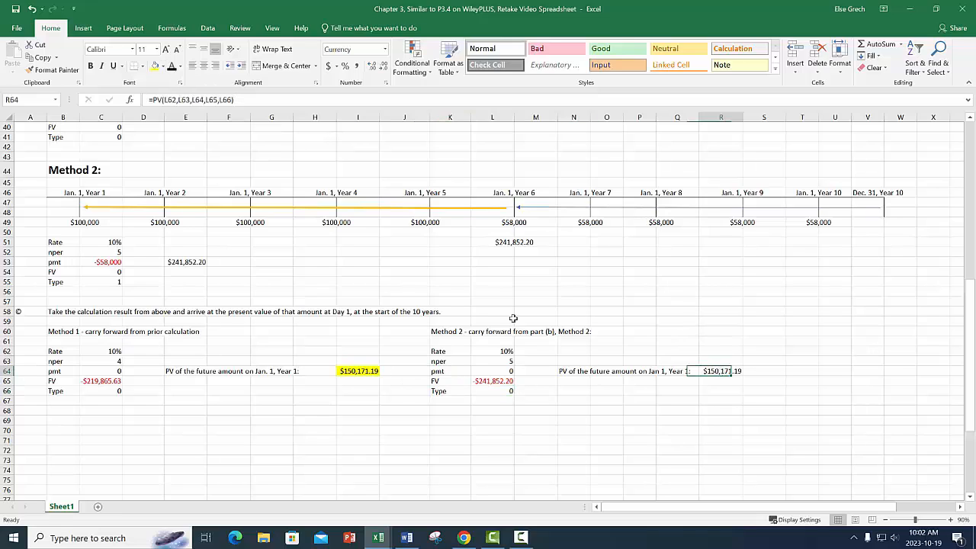
pyautogui.click(155, 66)
# Draw a straight double-headed arrow about 15.91 cm long between the highlighted Method 2 and Method 1 results in row 64.
pyautogui.click(90, 28)
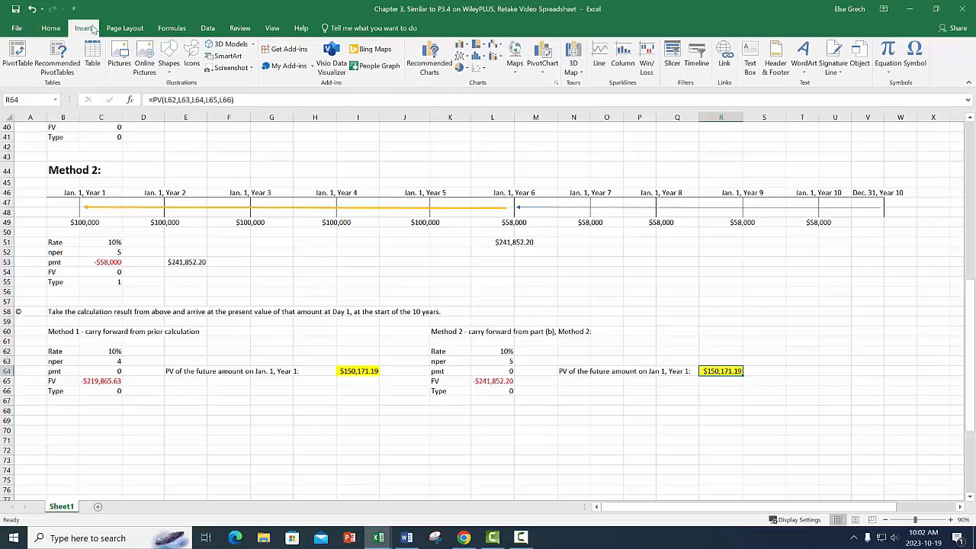
pyautogui.click(172, 72)
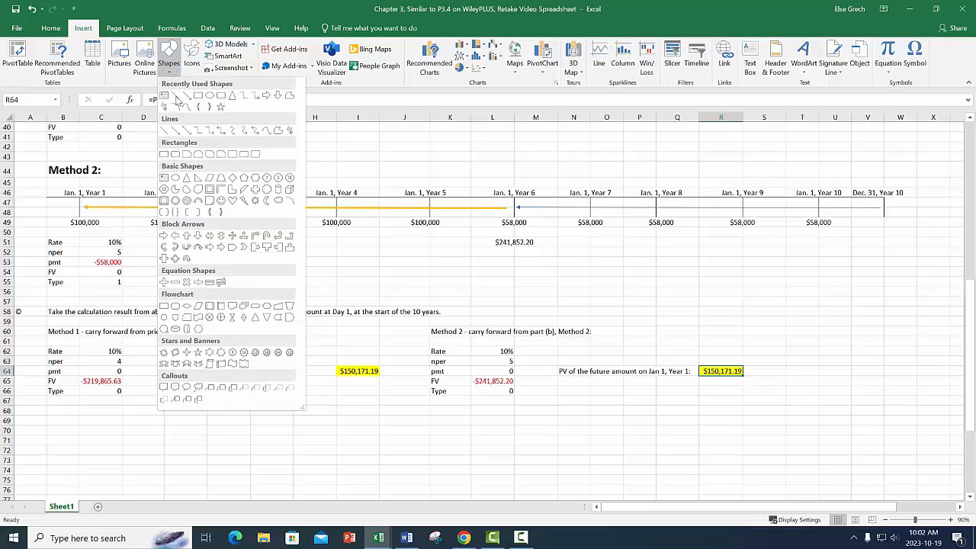
pyautogui.click(187, 132)
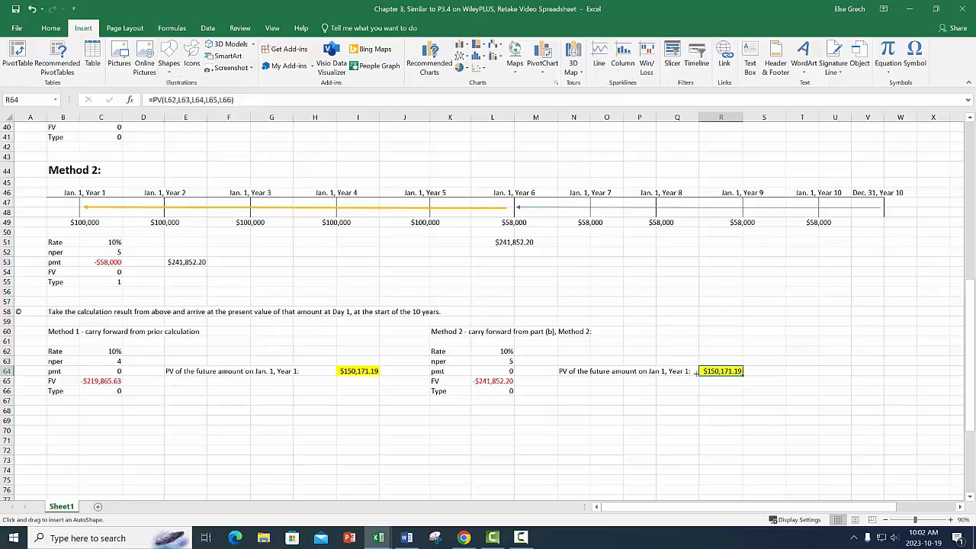
pyautogui.moveTo(691, 370); pyautogui.dragTo(383, 370)
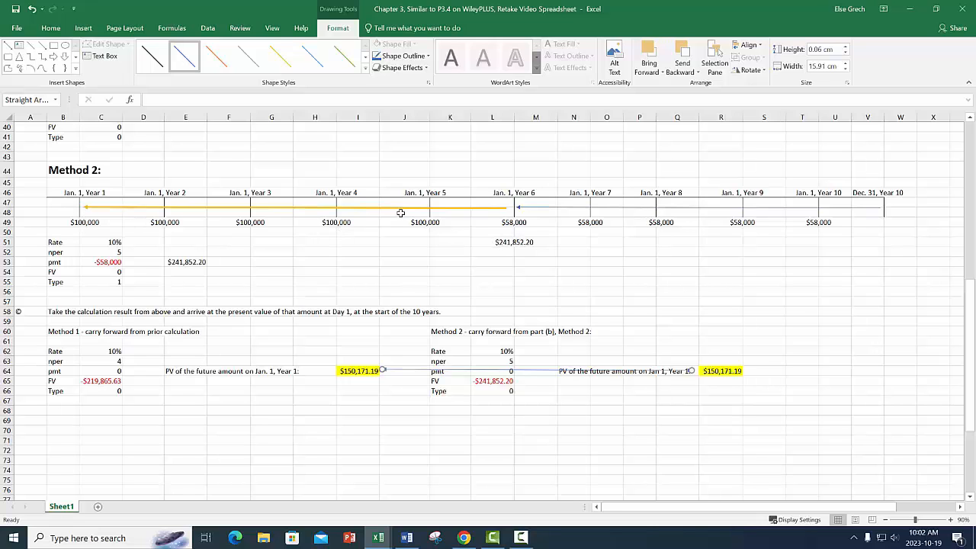
pyautogui.scroll(5, 439, 241)
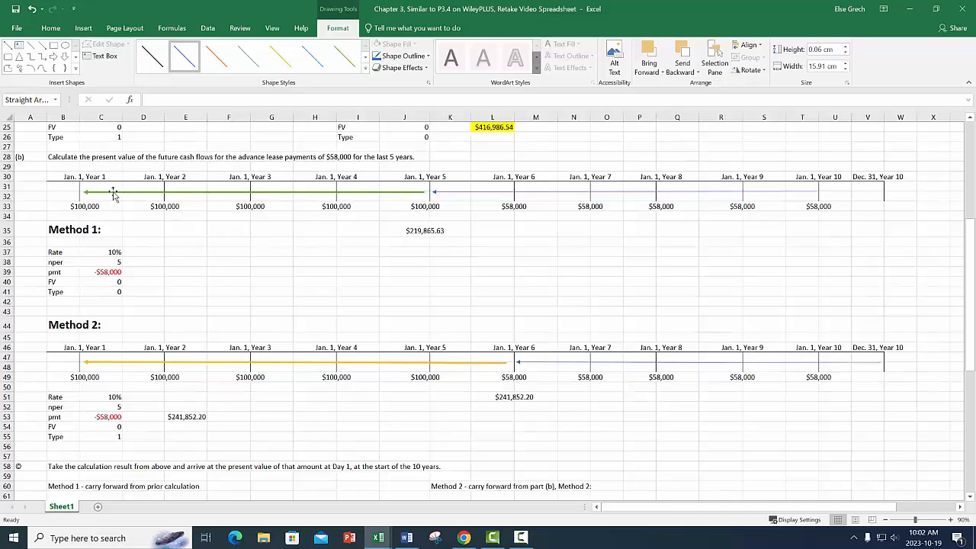
pyautogui.scroll(-6, 349, 313)
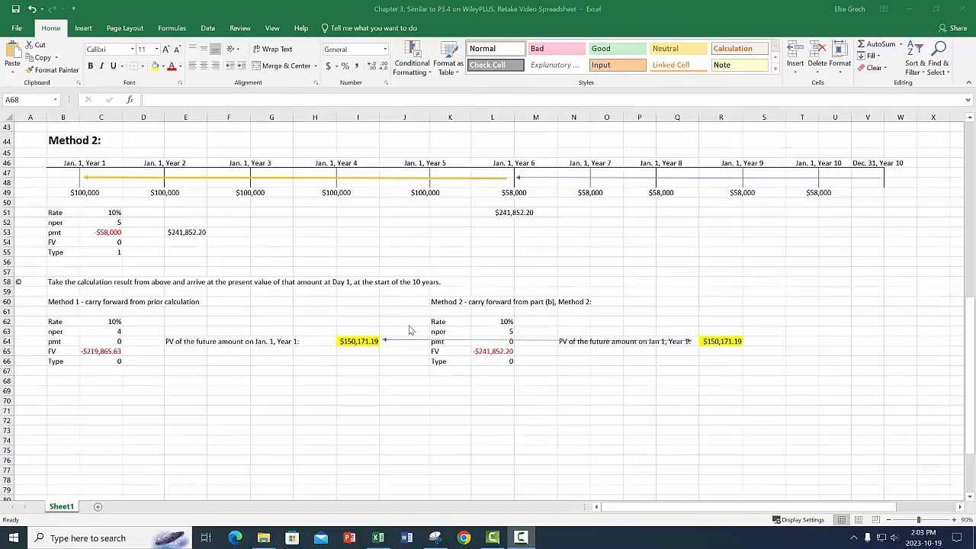
# Delete the blank rows 68 to 81 between the part (c) calculations and the part (d) question.
pyautogui.scroll(5, 190, 305)
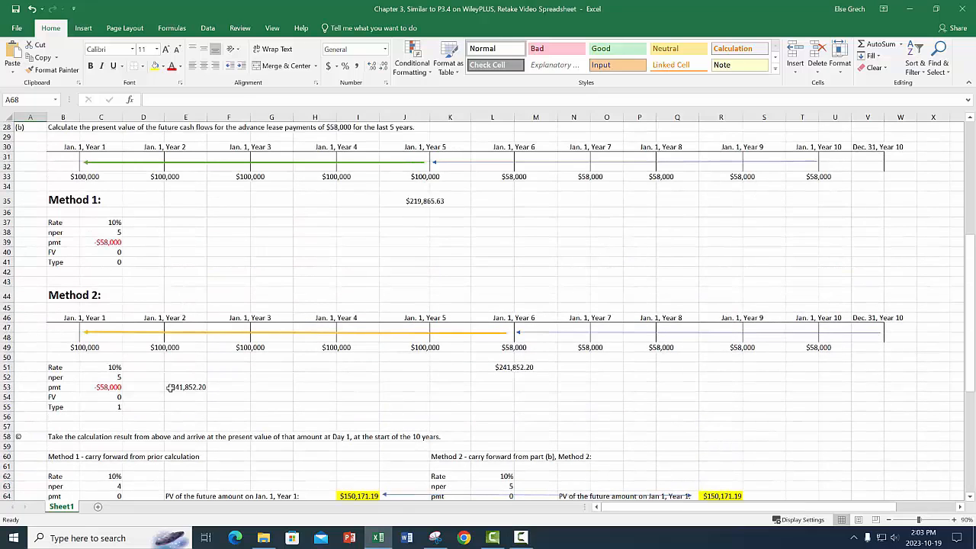
pyautogui.scroll(-3, 248, 391)
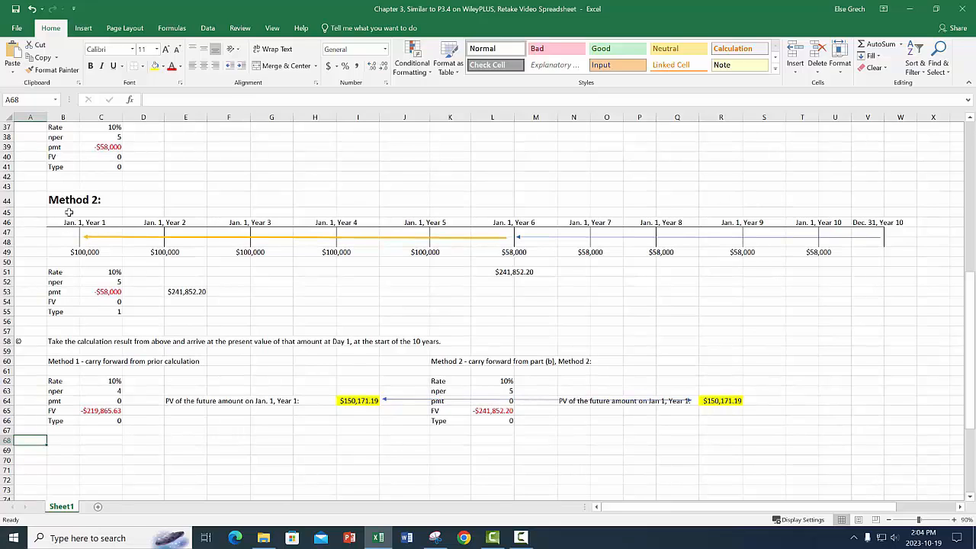
pyautogui.scroll(-4, 66, 416)
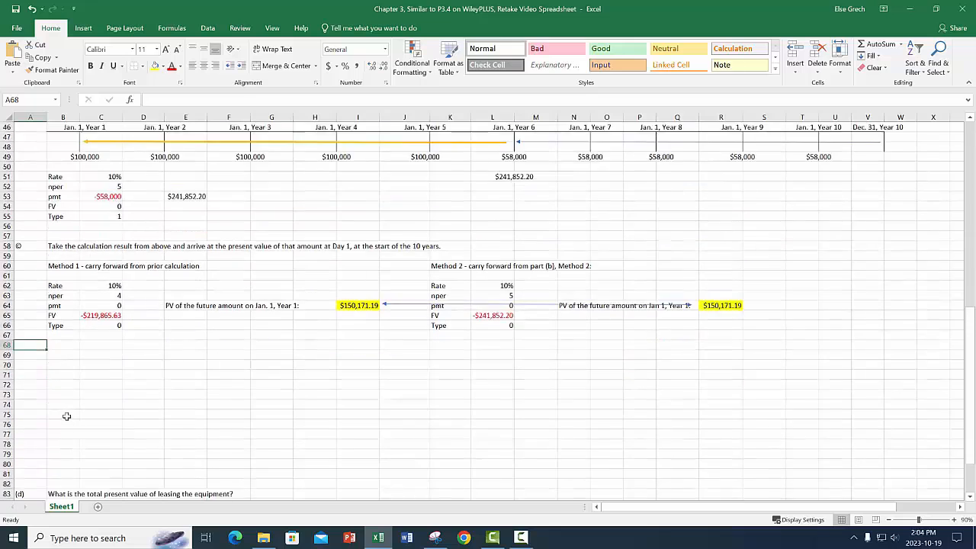
pyautogui.moveTo(4, 315); pyautogui.dragTo(4, 444)
pyautogui.rightClick(110, 382)
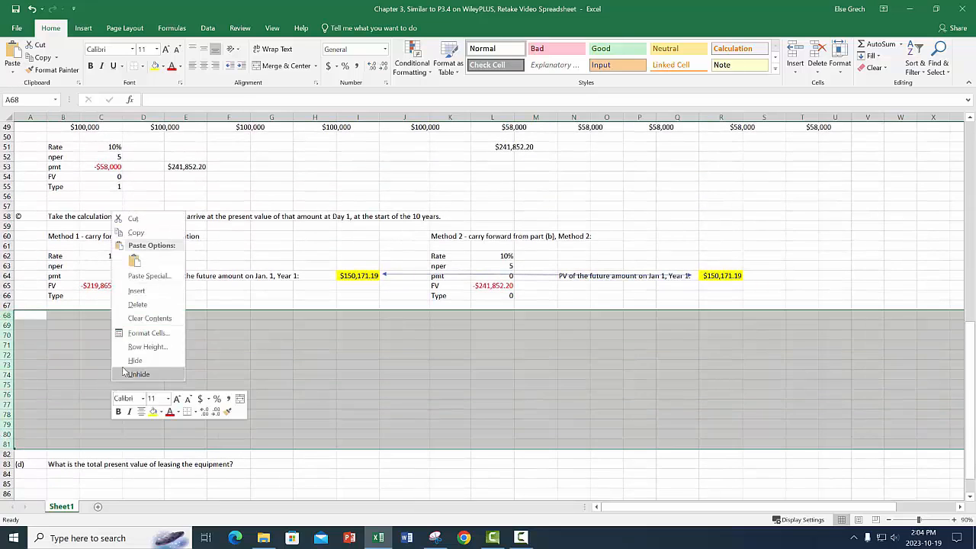
pyautogui.click(122, 307)
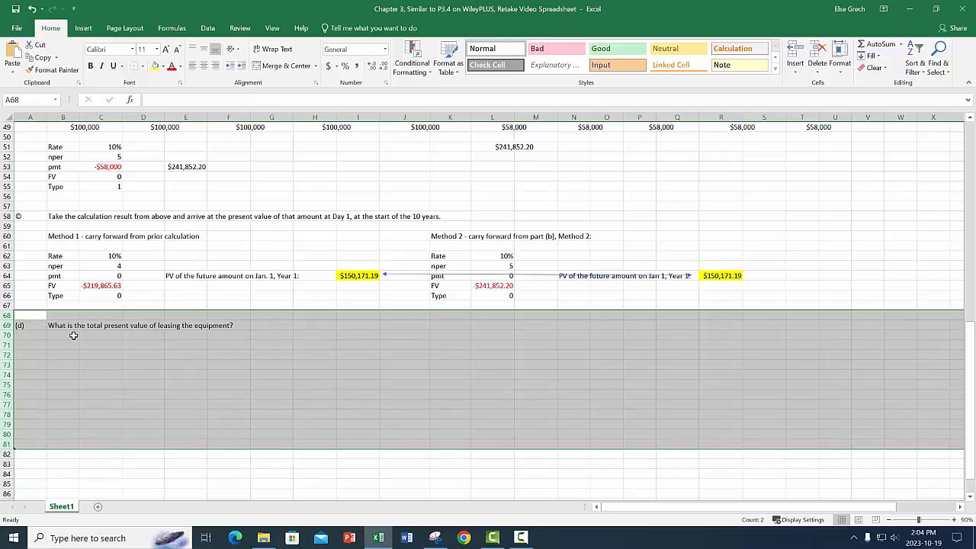
# Enter "Method 1 -" in B71 below the part (d) question.
pyautogui.click(65, 326)
pyautogui.click(66, 345)
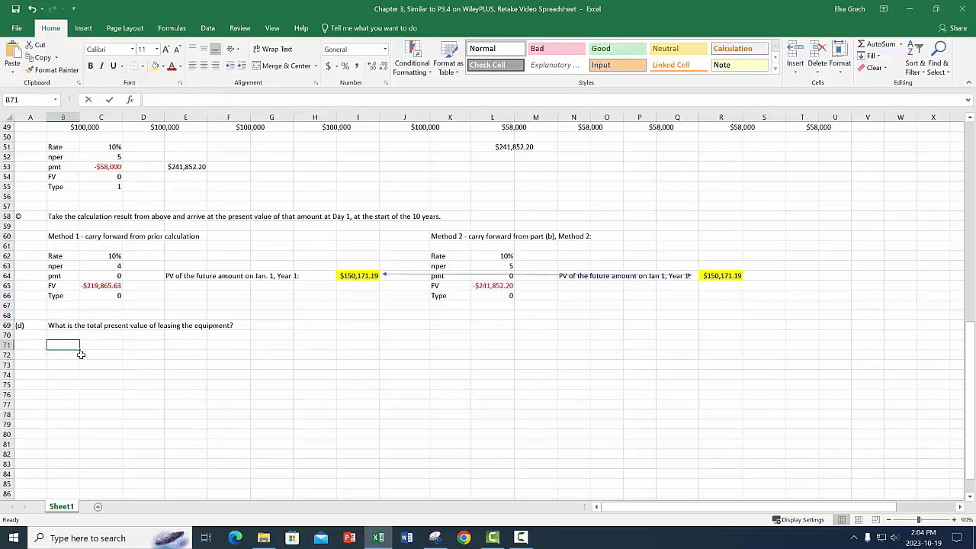
pyautogui.write('Method 1')
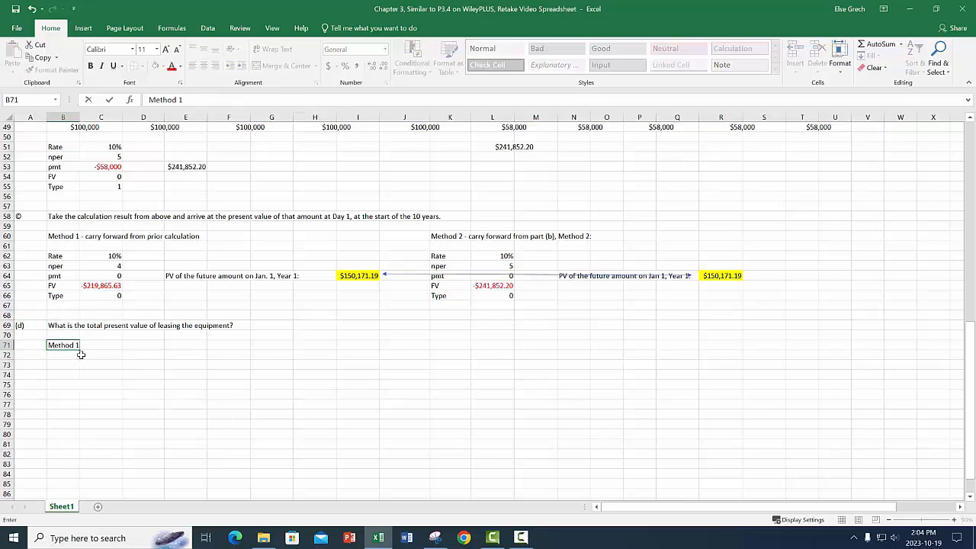
pyautogui.write(' -')
pyautogui.press('Return')
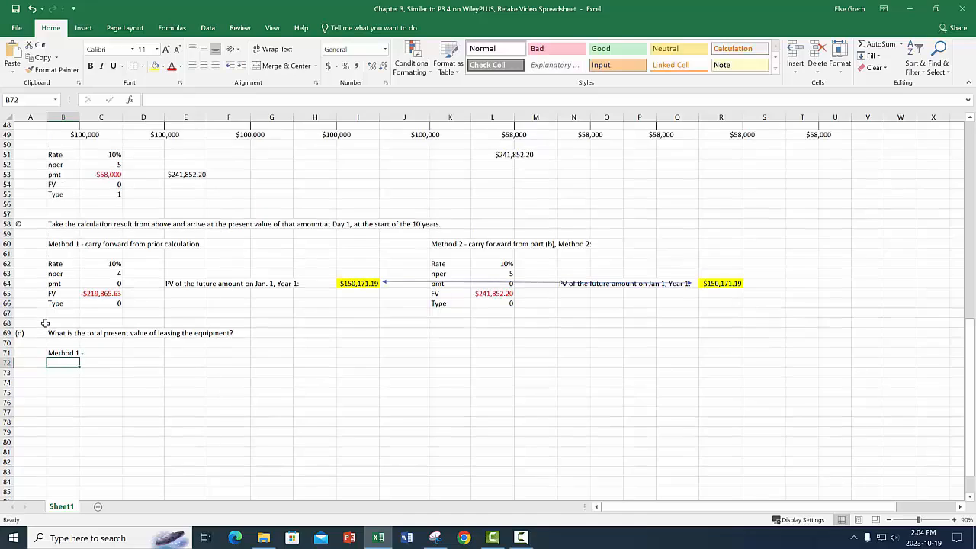
# Review the earlier part (a) to (c) calculations and extend the B71 heading to "Method 1 - Part (a) and ©:".
pyautogui.scroll(10, 81, 354)
pyautogui.scroll(4, 45, 323)
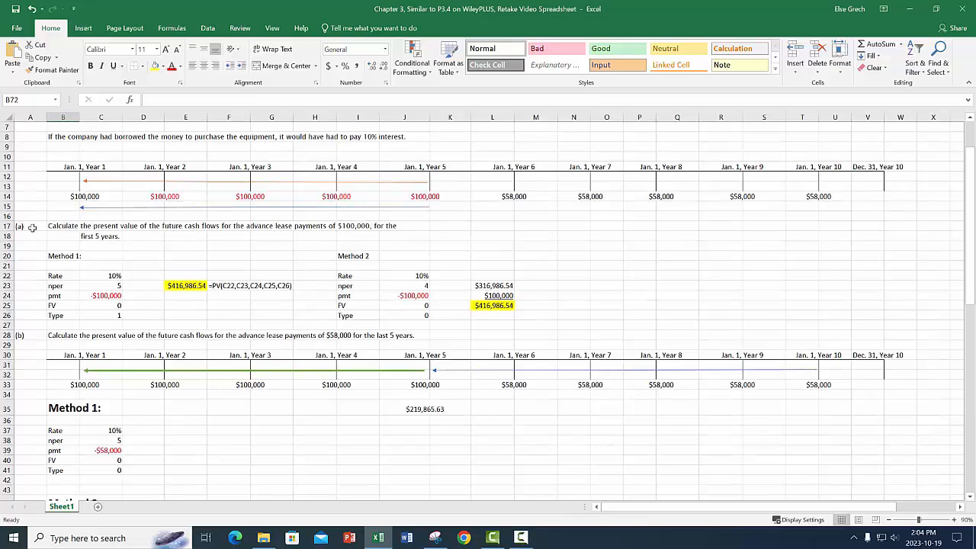
pyautogui.scroll(-3, 30, 270)
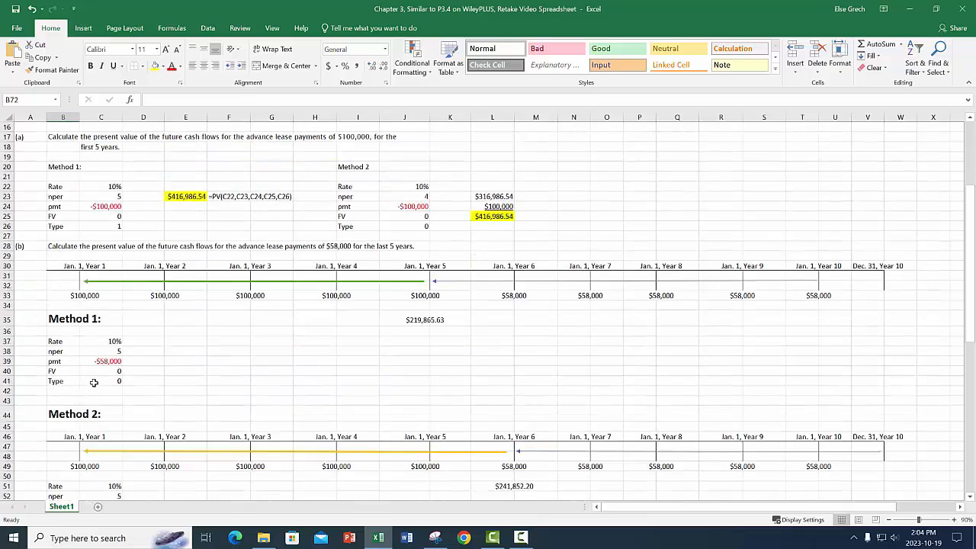
pyautogui.scroll(-9, 95, 382)
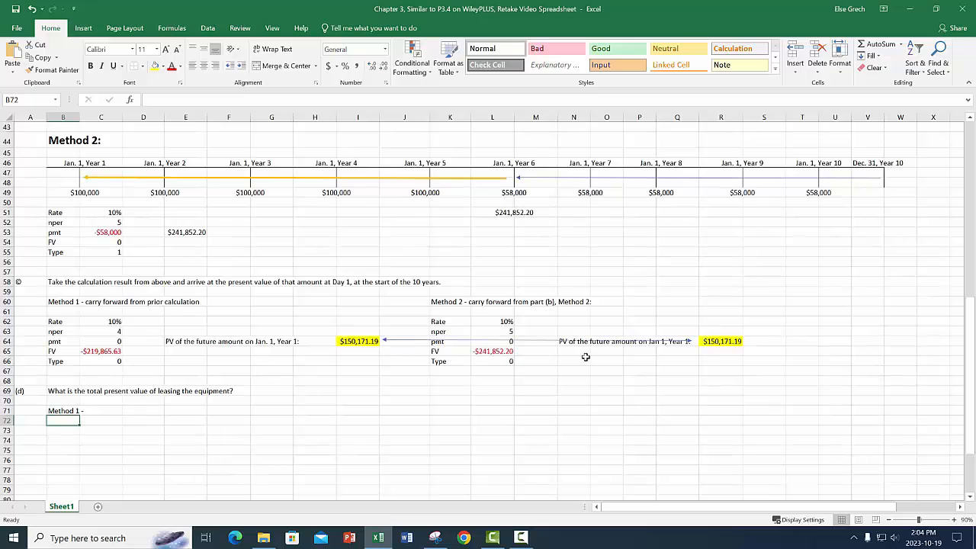
pyautogui.click(67, 412)
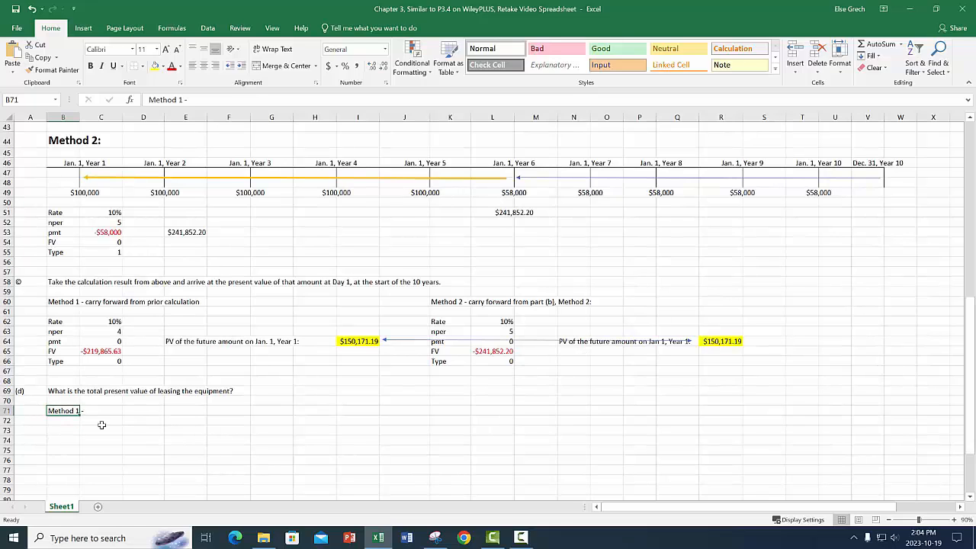
pyautogui.click(196, 99)
pyautogui.write('Pa')
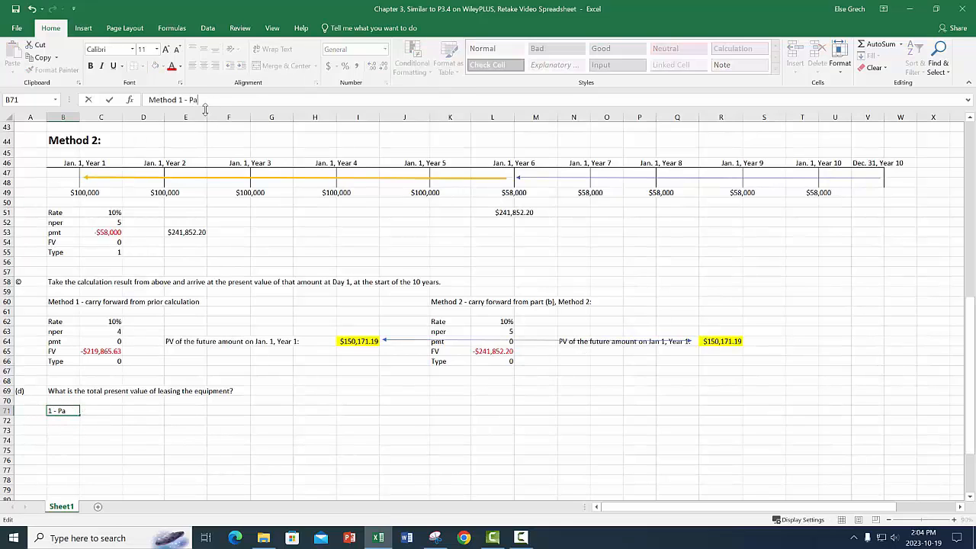
pyautogui.write('rt (a) and')
pyautogui.write(' (c)')
pyautogui.write(':')
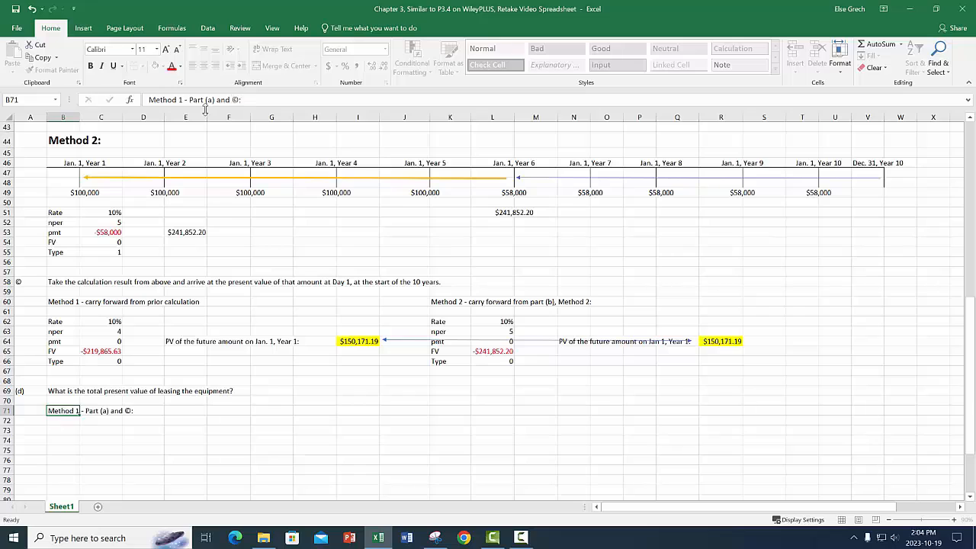
pyautogui.press('Return')
# Enter the label "PV of the first 5 years" in B73 under the Method 1 heading.
pyautogui.click(72, 432)
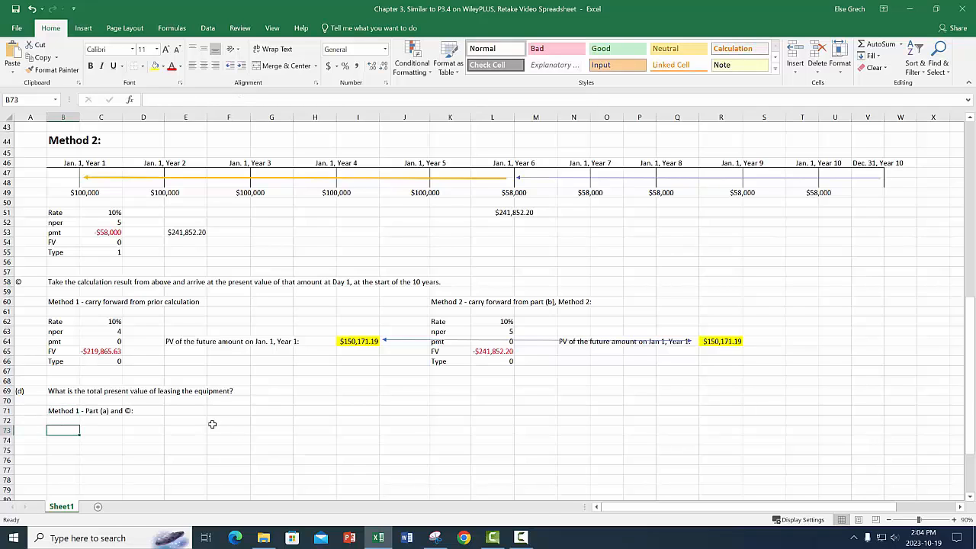
pyautogui.write('PV of the fi')
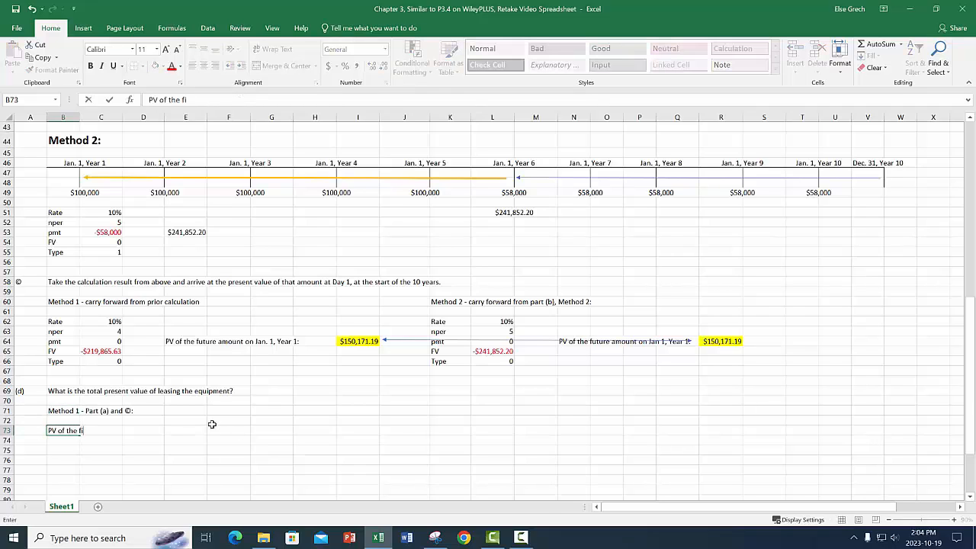
pyautogui.write('rst 5 years')
pyautogui.press('Tab')
pyautogui.press('Tab')
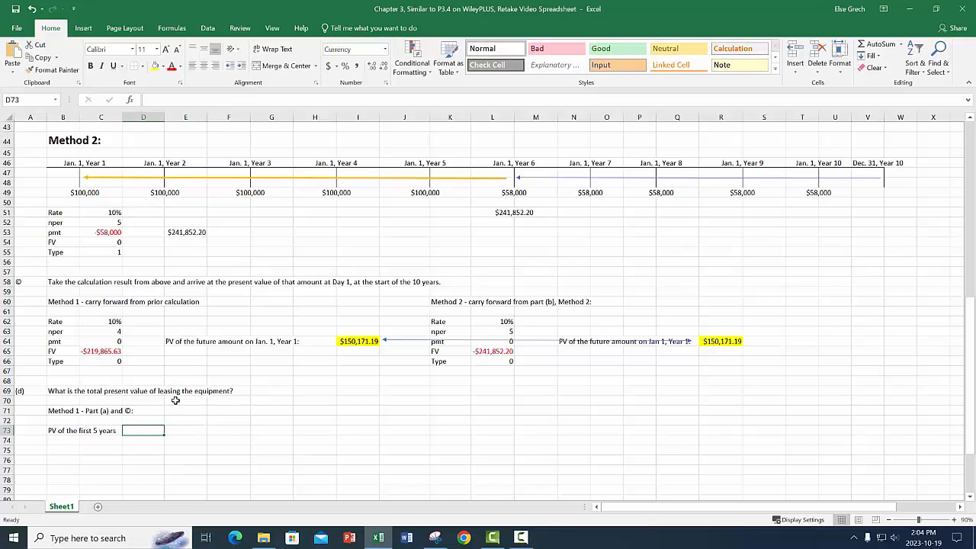
# Link D73 to the highlighted part (a) Method 1 present value in E23.
pyautogui.write('+')
pyautogui.scroll(6, 187, 302)
pyautogui.scroll(7, 187, 302)
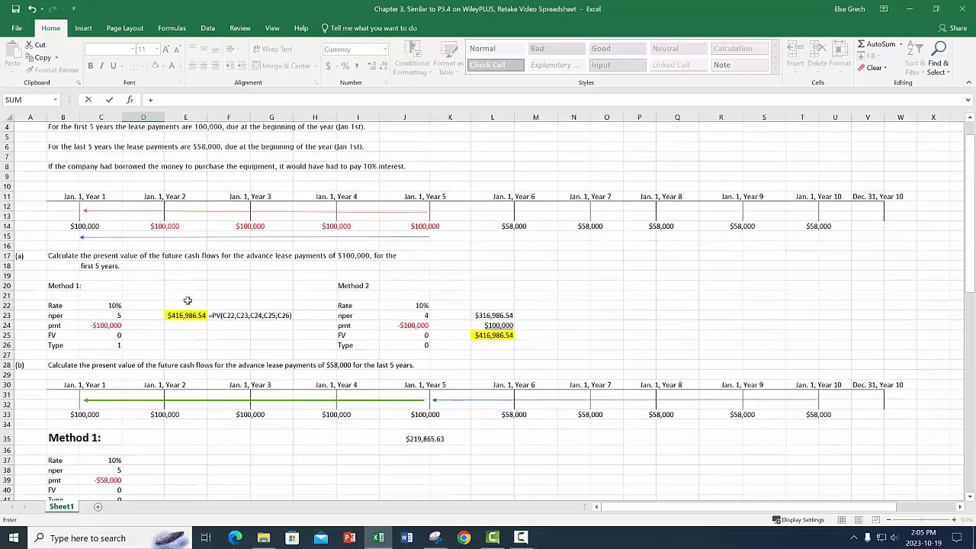
pyautogui.click(186, 316)
pyautogui.press('Return')
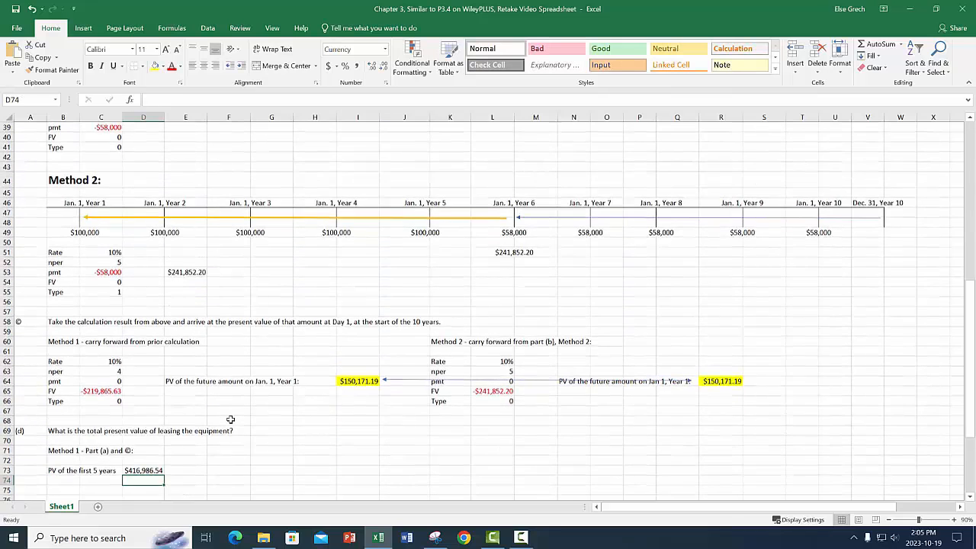
# Label B74 "PV of the last 5 years" and link D74 to the Method 1 present value with =+I64.
pyautogui.click(62, 432)
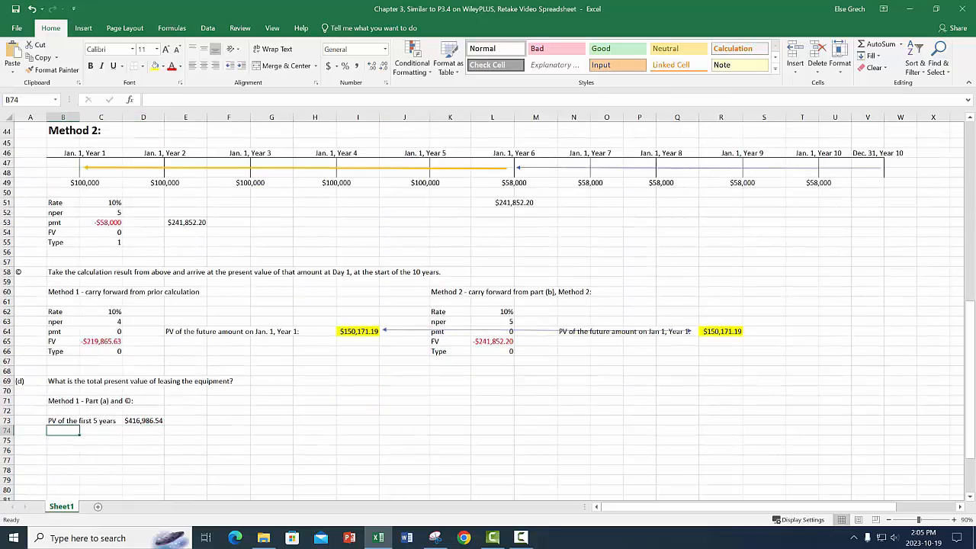
pyautogui.write('P')
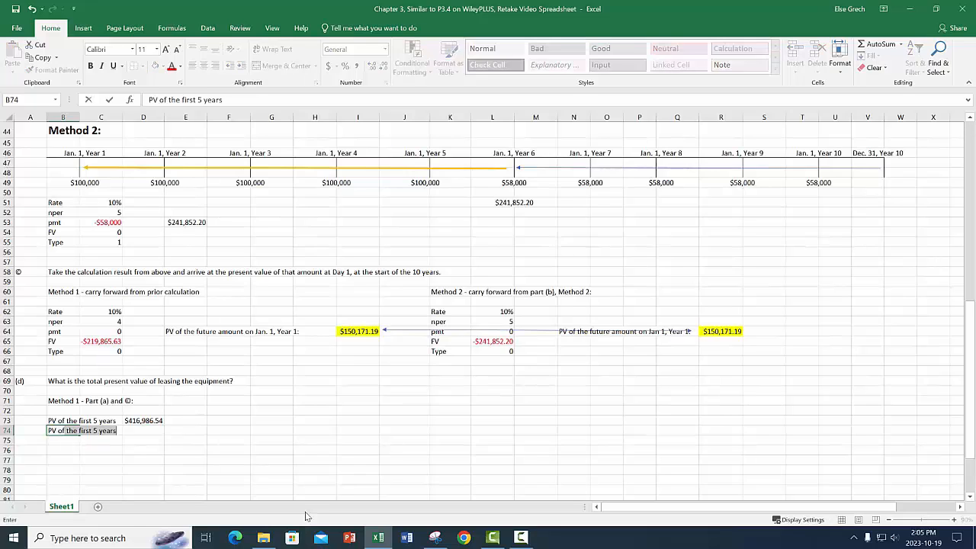
pyautogui.write('V of the last ')
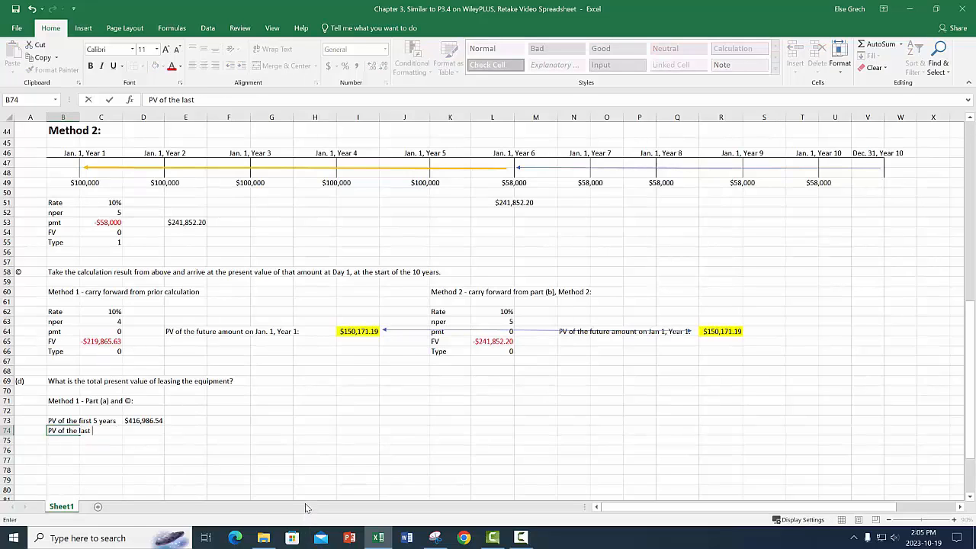
pyautogui.write('5 years')
pyautogui.press('Tab')
pyautogui.press('Tab')
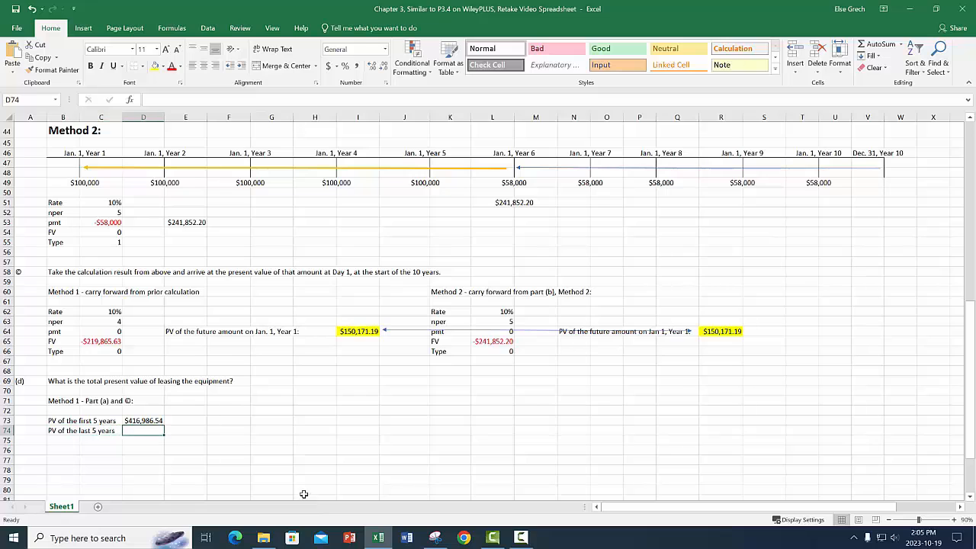
pyautogui.write('+')
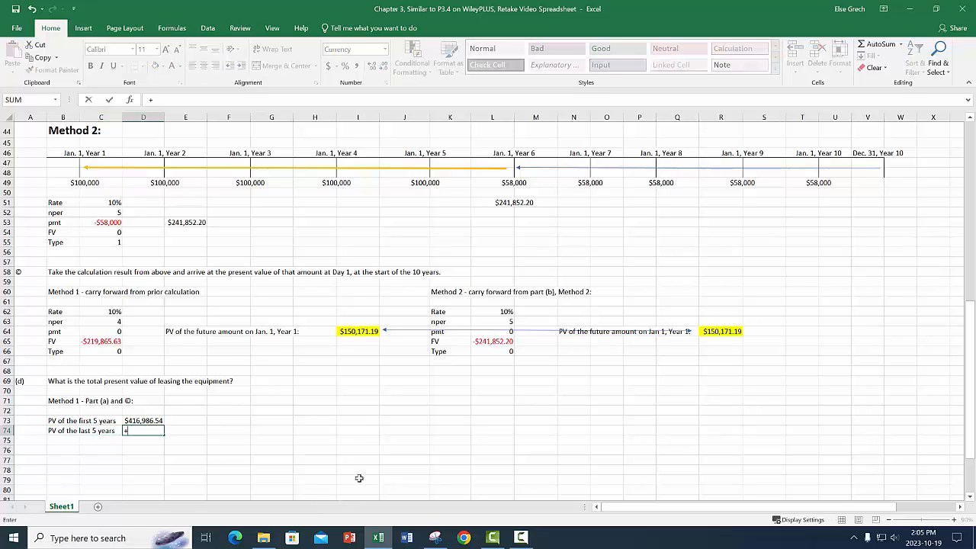
pyautogui.click(358, 331)
pyautogui.press('Return')
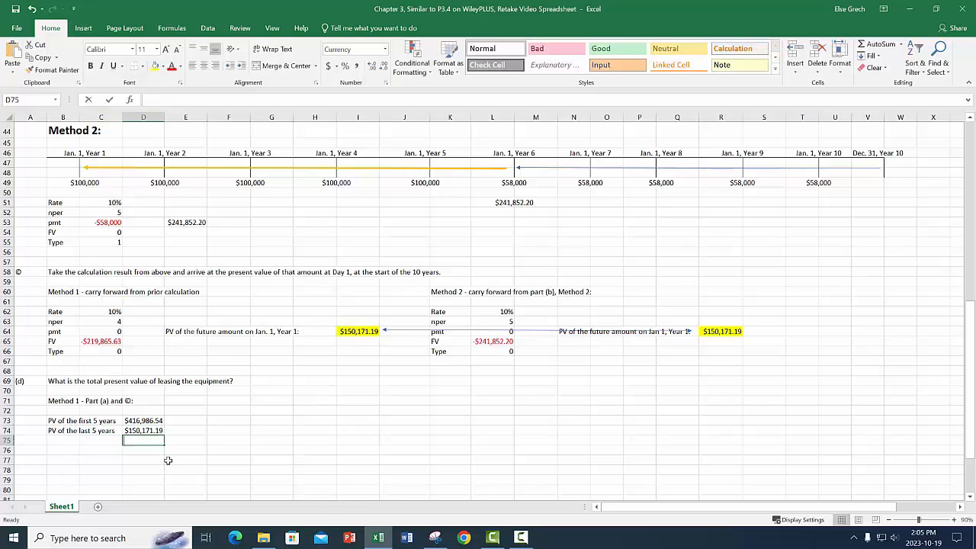
# Add the two Method 1 present values, D73 and D74, in D75 and underline the D74 amount.
pyautogui.write('+')
pyautogui.press('Up')
pyautogui.press('Up')
pyautogui.write('+')
pyautogui.press('Up')
pyautogui.press('Return')
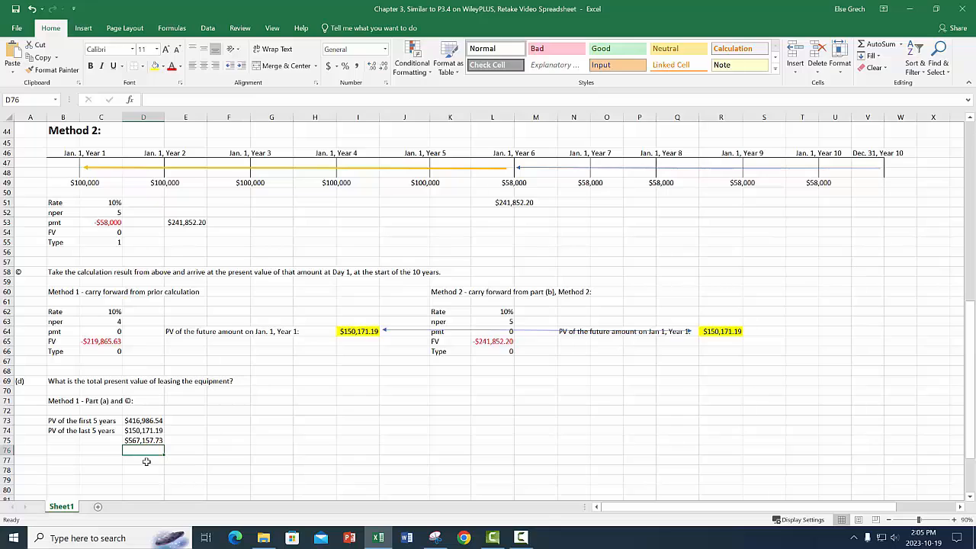
pyautogui.click(143, 430)
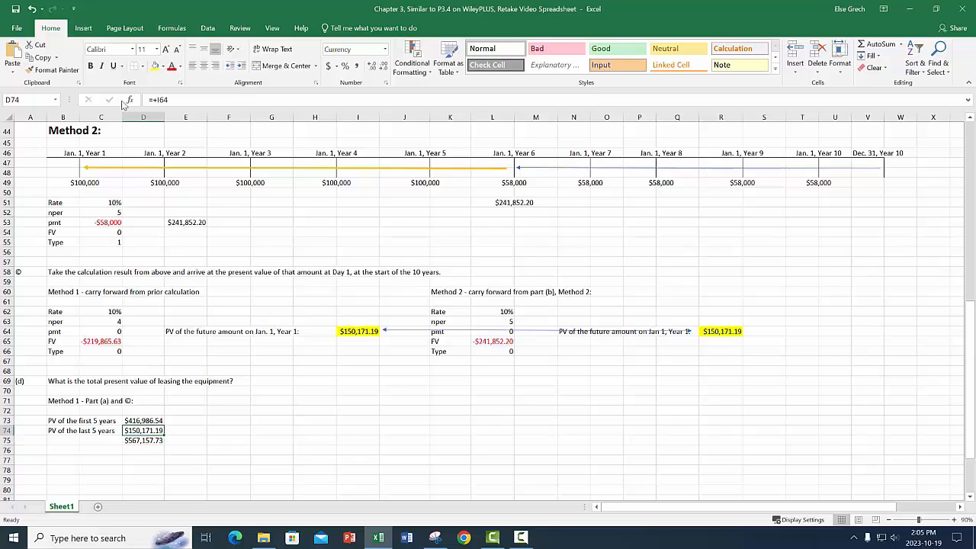
# Enter the heading "Method 2 - Part (a) and ©:" in F71.
pyautogui.click(244, 401)
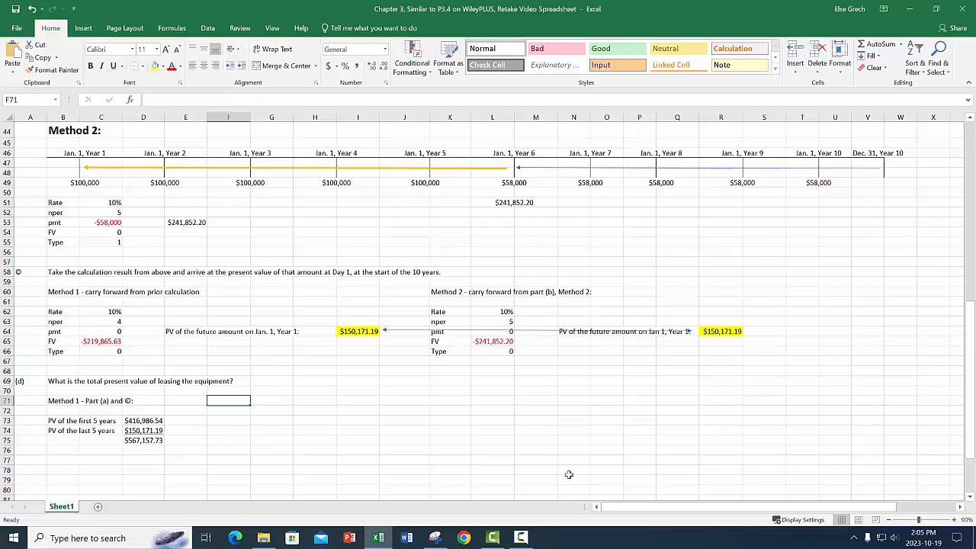
pyautogui.write('Method 2')
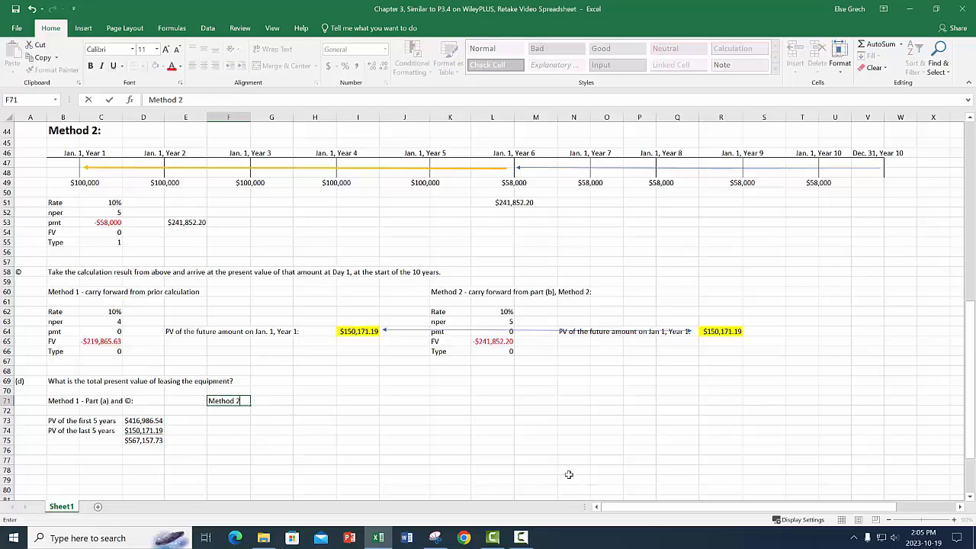
pyautogui.write(' - Pa')
pyautogui.write('rt (a) and')
pyautogui.write(' (c):')
pyautogui.press('Return')
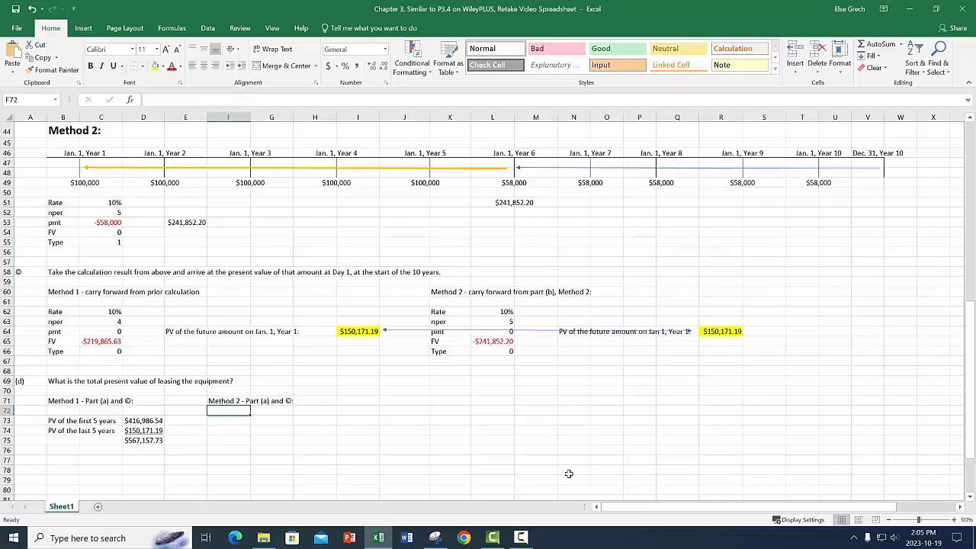
# Label F73 "PV of the first 5 years" and F74 "PV of the last 5 years" under the Method 2 heading.
pyautogui.click(233, 419)
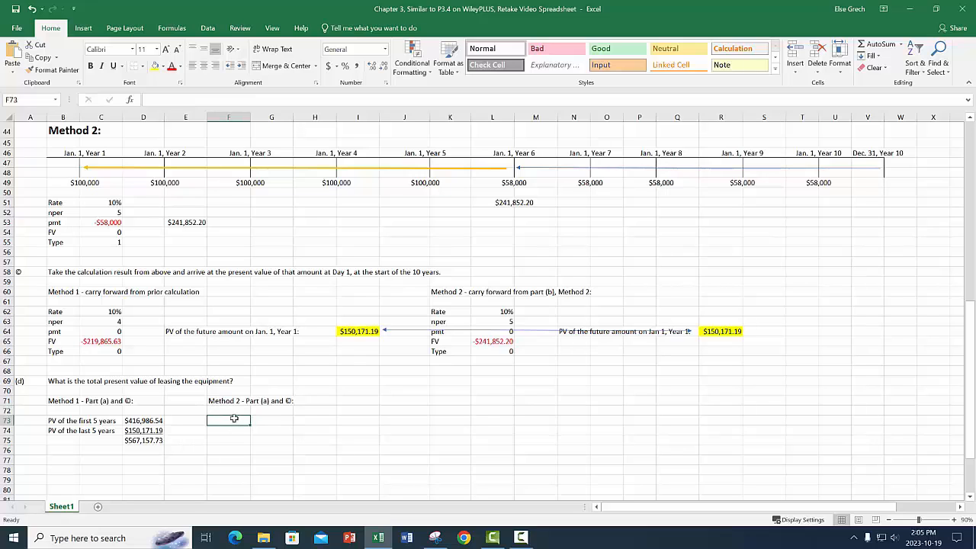
pyautogui.write('PV of the first 5 years')
pyautogui.press('Return')
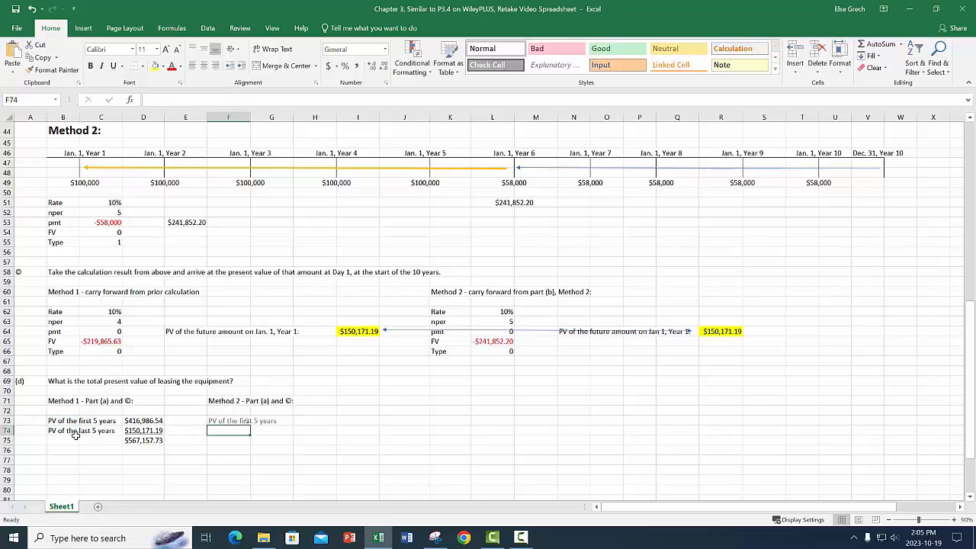
pyautogui.write('PV of the last 5 years')
pyautogui.press('Return')
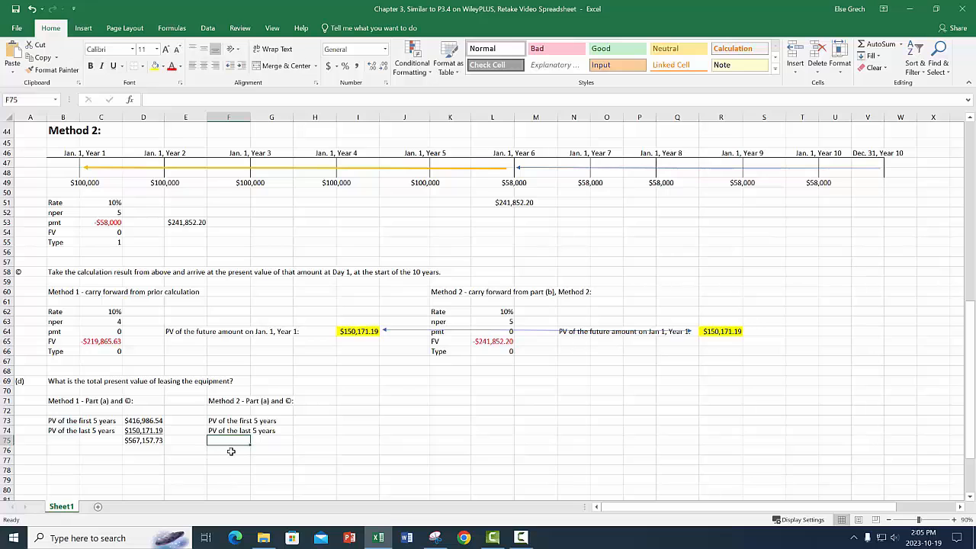
# Link H73 to the Method 2 present value of the first five years with the formula +L25.
pyautogui.click(328, 418)
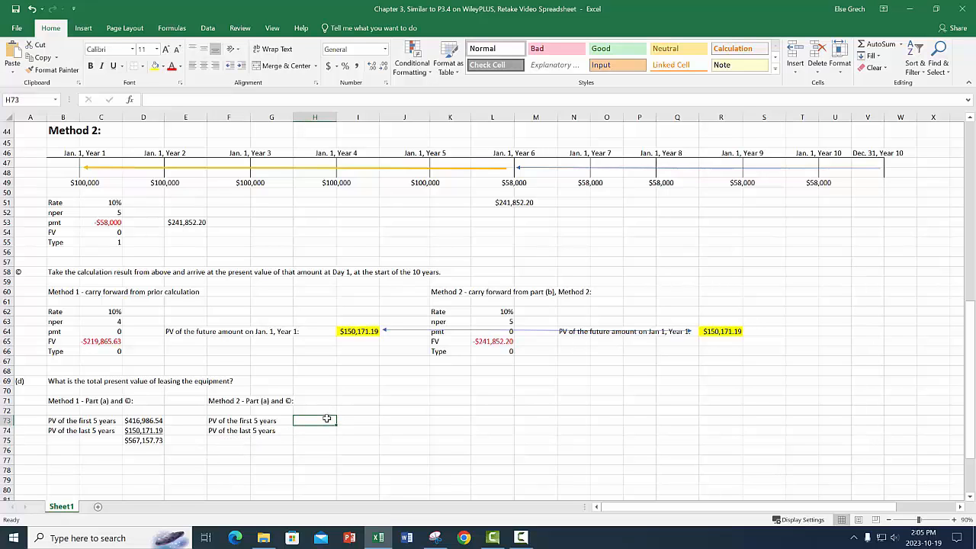
pyautogui.write('+')
pyautogui.scroll(5, 366, 369)
pyautogui.scroll(9, 368, 367)
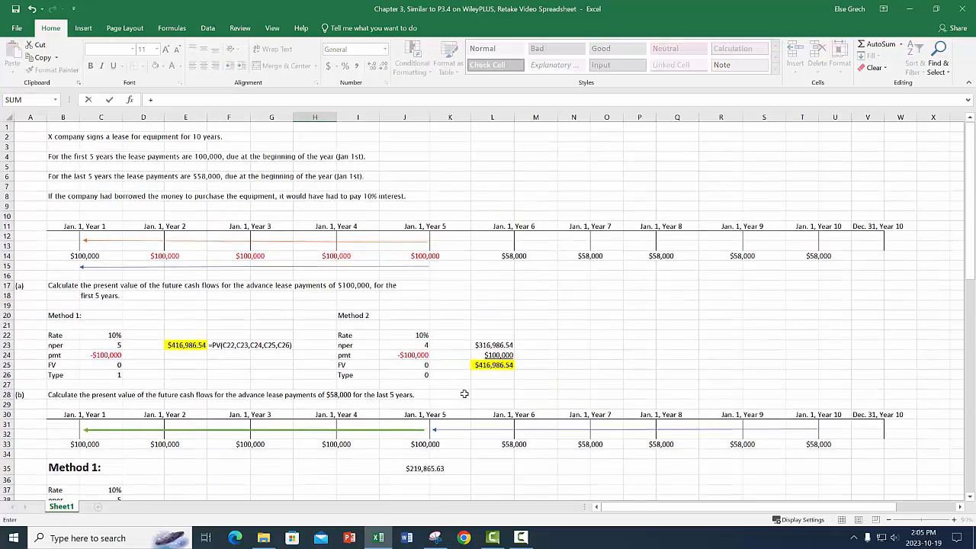
pyautogui.click(492, 364)
pyautogui.press('Return')
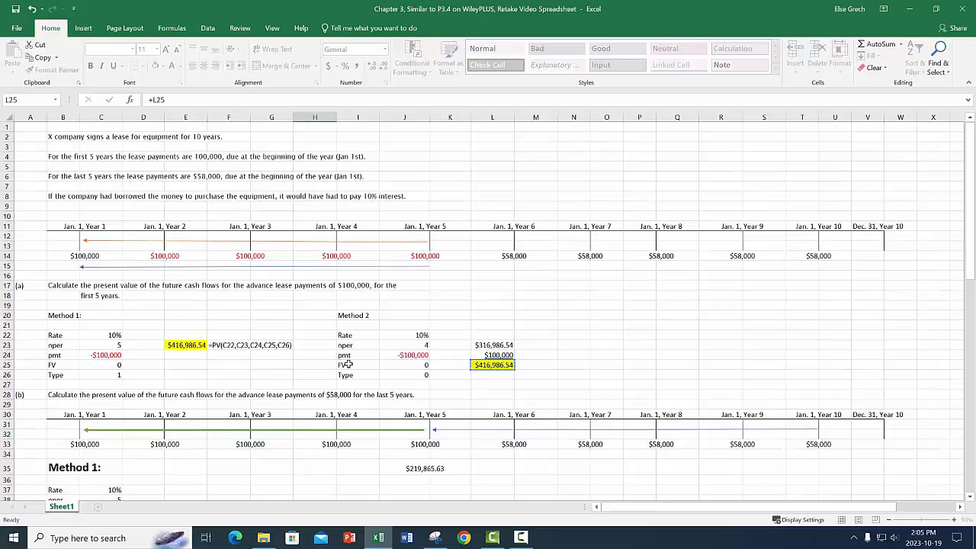
# Link H74 to the Method 2 present value of the last five years with the formula =+R64.
pyautogui.write('+')
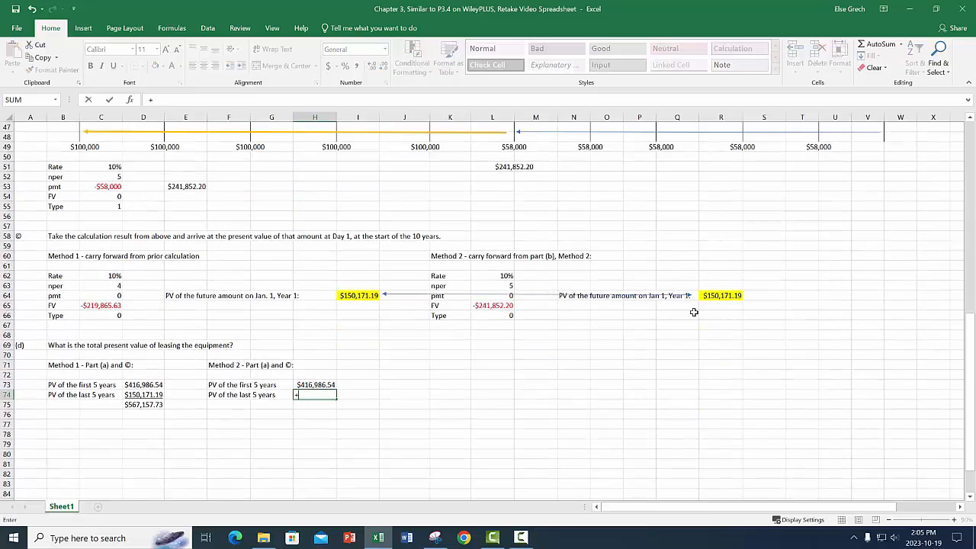
pyautogui.click(731, 298)
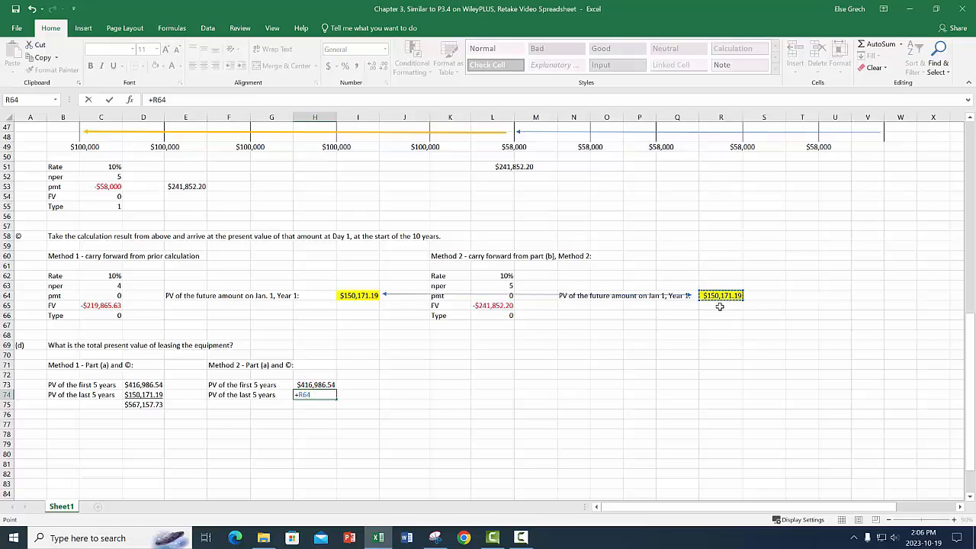
pyautogui.press('Return')
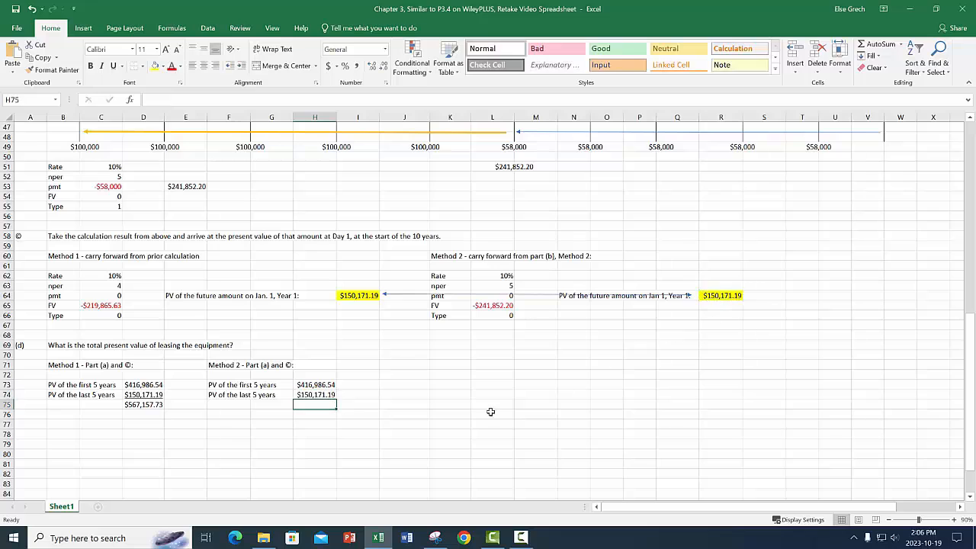
# Add the two Method 2 present values, H73 and H74, in H75 and underline the H74 amount.
pyautogui.write('+')
pyautogui.click(321, 386)
pyautogui.write('+')
pyautogui.click(325, 395)
pyautogui.press('Return')
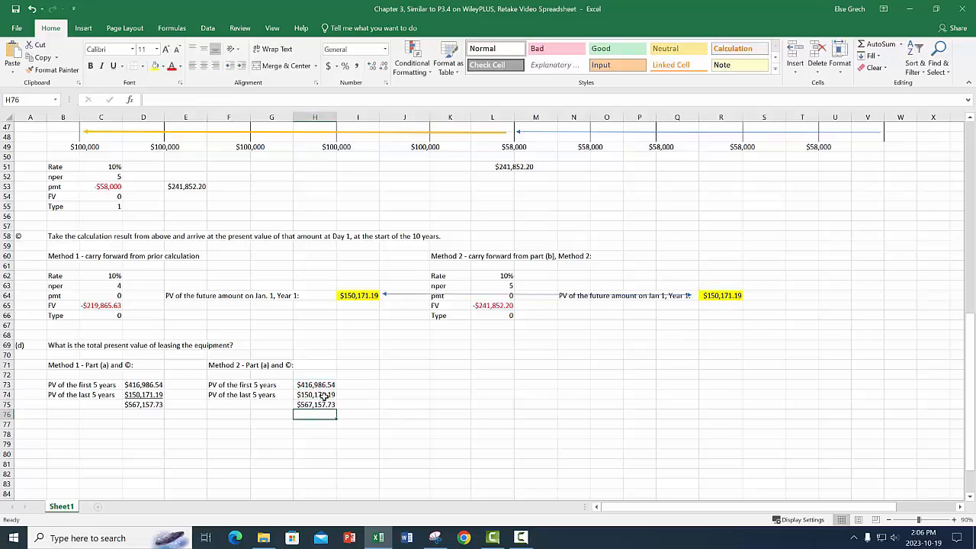
pyautogui.click(325, 396)
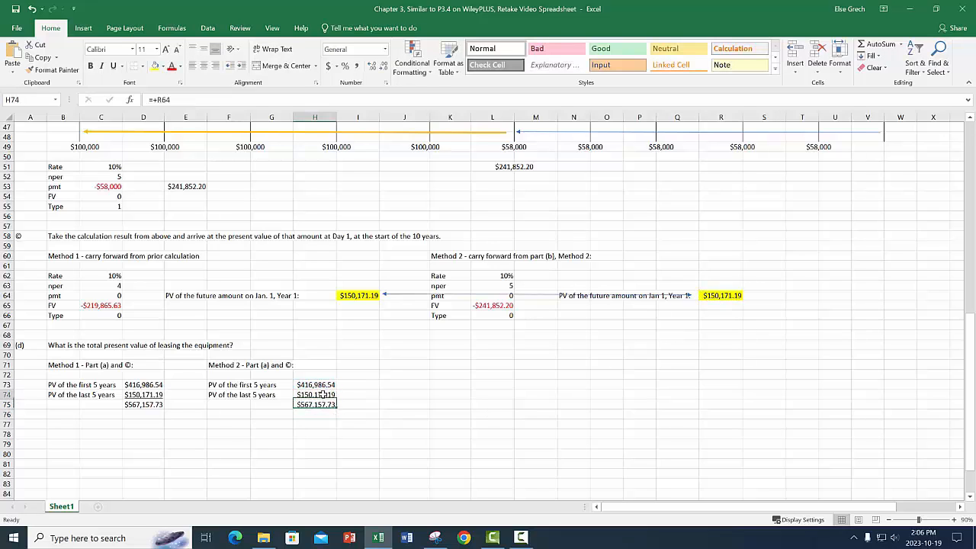
pyautogui.click(114, 67)
pyautogui.click(347, 416)
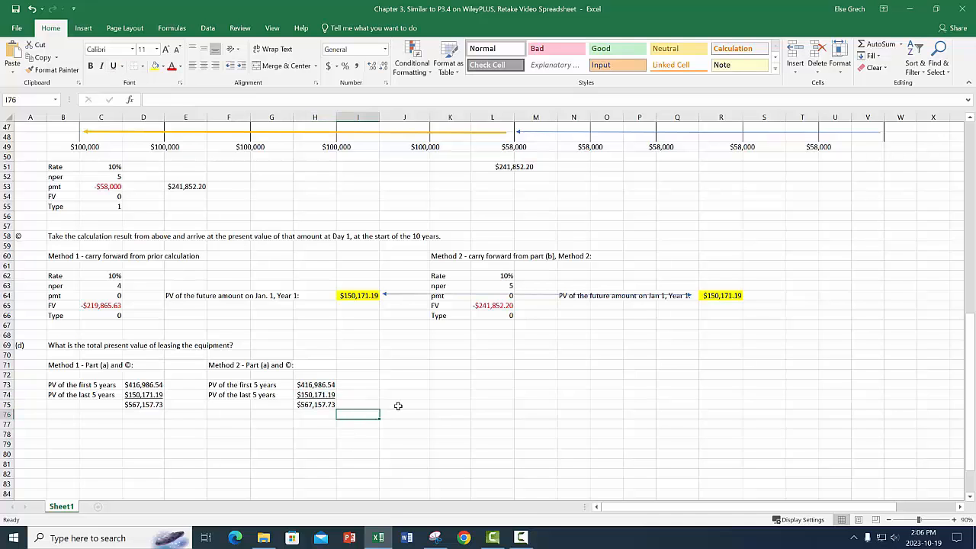
pyautogui.scroll(5, 398, 406)
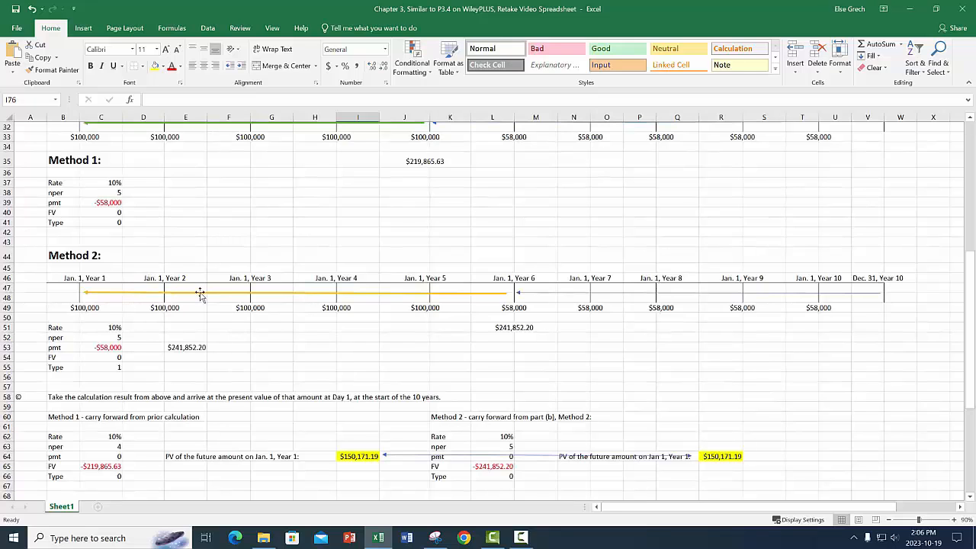
pyautogui.scroll(2, 456, 298)
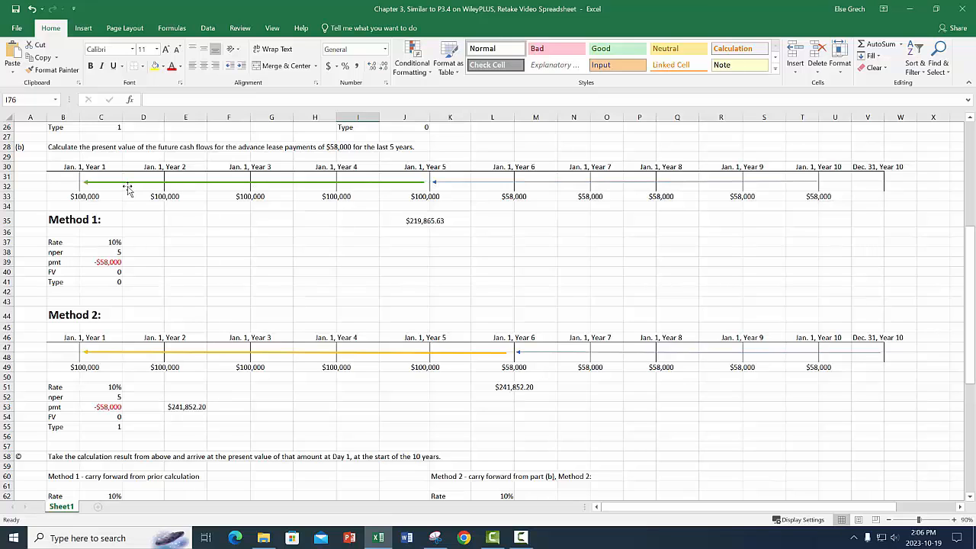
pyautogui.scroll(-3, 442, 265)
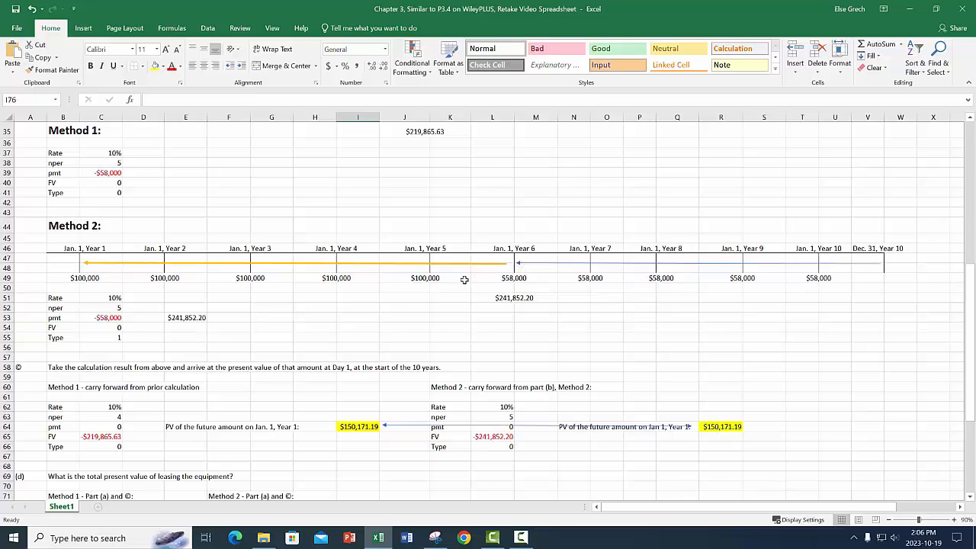
pyautogui.scroll(-5, 521, 298)
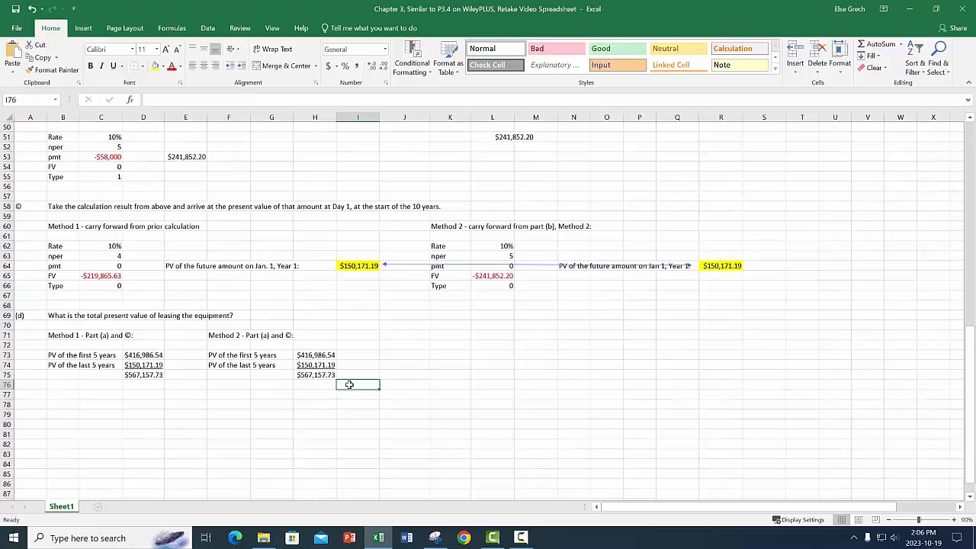
pyautogui.click(35, 406)
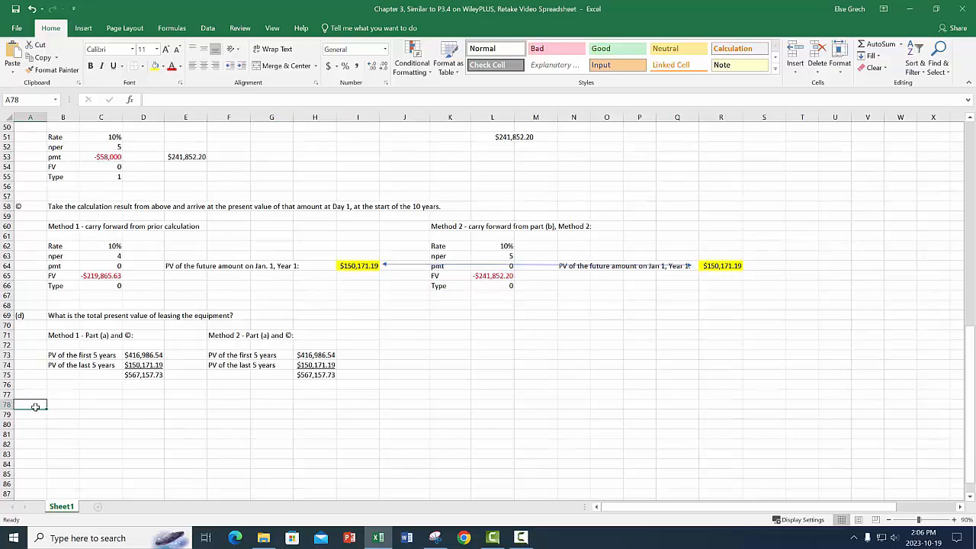